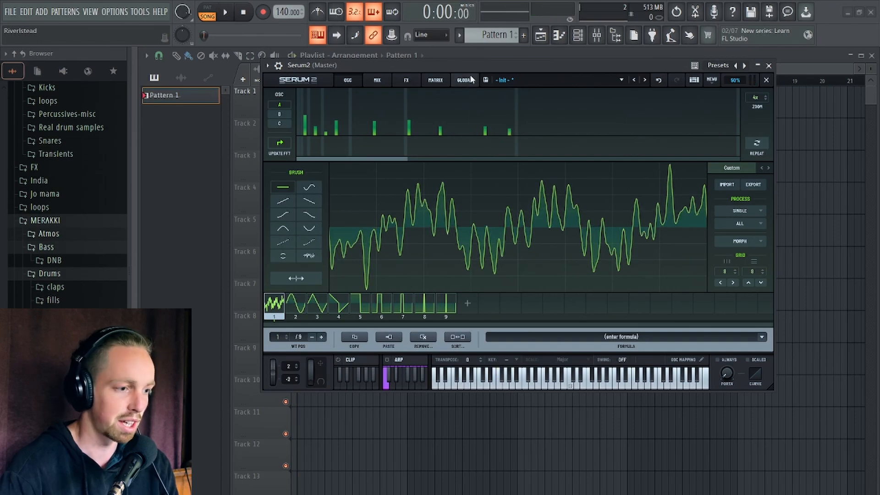
# Remove all wavetable frames of oscillator A except the selected first one.
pyautogui.moveTo(479, 65); pyautogui.dragTo(454, 75)
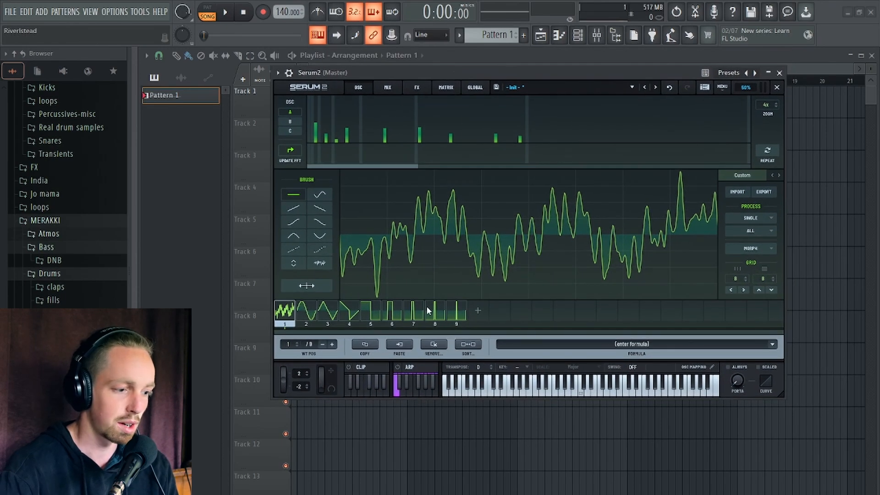
pyautogui.click(441, 347)
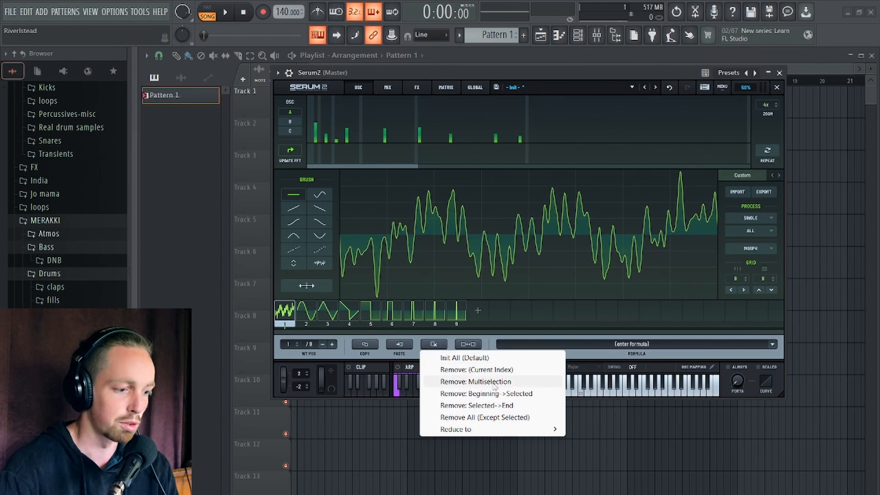
pyautogui.click(485, 418)
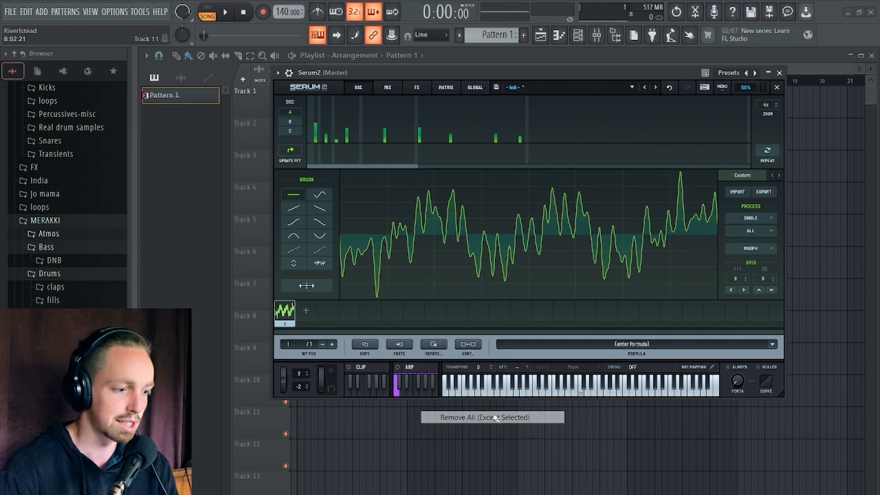
# Add a second wavetable frame, lower its harmonics around bins 3 and 23, and draw one around bin 29.
pyautogui.click(307, 311)
pyautogui.click(315, 136)
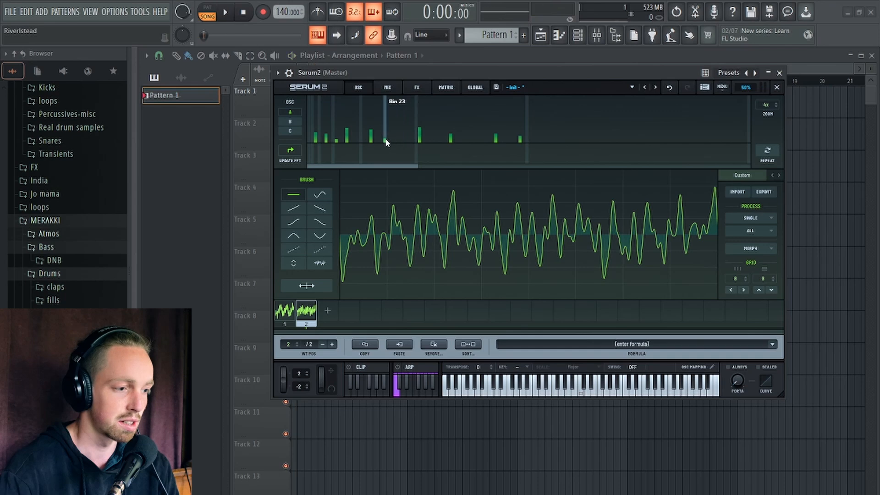
pyautogui.click(385, 139)
pyautogui.click(407, 134)
pyautogui.press('space')
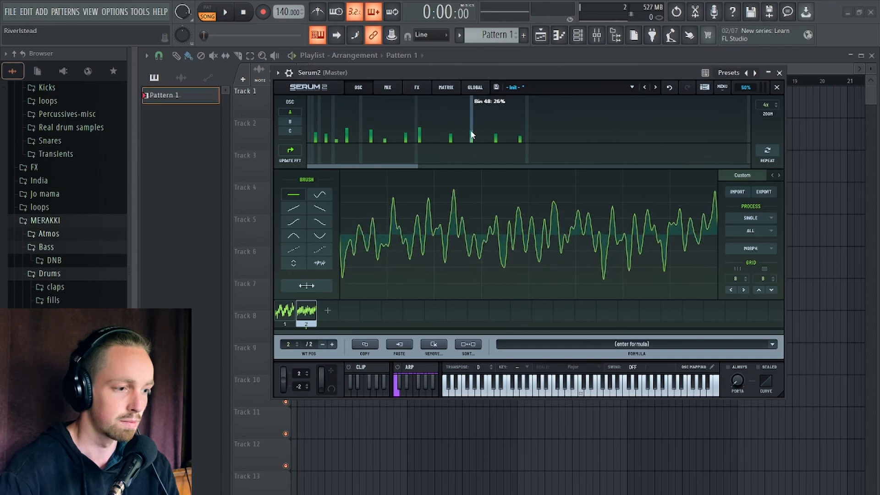
# Draw upper harmonics in frame 2 at bin 48 (about 26%), around bin 59 and just past bin 64, auditioning the sound.
pyautogui.click(472, 134)
pyautogui.press('space')
pyautogui.click(509, 135)
pyautogui.press('space')
pyautogui.press('space')
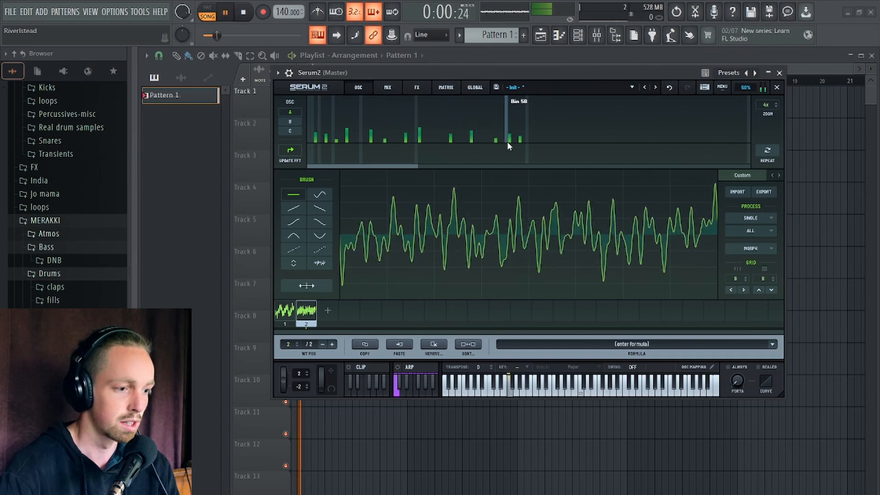
pyautogui.click(544, 138)
pyautogui.press('space')
pyautogui.press('space')
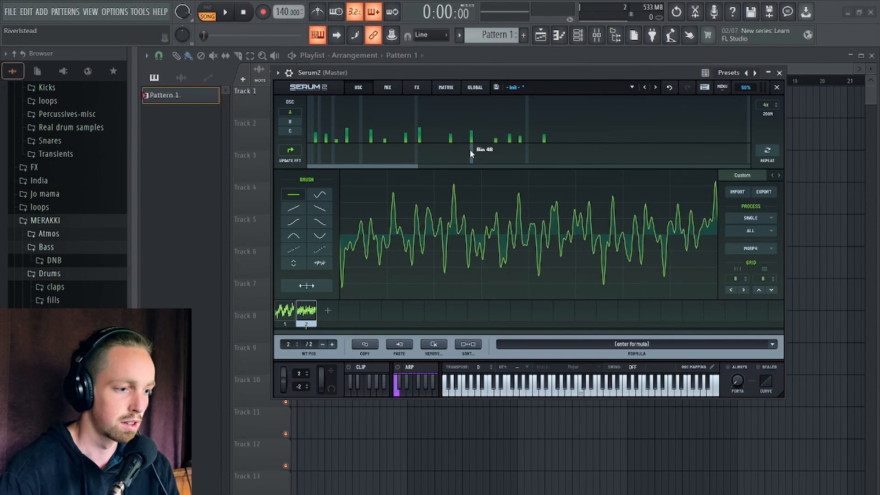
# Rebalance frame 2's middle harmonics by lowering bin 33 and drawing small peaks around bins 37 and 46.
pyautogui.click(434, 136)
pyautogui.press('space')
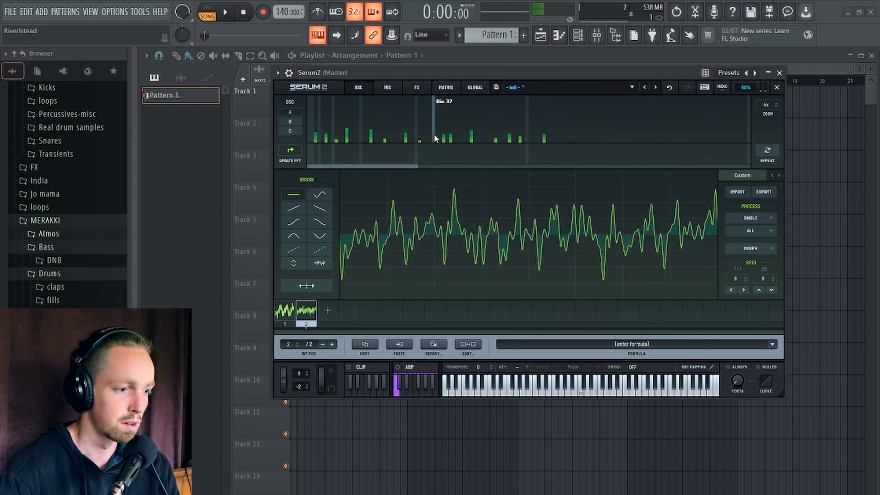
pyautogui.click(444, 137)
pyautogui.click(442, 142)
pyautogui.click(464, 138)
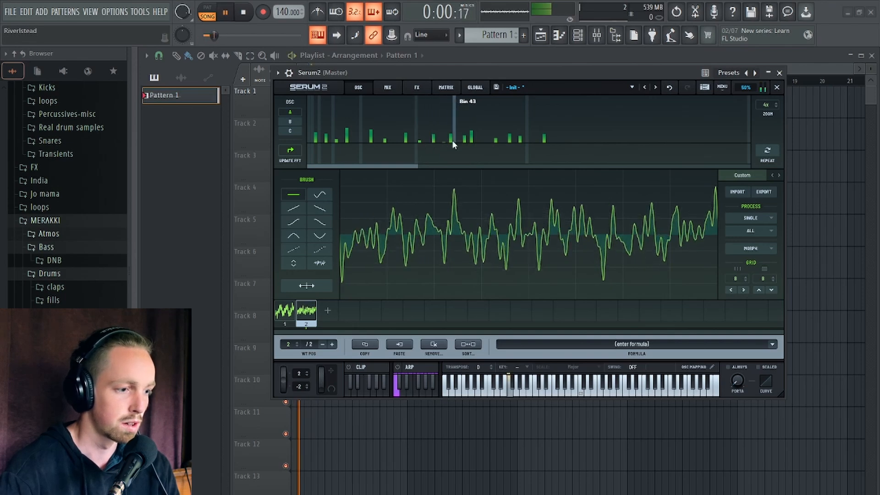
pyautogui.press('space')
# Draw a small harmonic around bin 17 of frame 2, reduce the one around bin 19, and audition the result.
pyautogui.click(364, 135)
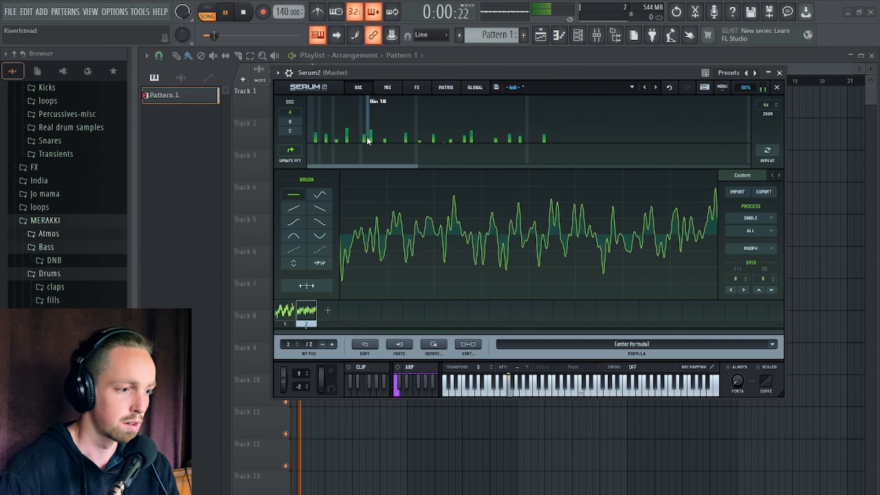
pyautogui.click(372, 142)
pyautogui.click(372, 141)
pyautogui.press('space')
pyautogui.press('space')
pyautogui.press('space')
pyautogui.press('space')
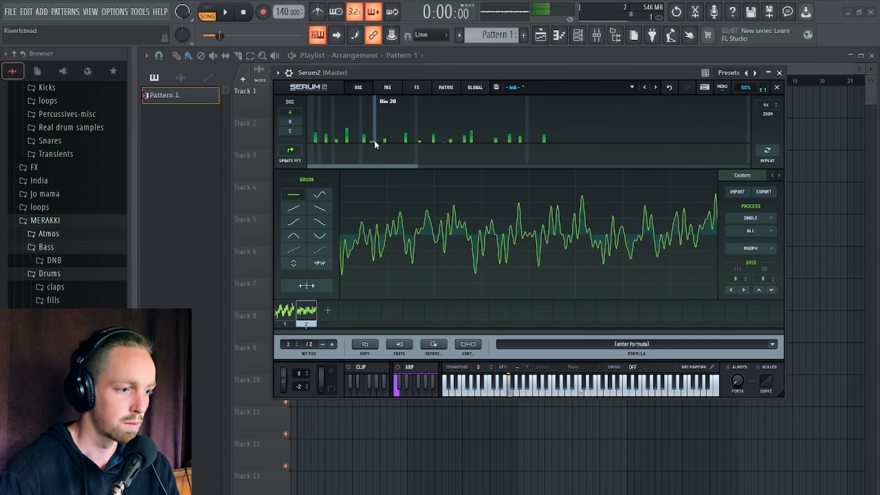
pyautogui.press('space')
pyautogui.press('space')
# Add a third frame, clear its harmonics and draw five spaced peaks from around bin 5 up to bin 59 at about 22%.
pyautogui.click(328, 312)
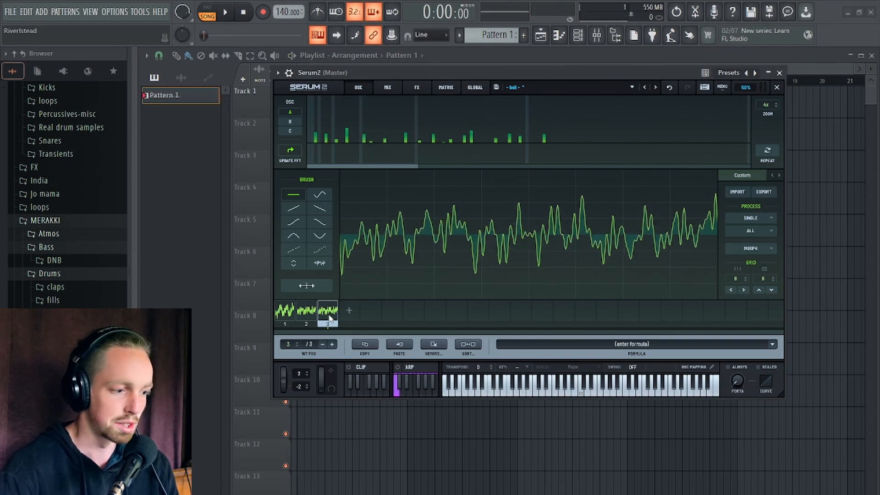
pyautogui.moveTo(315, 143)
pyautogui.mouseDown()
pyautogui.moveTo(452, 210)
pyautogui.moveTo(559, 198)
pyautogui.mouseUp()
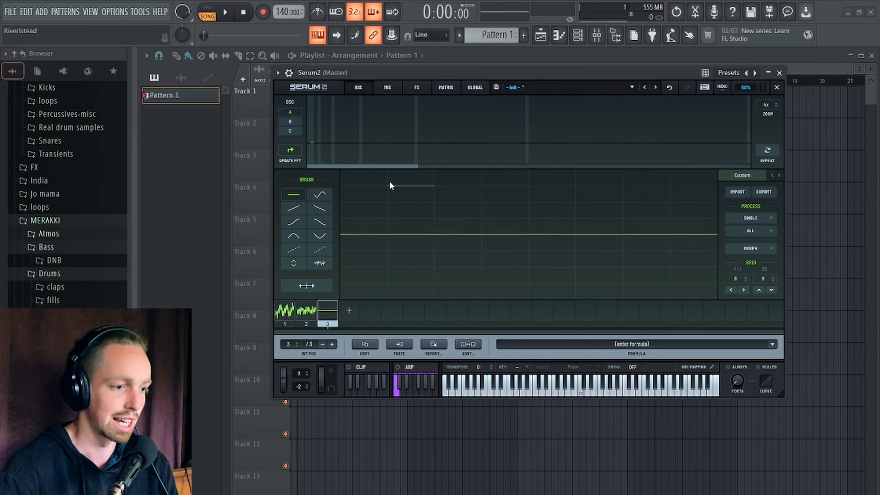
pyautogui.click(322, 130)
pyautogui.click(357, 132)
pyautogui.click(395, 132)
pyautogui.click(457, 133)
pyautogui.click(511, 134)
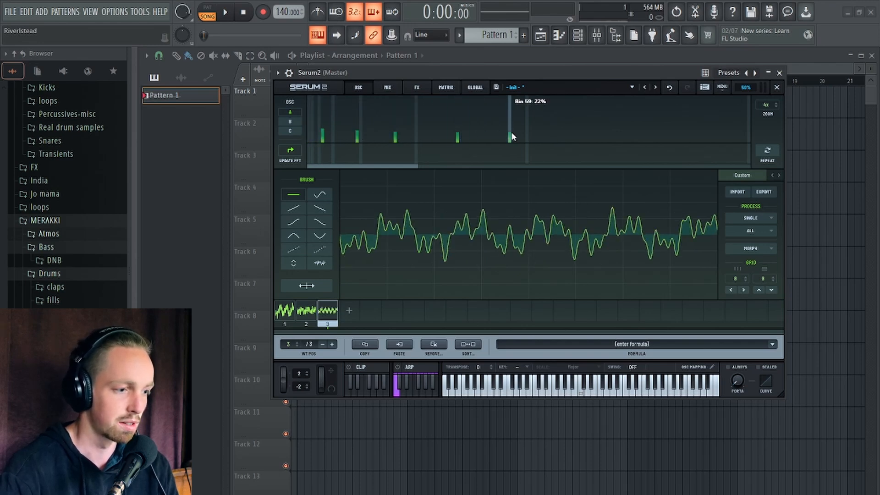
# Fill in frame 3 with smaller harmonics around bins 7, 12 and 33, and audition it.
pyautogui.click(346, 134)
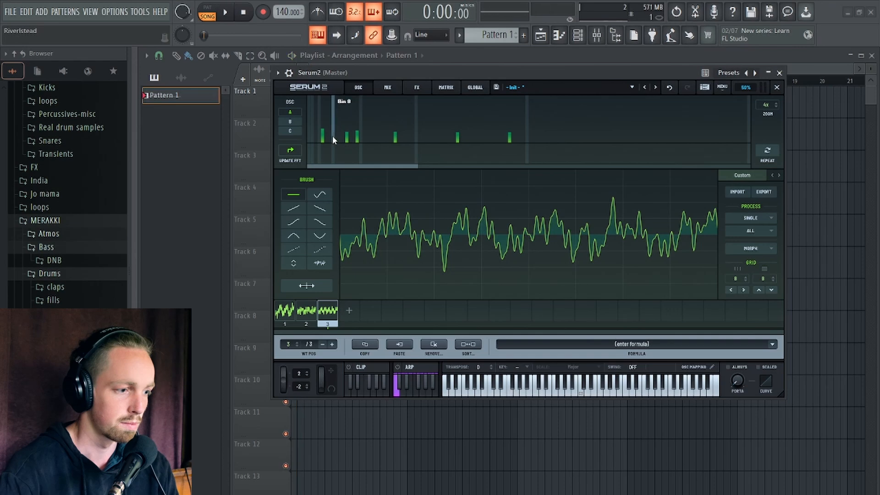
pyautogui.click(329, 138)
pyautogui.press('space')
pyautogui.click(419, 138)
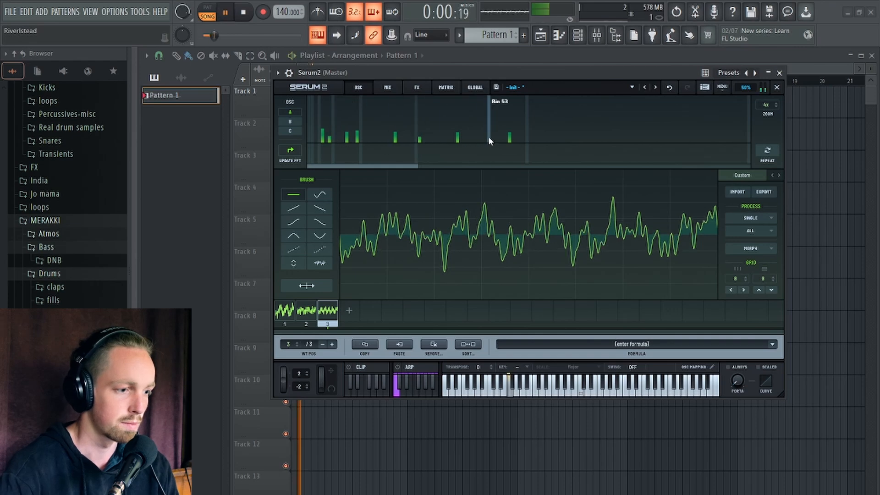
pyautogui.press('space')
# Add a fourth frame, draw a strong harmonic around bin 2 and swap the peak around bin 5 for one at bin 4.
pyautogui.click(349, 311)
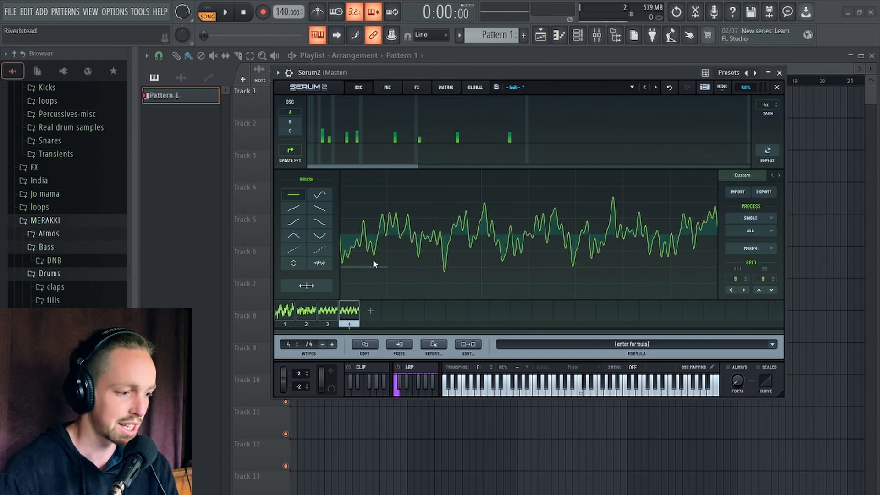
pyautogui.click(312, 125)
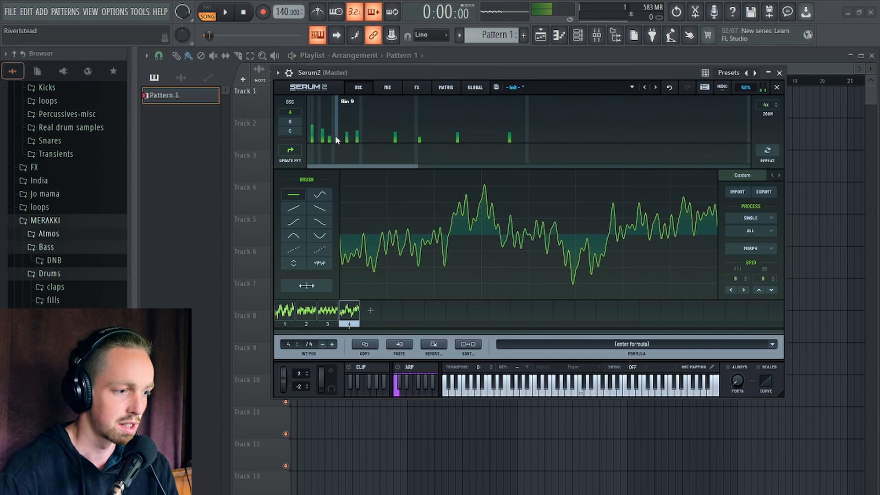
pyautogui.moveTo(323, 137); pyautogui.dragTo(322, 146)
pyautogui.click(320, 134)
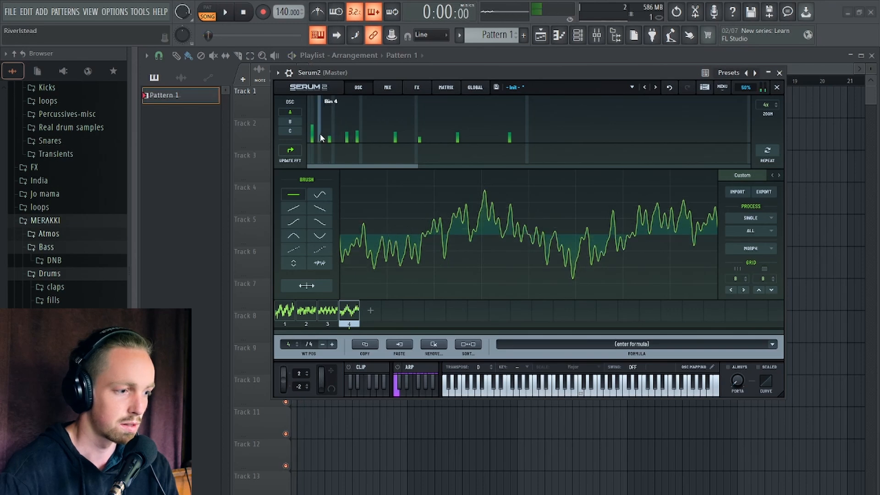
# Draw low harmonics in frame 4 at bin 22 (about 9%) and around bins 36 and 52, auditioning each change.
pyautogui.click(381, 133)
pyautogui.press('space')
pyautogui.press('space')
pyautogui.click(381, 138)
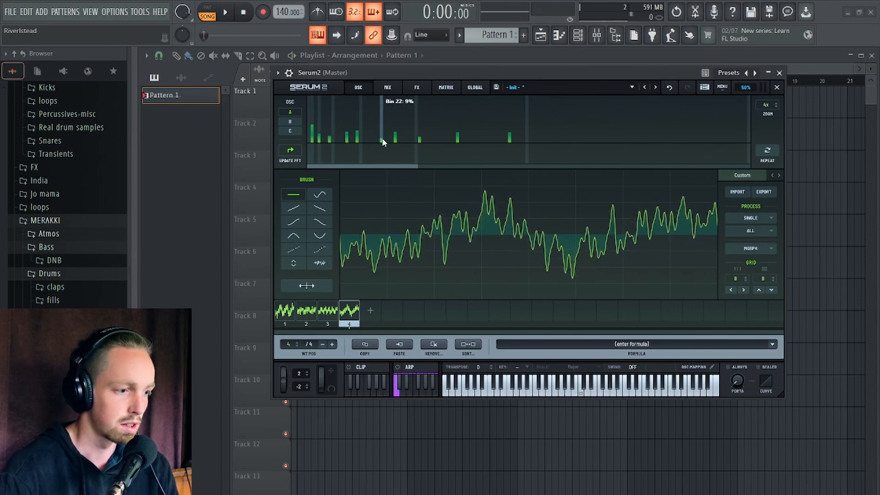
pyautogui.press('space')
pyautogui.press('space')
pyautogui.click(430, 135)
pyautogui.press('space')
pyautogui.click(485, 136)
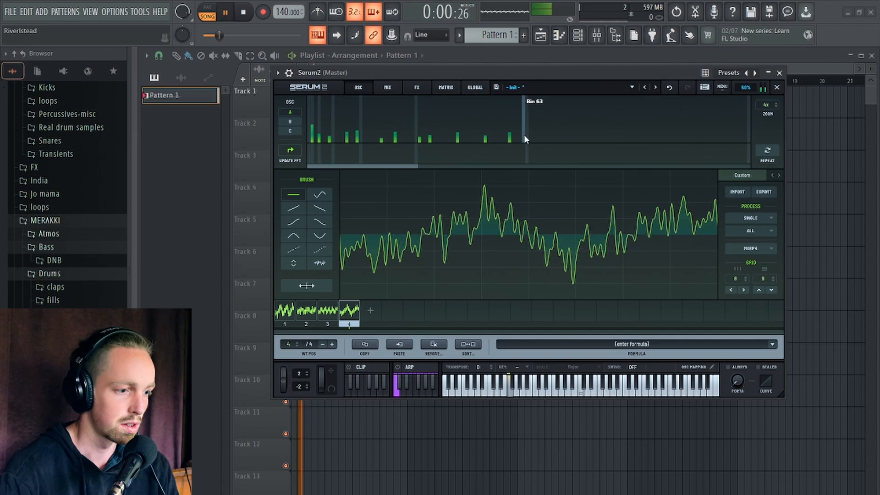
# Replace frame 4's highest peak at bin 59 with one just below bin 63, auditioning the change.
pyautogui.click(521, 136)
pyautogui.press('space')
pyautogui.press('space')
pyautogui.moveTo(512, 140); pyautogui.dragTo(513, 150)
pyautogui.press('space')
pyautogui.click(496, 138)
pyautogui.press('space')
pyautogui.press('space')
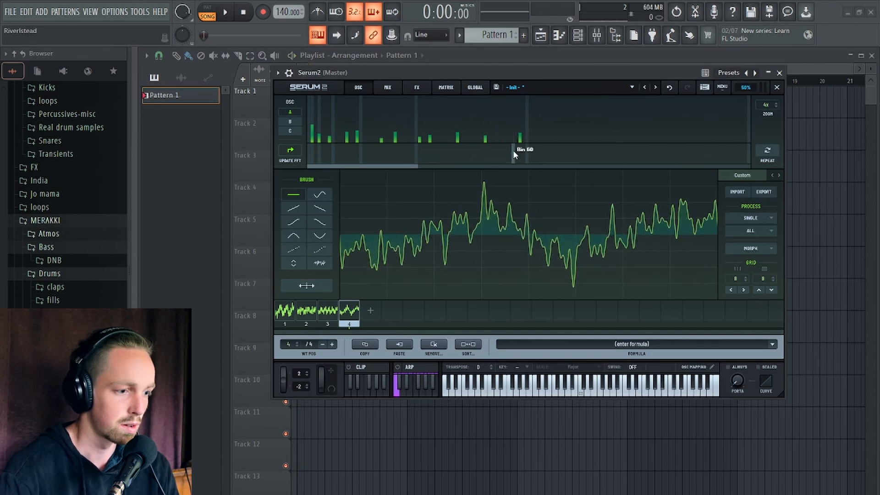
# Remove frame 4's peak around bin 44 and draw a small harmonic around bin 38.
pyautogui.click(451, 131)
pyautogui.click(457, 134)
pyautogui.click(437, 139)
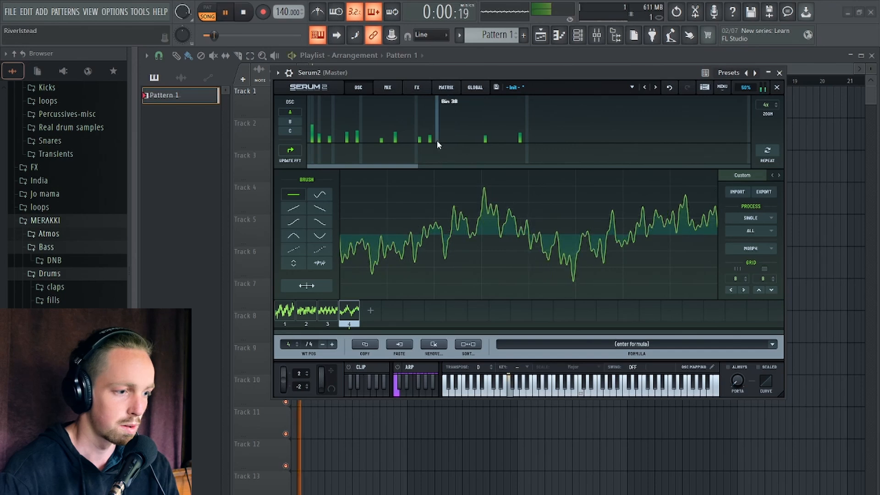
pyautogui.press('space')
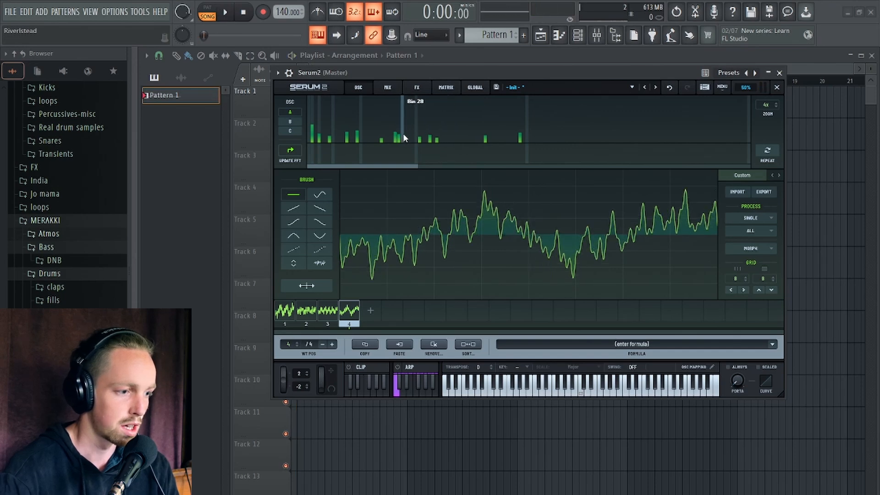
# Replace frame 4's peak at bin 26 with harmonics around bins 20 and 29, and audition the frame.
pyautogui.moveTo(401, 138); pyautogui.dragTo(403, 151)
pyautogui.press('space')
pyautogui.click(374, 133)
pyautogui.click(405, 133)
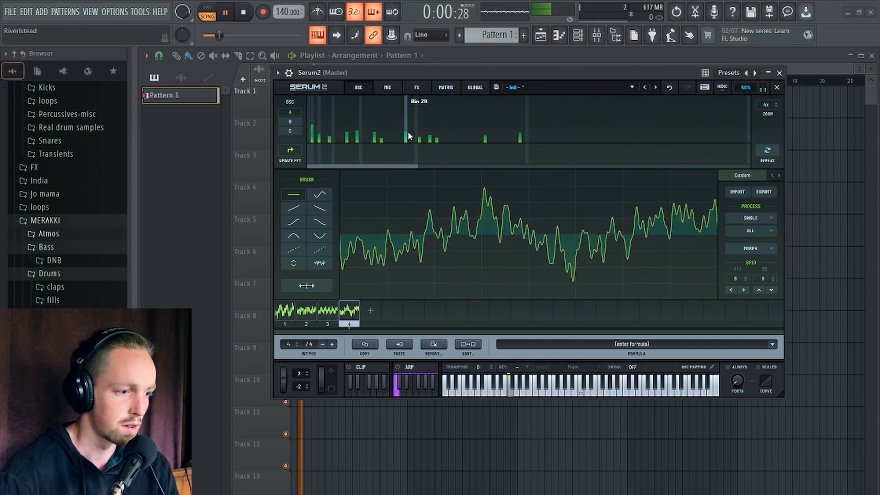
pyautogui.press('space')
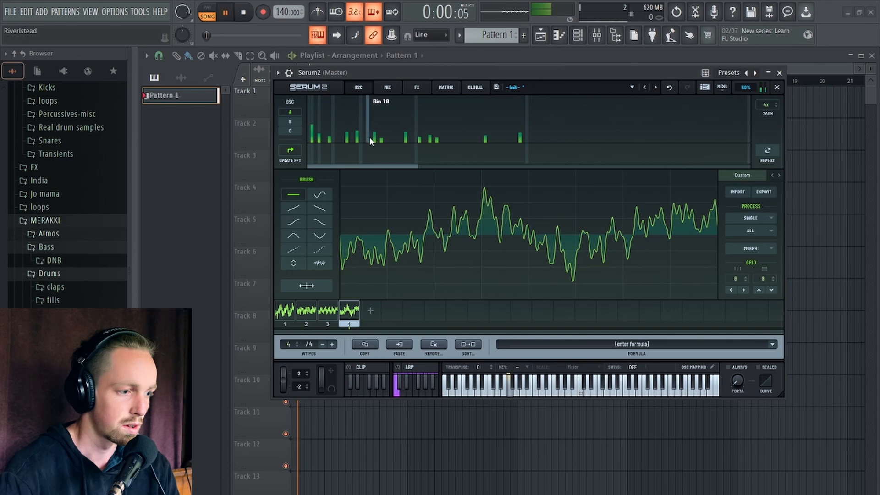
pyautogui.press('space')
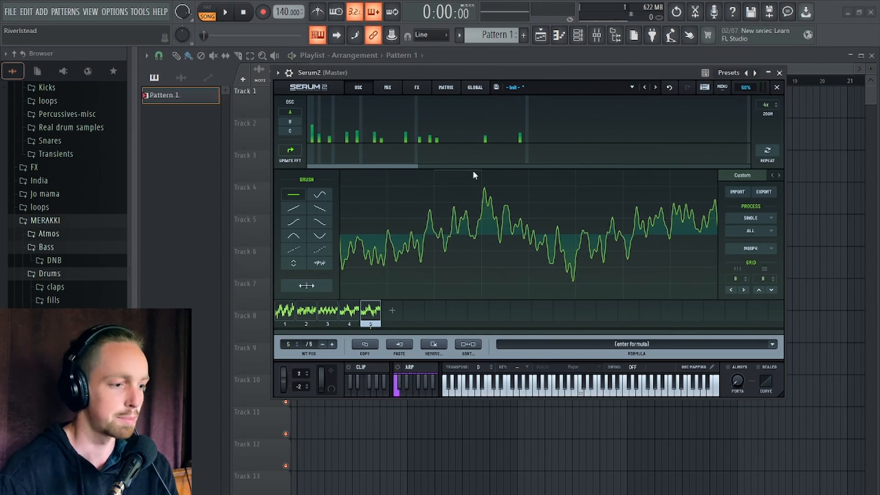
# Clear the harmonics of a new fifth frame and draw peaks around bins 3, 6, 20, 33 (about 27%) and 55.
pyautogui.moveTo(523, 142); pyautogui.dragTo(310, 146)
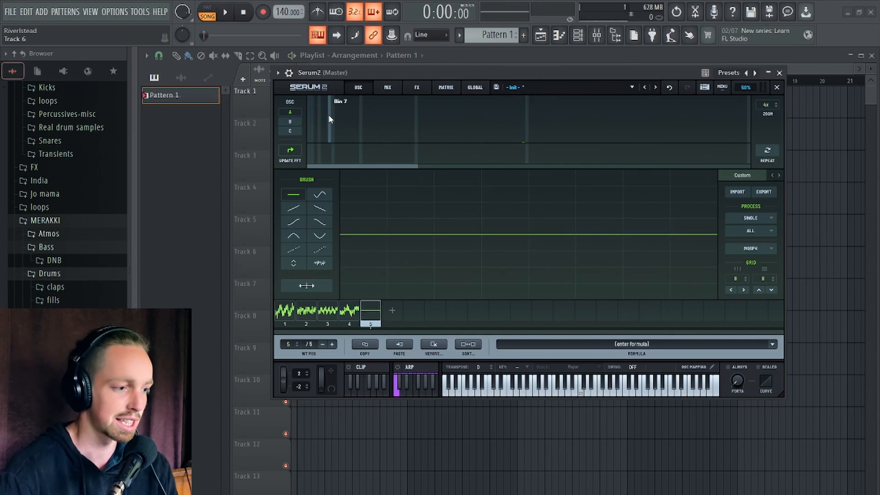
pyautogui.click(326, 120)
pyautogui.click(316, 133)
pyautogui.click(375, 130)
pyautogui.click(419, 130)
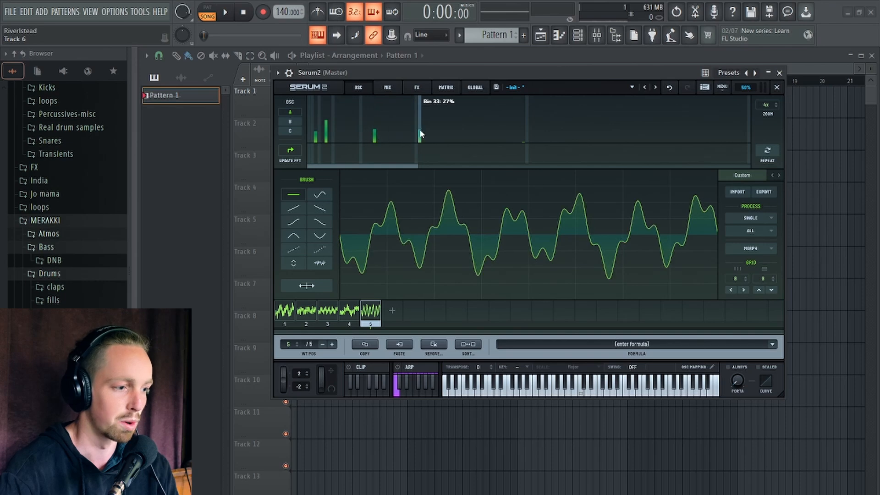
pyautogui.click(496, 132)
pyautogui.press('space')
# Draw smaller harmonics in frame 5 around bins 13, 26 and 41, and clear the extra one at bin 7.
pyautogui.click(447, 138)
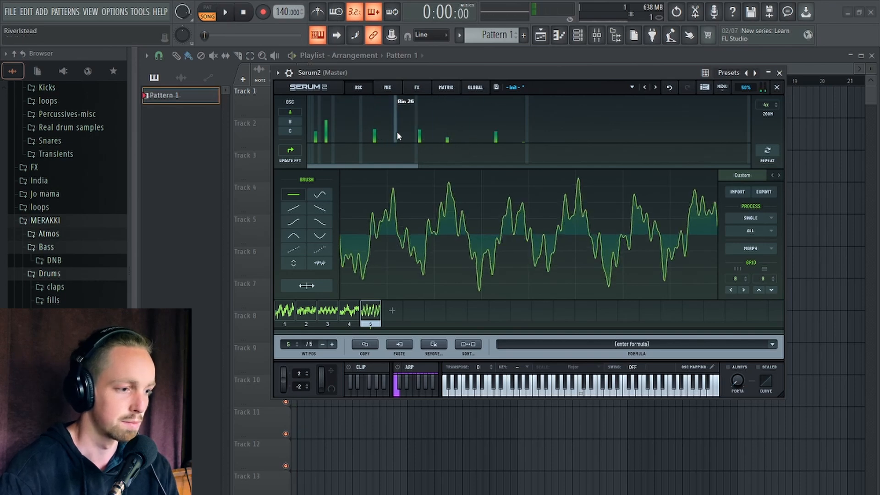
pyautogui.click(395, 134)
pyautogui.click(329, 136)
pyautogui.click(350, 137)
pyautogui.press('space')
pyautogui.click(330, 142)
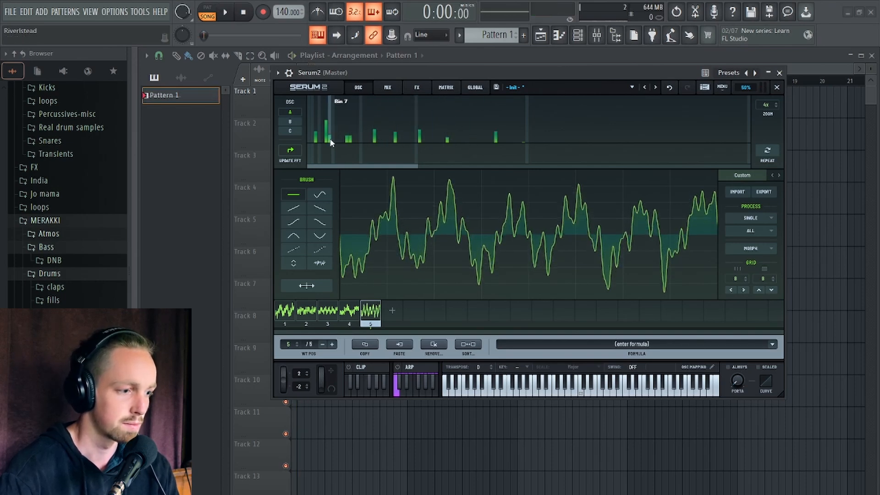
pyautogui.moveTo(382, 72); pyautogui.dragTo(385, 65)
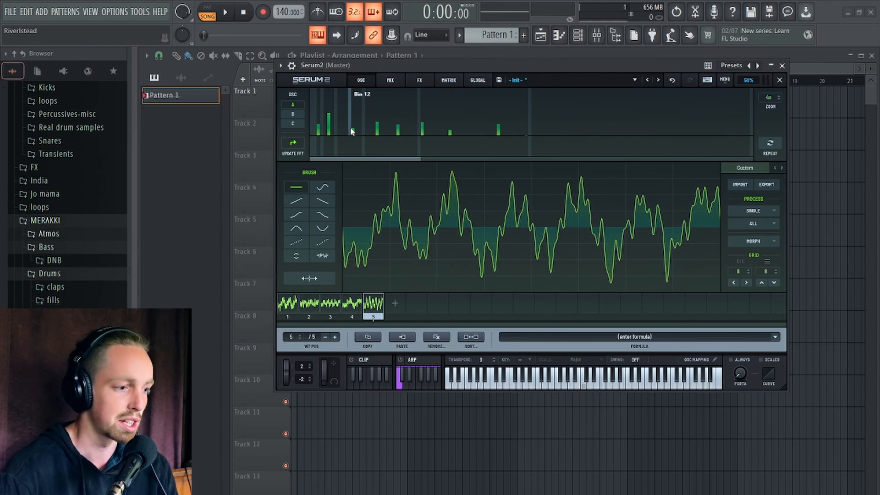
# Audition frame 5 and draw low harmonics around bins 9 and 18.
pyautogui.press('space')
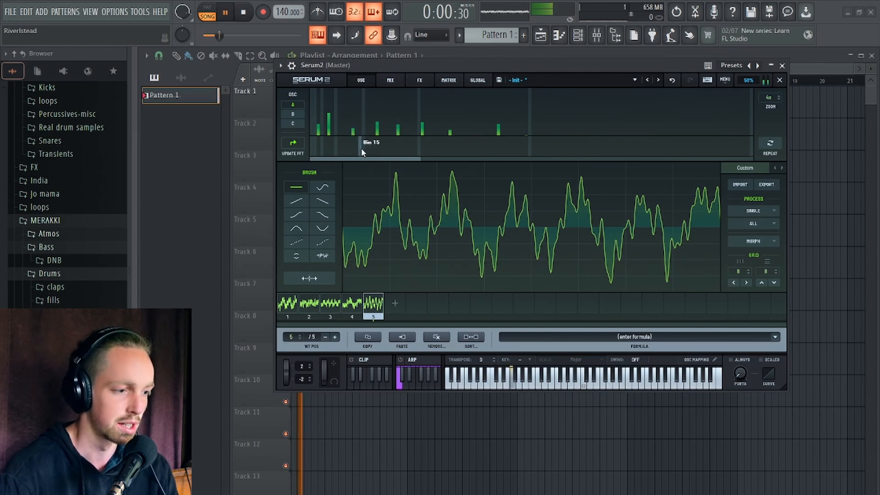
pyautogui.click(339, 123)
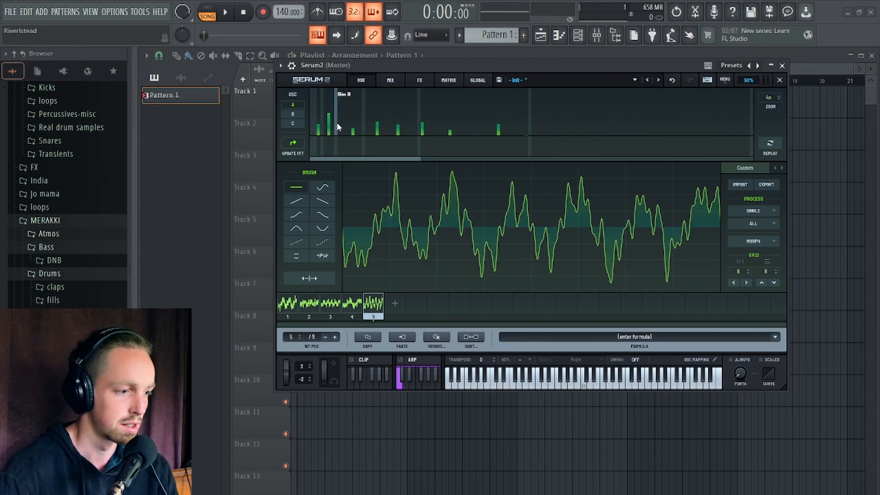
pyautogui.click(369, 132)
pyautogui.press('space')
pyautogui.click(371, 133)
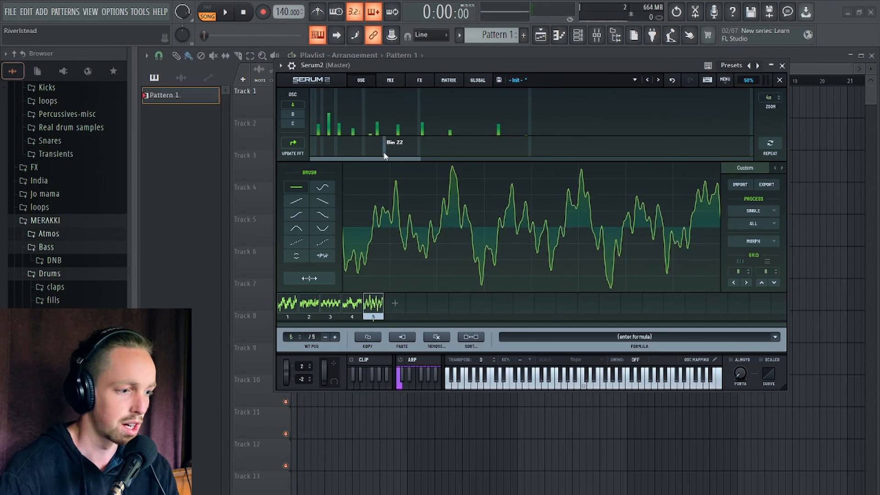
# Lower frame 5's harmonics at bins 6 and 9, replace the bin 13 harmonic with one at bin 15, and audition the frame.
pyautogui.click(329, 123)
pyautogui.press('space')
pyautogui.click(359, 117)
pyautogui.click(360, 128)
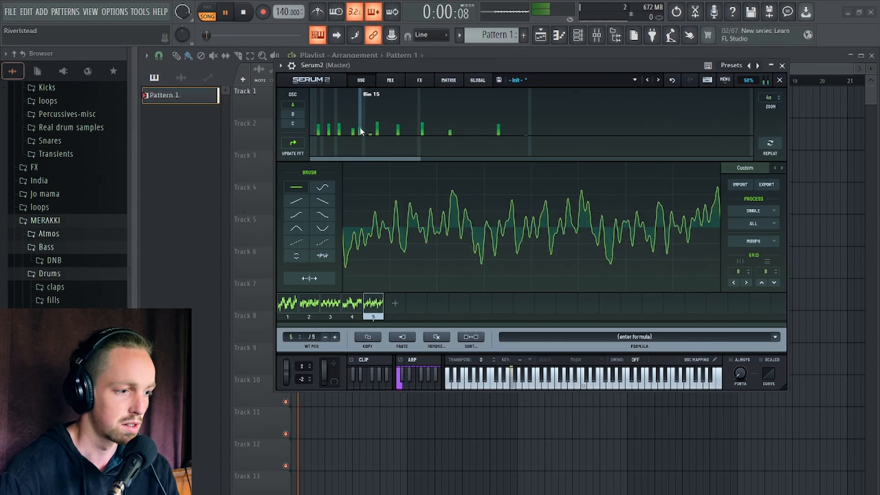
pyautogui.click(342, 135)
pyautogui.press('space')
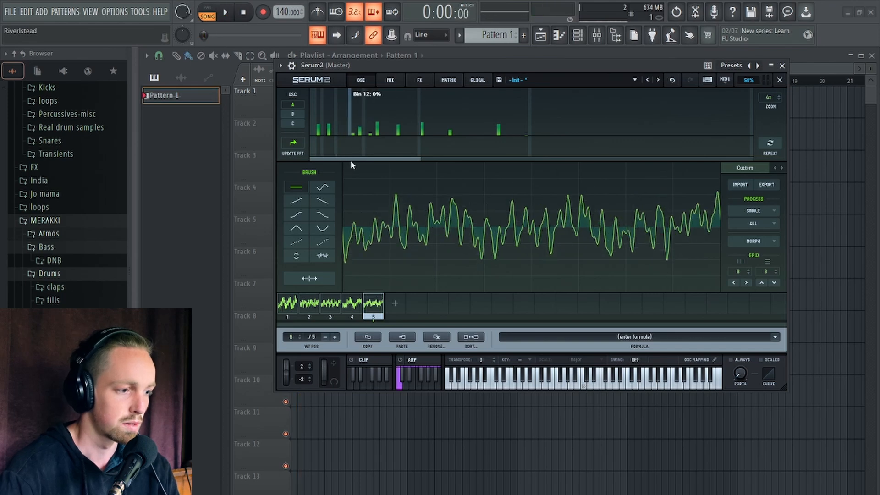
pyautogui.click(340, 129)
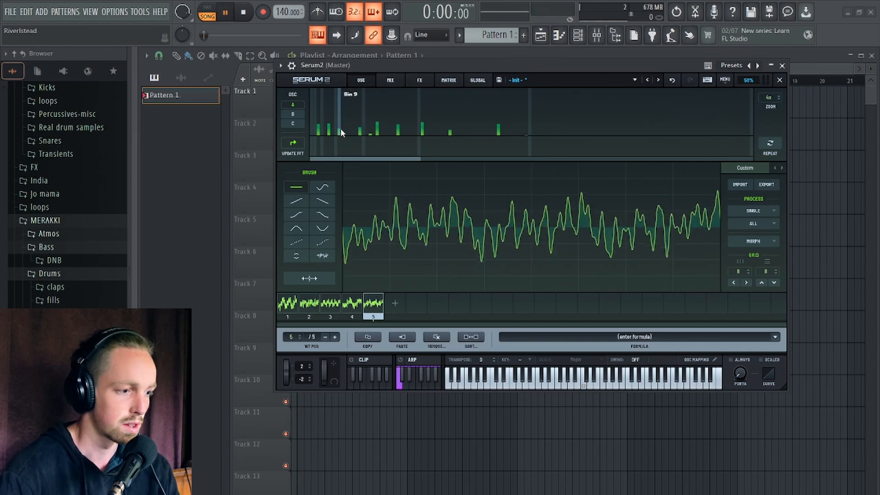
# Shift frame 5's bin 41 harmonic to bin 40, draw harmonics around bins 48, 59 and 67, and audition the frame.
pyautogui.click(449, 127)
pyautogui.click(474, 130)
pyautogui.press('space')
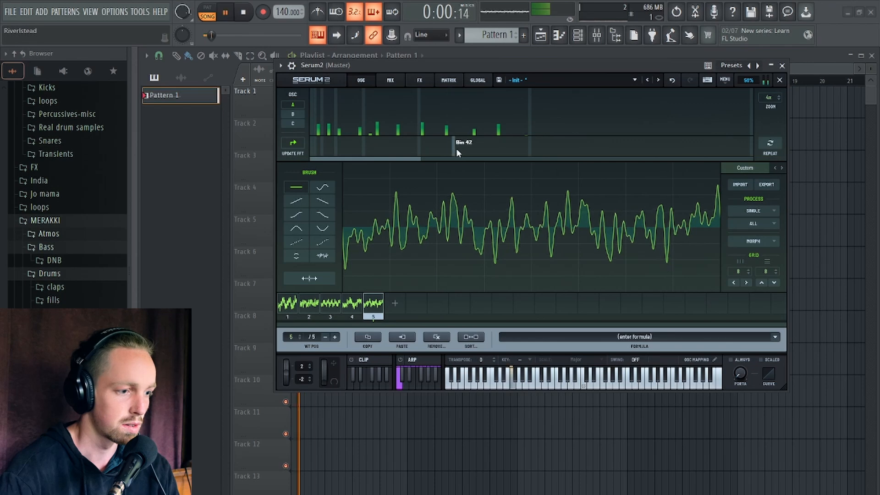
pyautogui.press('space')
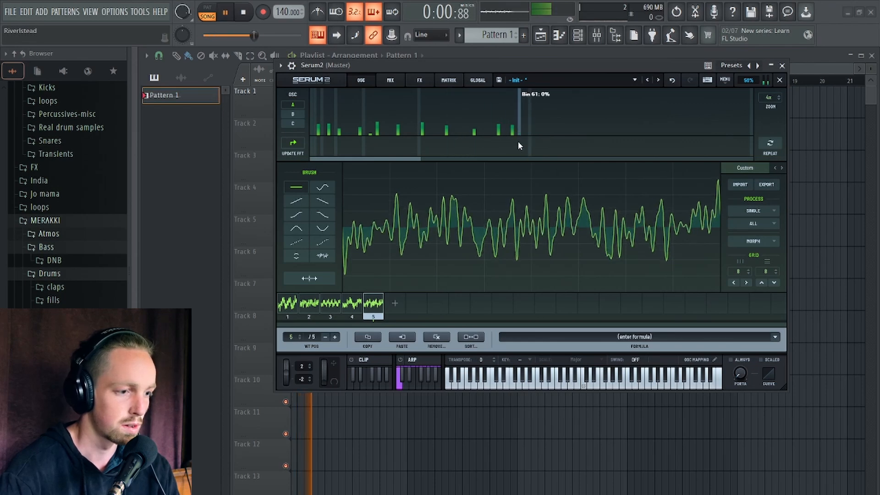
pyautogui.click(540, 131)
pyautogui.press('space')
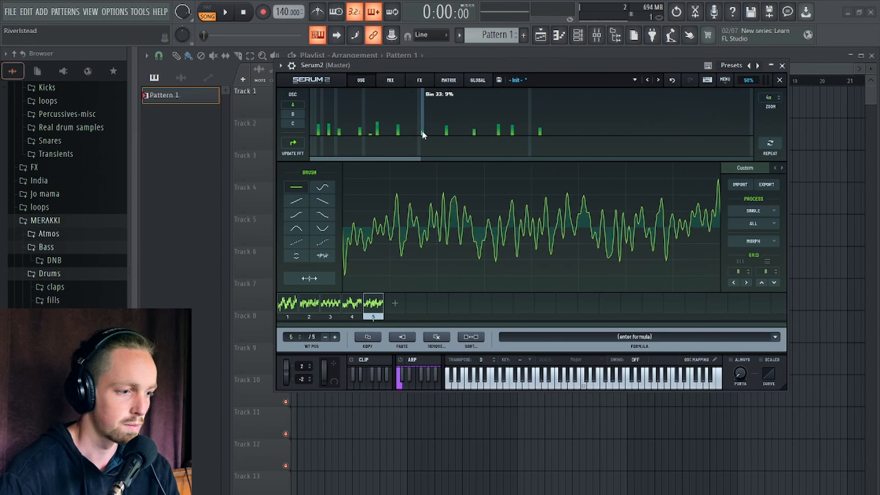
# Draw frame 5 harmonics around bins 45, 10 and 14, clear bins 9 and 15, and lower bins 20, 33 and 40.
pyautogui.click(465, 123)
pyautogui.press('space')
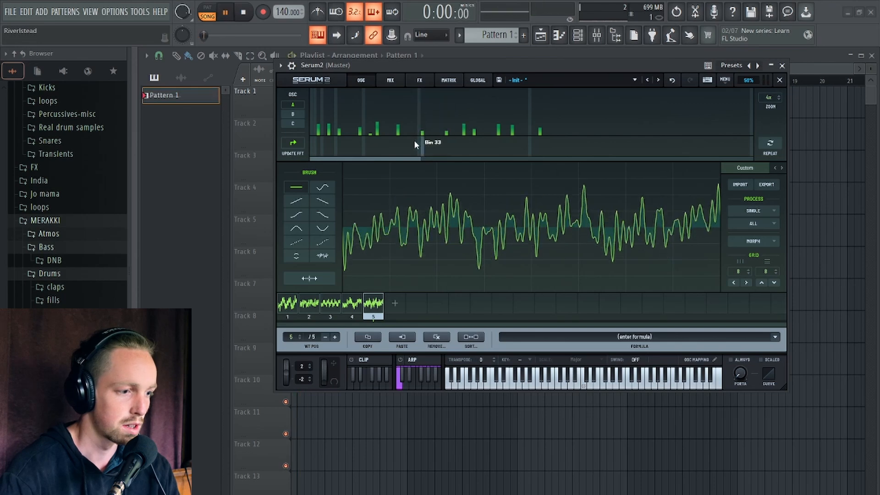
pyautogui.press('space')
pyautogui.press('space')
pyautogui.click(343, 126)
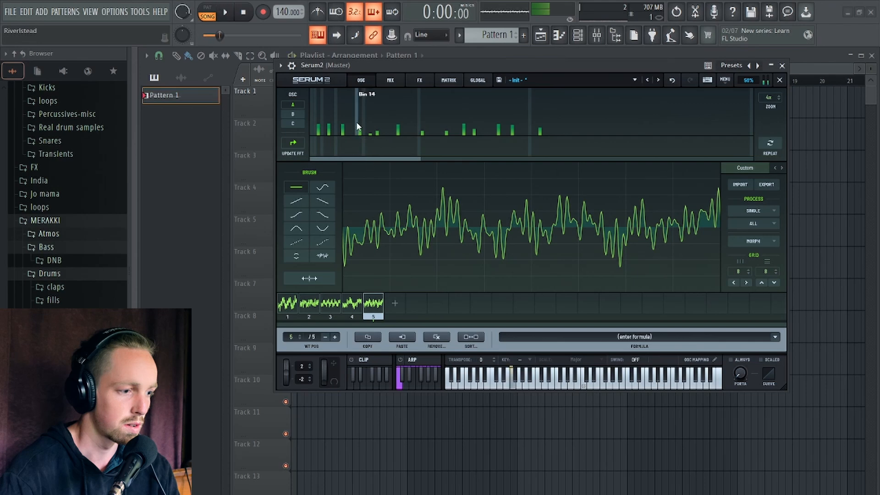
pyautogui.click(358, 123)
pyautogui.press('space')
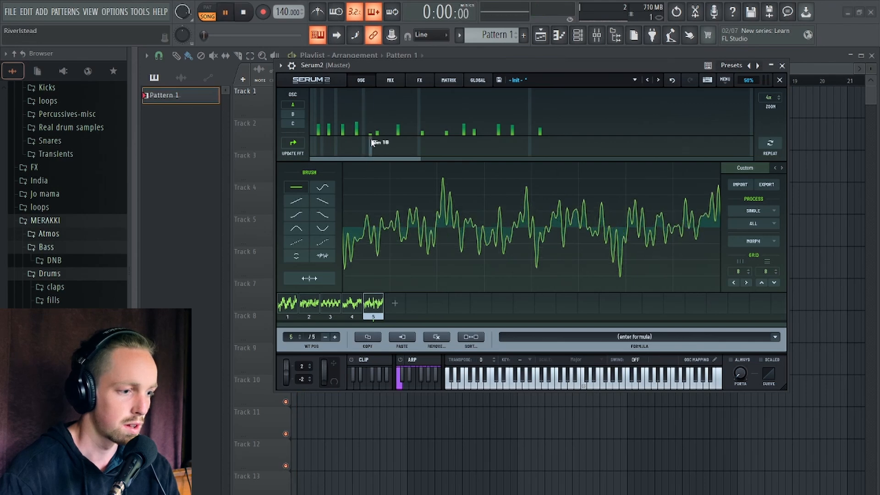
# Add a sixth frame, clear its harmonics, and draw peaks around bins 4, 13, 25 and 40.
pyautogui.click(395, 304)
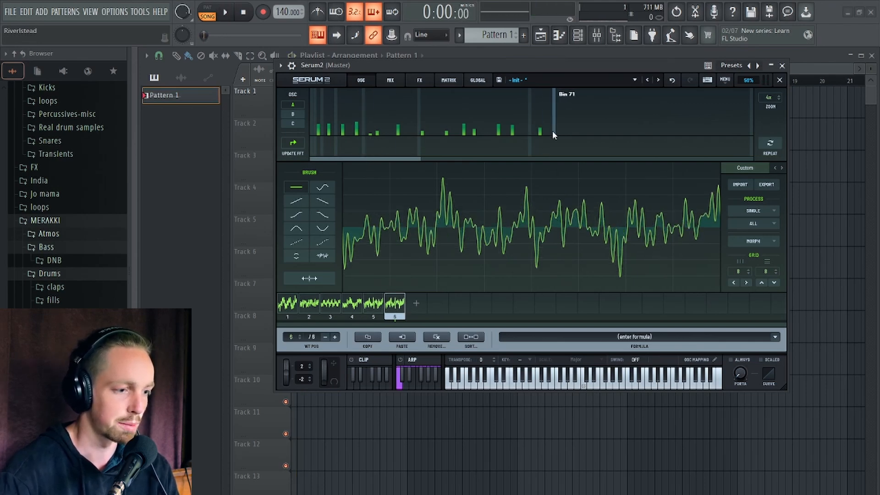
pyautogui.moveTo(551, 133)
pyautogui.mouseDown()
pyautogui.moveTo(280, 230)
pyautogui.moveTo(459, 269)
pyautogui.moveTo(589, 259)
pyautogui.mouseUp()
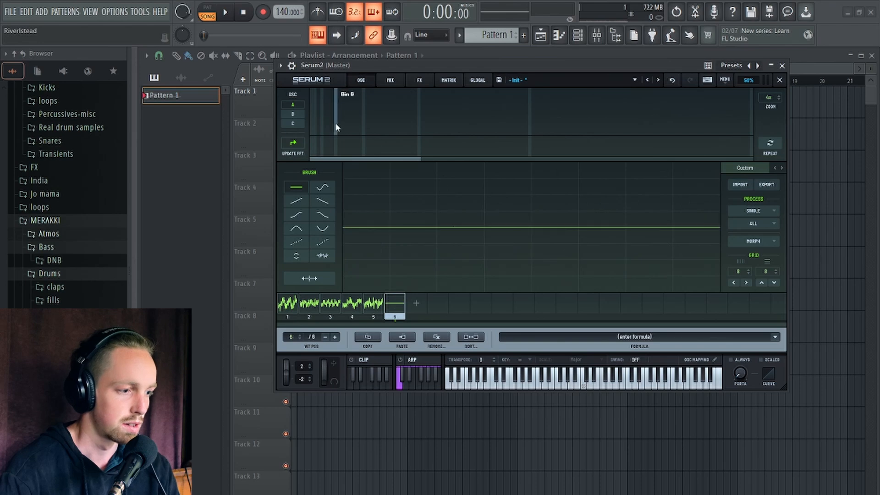
pyautogui.click(395, 118)
pyautogui.click(322, 116)
pyautogui.click(446, 124)
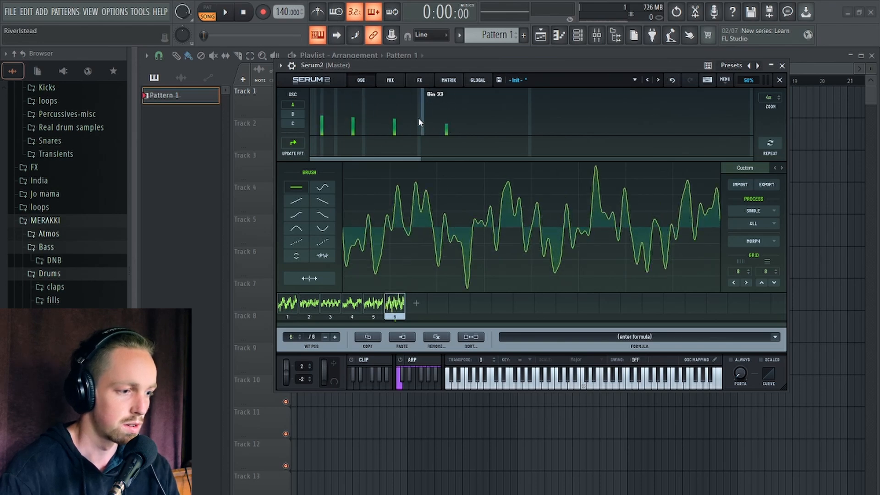
# Audition frame 6 and draw smaller harmonics around bins 6, 9, 29 and 56.
pyautogui.press('space')
pyautogui.press('space')
pyautogui.click(408, 127)
pyautogui.click(502, 129)
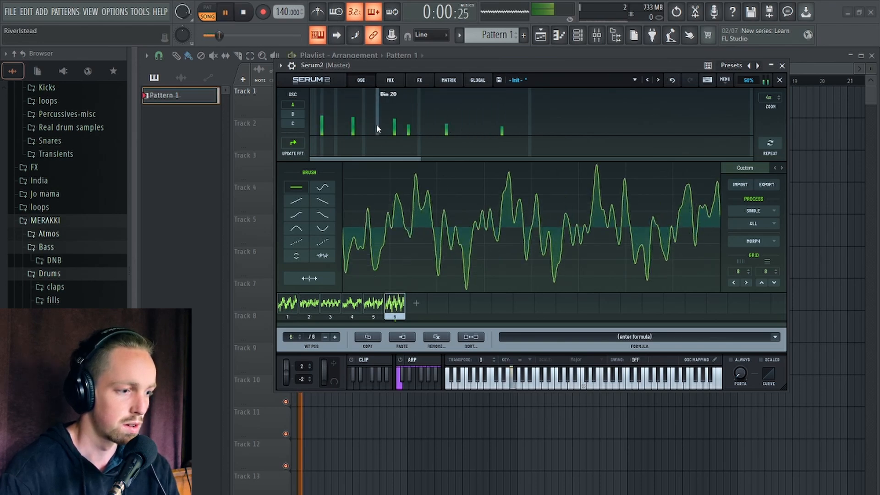
pyautogui.click(340, 127)
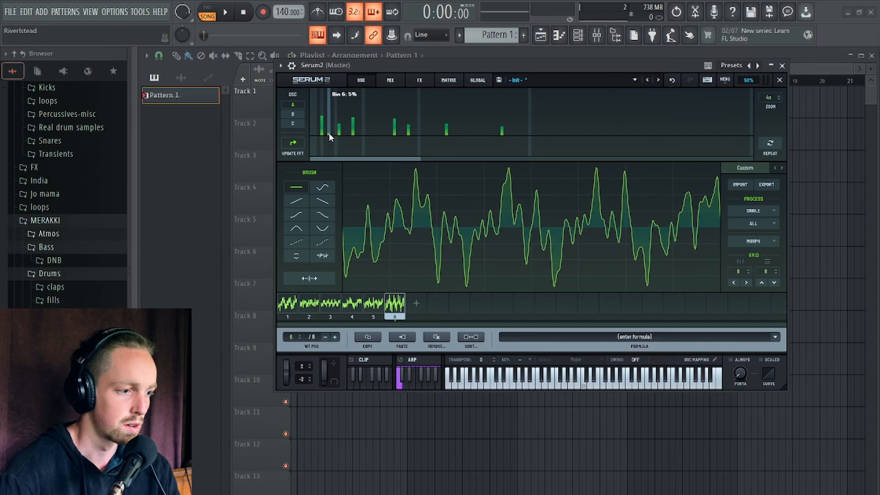
pyautogui.press('space')
pyautogui.click(329, 132)
# Try small harmonics around bins 18 and 20 in frame 6 while auditioning the sound.
pyautogui.click(377, 133)
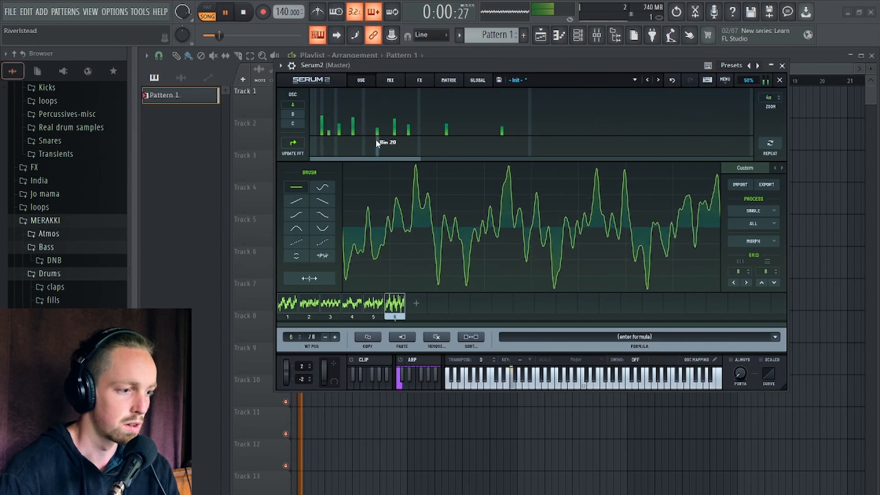
pyautogui.press('space')
pyautogui.click(370, 133)
pyautogui.click(377, 135)
pyautogui.press('space')
pyautogui.press('space')
pyautogui.press('space')
pyautogui.moveTo(370, 133); pyautogui.dragTo(369, 138)
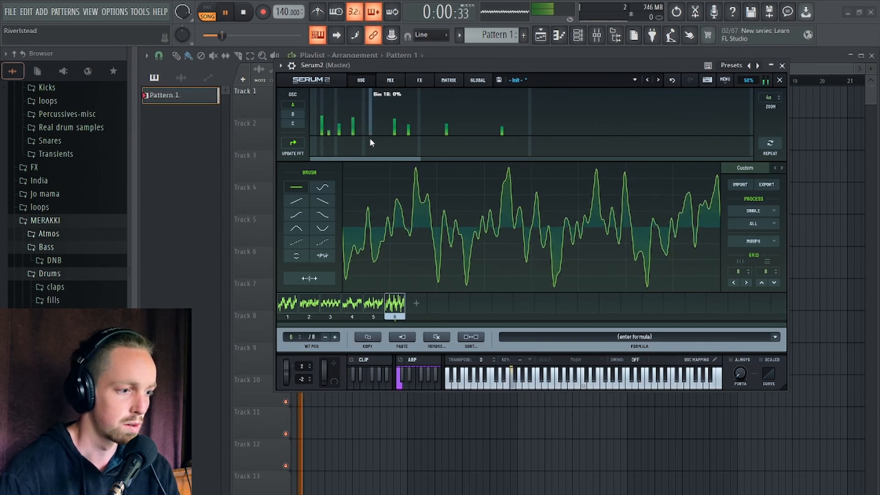
# Lower frame 6's harmonic around bin 25, draw harmonics around bins 34 and 38, and audition the frame.
pyautogui.press('space')
pyautogui.click(396, 131)
pyautogui.click(426, 131)
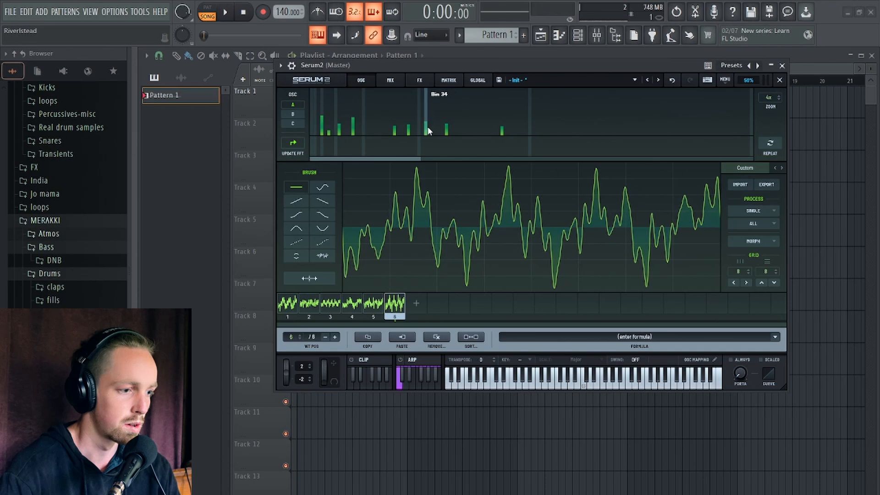
pyautogui.click(439, 125)
pyautogui.press('space')
pyautogui.press('space')
pyautogui.press('space')
# Clear frame 6's harmonic around bin 34, lower the one around bin 38, and audition the frame.
pyautogui.click(427, 135)
pyautogui.press('space')
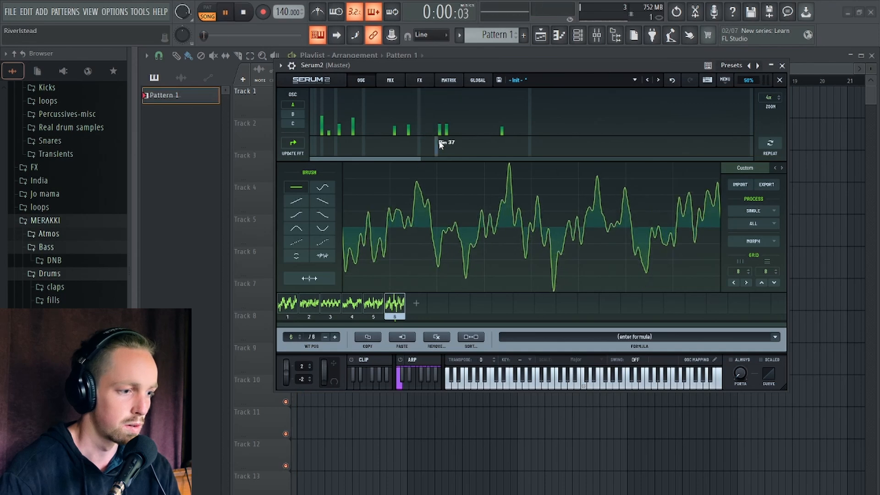
pyautogui.press('space')
pyautogui.press('space')
pyautogui.click(440, 129)
pyautogui.press('space')
pyautogui.press('space')
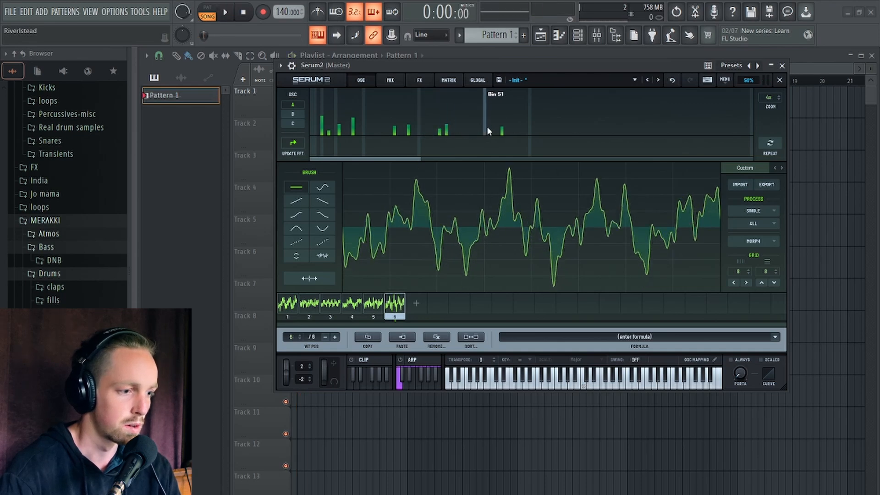
# Audition a harmonic around bin 52 in frame 6 and reduce it to almost nothing.
pyautogui.click(488, 127)
pyautogui.press('space')
pyautogui.press('space')
pyautogui.press('space')
pyautogui.press('space')
pyautogui.moveTo(488, 133)
pyautogui.mouseDown()
pyautogui.moveTo(484, 143)
pyautogui.moveTo(479, 131)
pyautogui.moveTo(489, 134)
pyautogui.moveTo(485, 145)
pyautogui.mouseUp()
# Draw a harmonic around bin 46 in frame 6, try another around bin 50, and audition the frame.
pyautogui.click(467, 125)
pyautogui.press('space')
pyautogui.press('space')
pyautogui.click(482, 129)
pyautogui.press('space')
pyautogui.press('space')
pyautogui.press('space')
pyautogui.press('space')
pyautogui.press('space')
pyautogui.press('space')
# Draw a taller peak around bin 67 in frame 6 and audition the frame.
pyautogui.click(540, 119)
pyautogui.press('space')
pyautogui.press('space')
pyautogui.press('space')
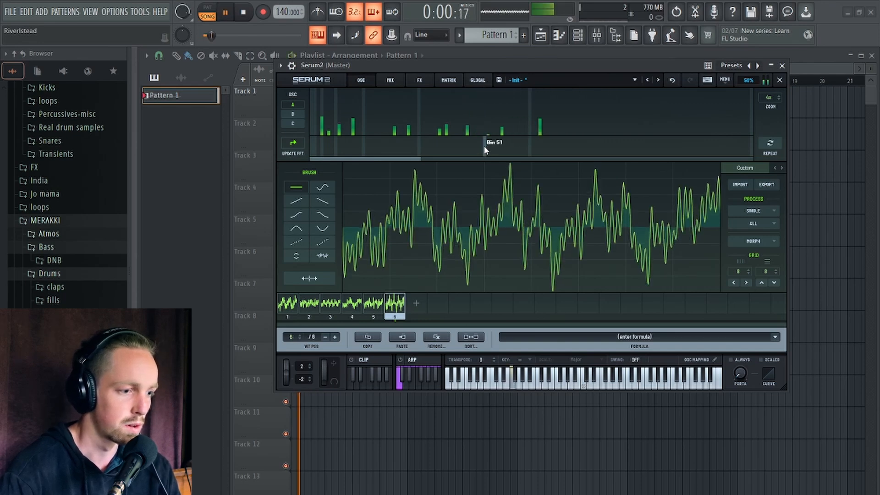
pyautogui.press('space')
pyautogui.press('space')
pyautogui.press('space')
pyautogui.press('space')
pyautogui.press('space')
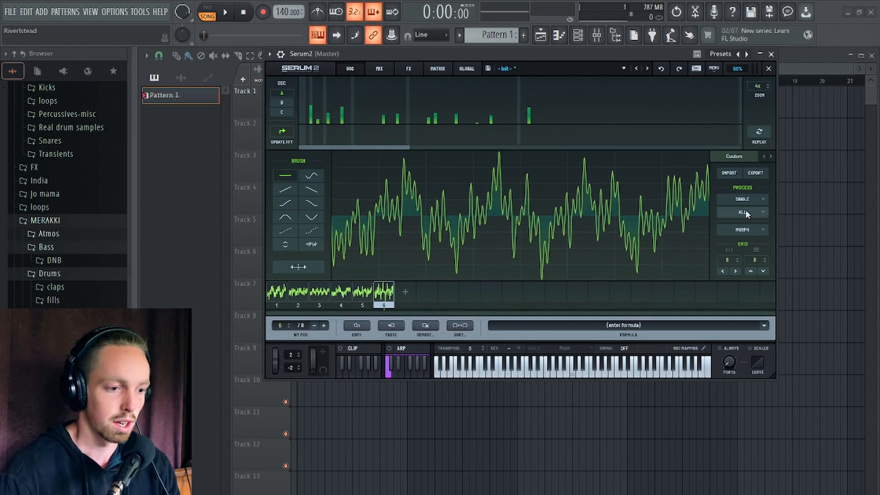
# Apply Normalize Each (Gained Separately) to all frames and Morph - Spectral between them, and close the wavetable editor.
pyautogui.click(742, 212)
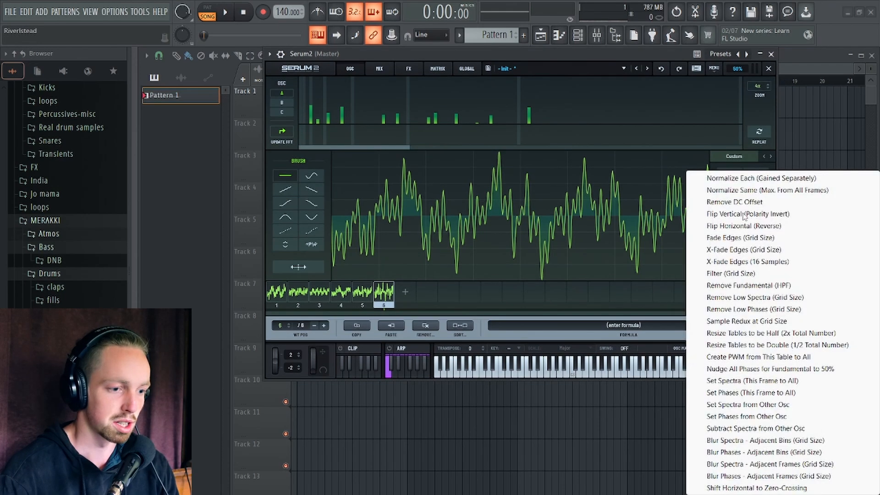
pyautogui.click(744, 179)
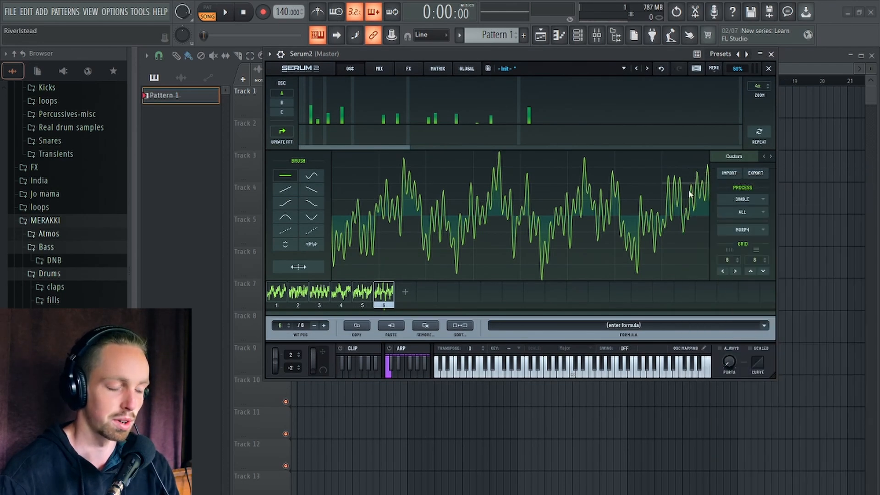
pyautogui.click(712, 225)
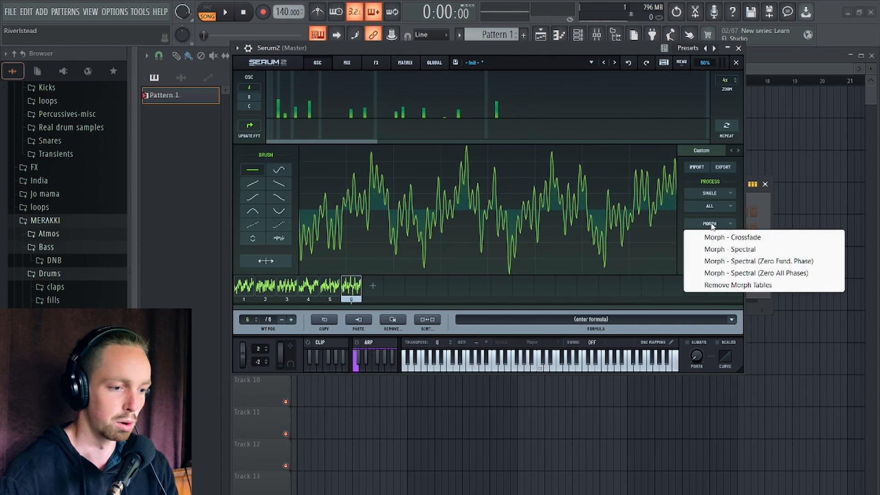
pyautogui.click(727, 251)
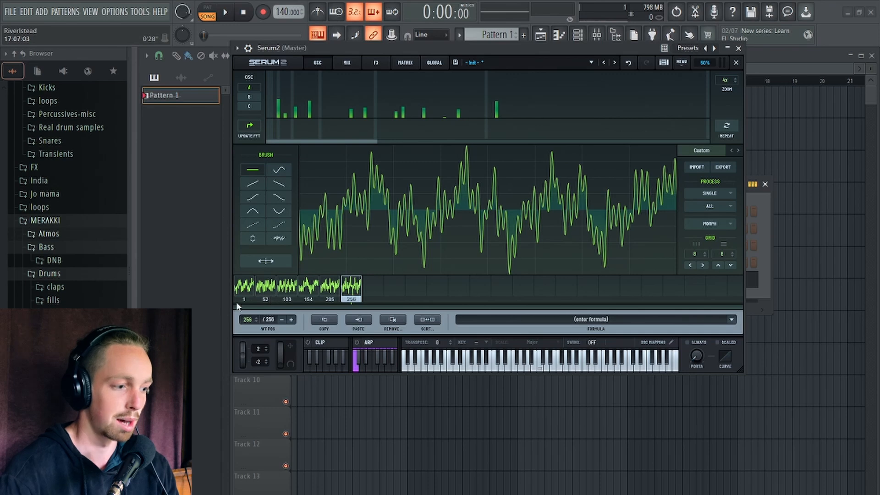
pyautogui.click(736, 63)
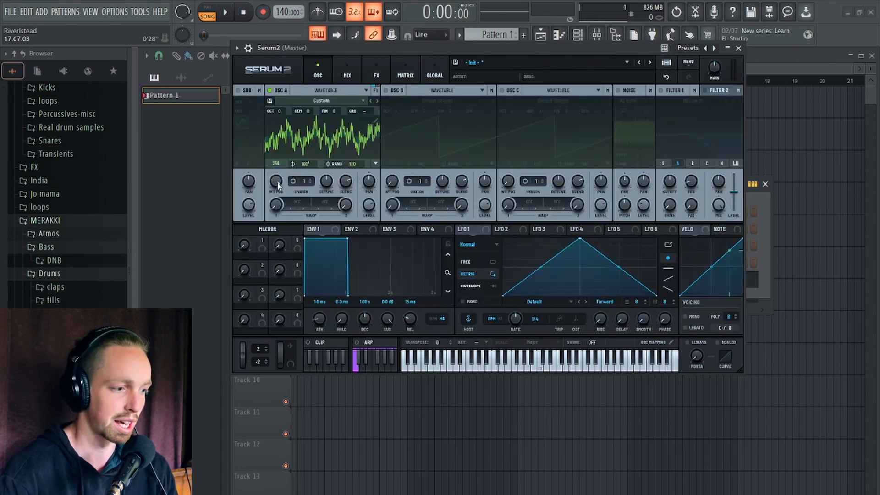
# Set oscillator A's wavetable position to 1 and assign LFO 1 to modulate it.
pyautogui.moveTo(277, 185); pyautogui.dragTo(291, 231)
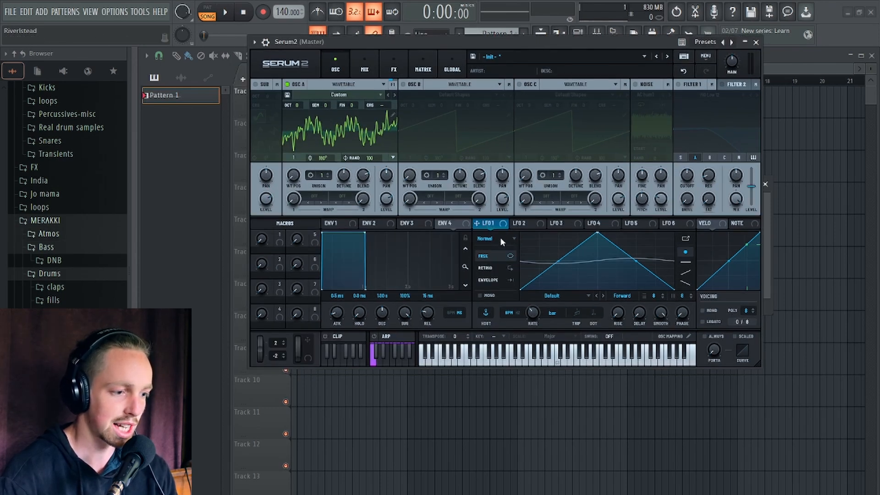
pyautogui.moveTo(494, 226); pyautogui.dragTo(293, 175)
# Switch LFO 1 to S&H mode and set its Smooth amount to 100.
pyautogui.click(474, 240)
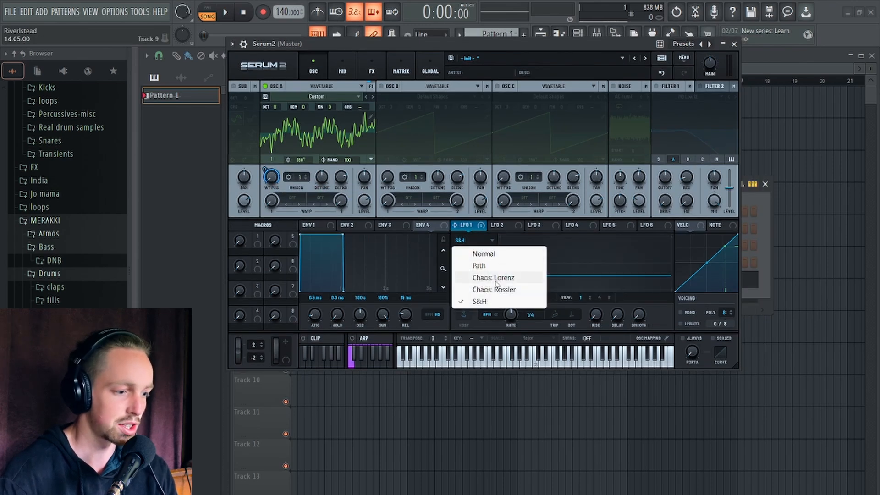
pyautogui.click(495, 301)
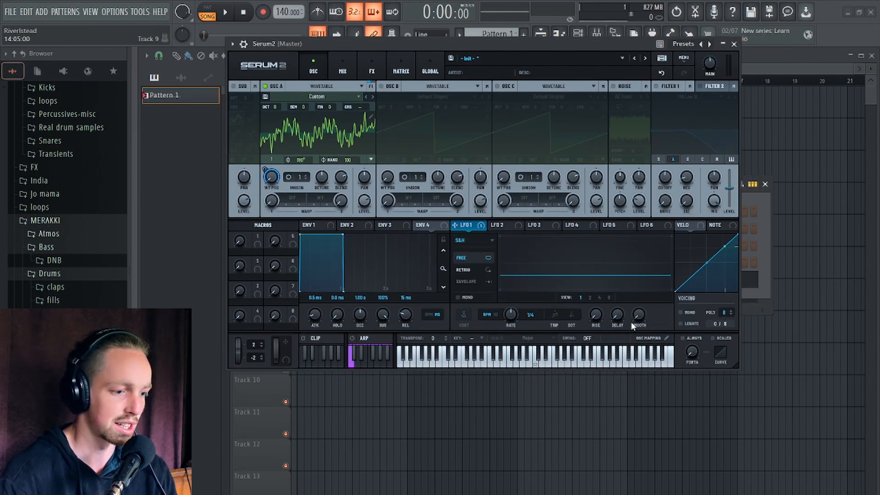
pyautogui.moveTo(640, 320); pyautogui.dragTo(665, 308)
pyautogui.moveTo(666, 268); pyautogui.dragTo(666, 254)
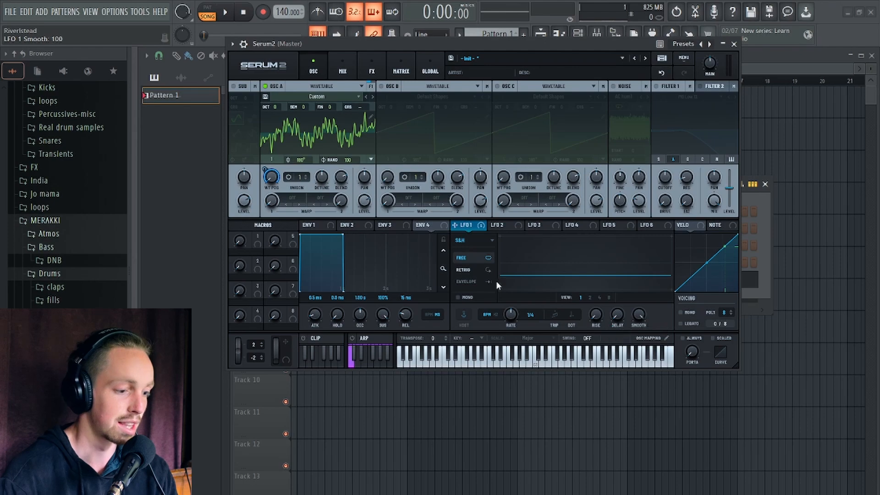
pyautogui.moveTo(429, 40); pyautogui.dragTo(408, 38)
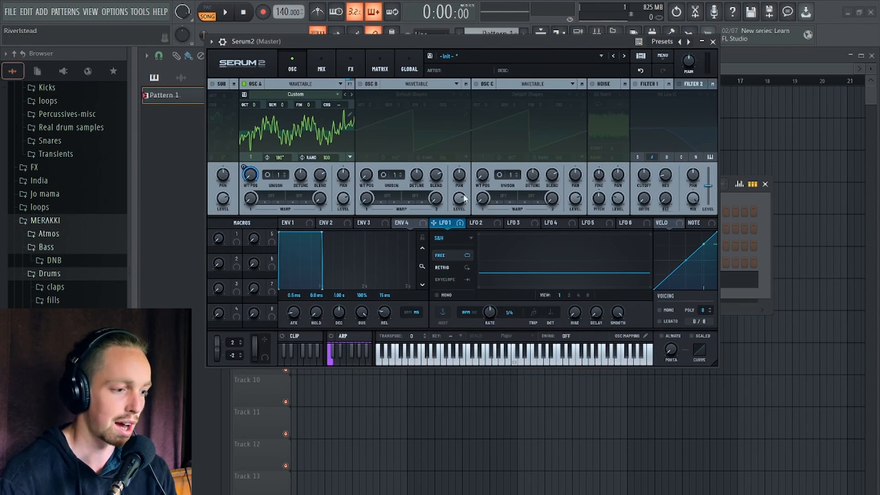
# Audition the modulated wavetable and set LFO 1's rate to 1/8.
pyautogui.press('space')
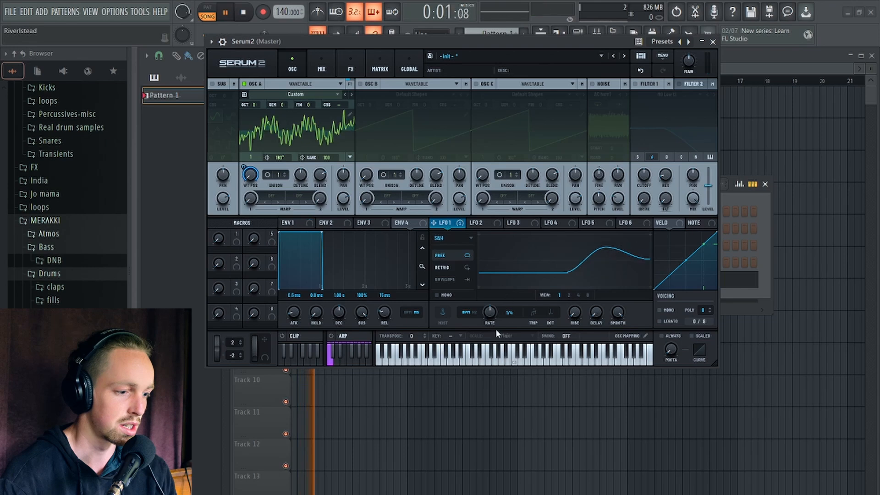
pyautogui.press('space')
pyautogui.moveTo(490, 317); pyautogui.dragTo(490, 314)
pyautogui.press('space')
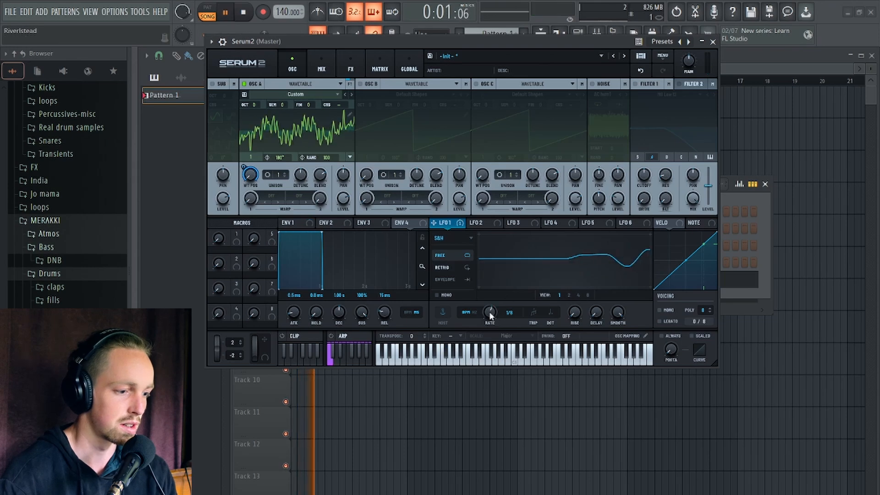
pyautogui.press('space')
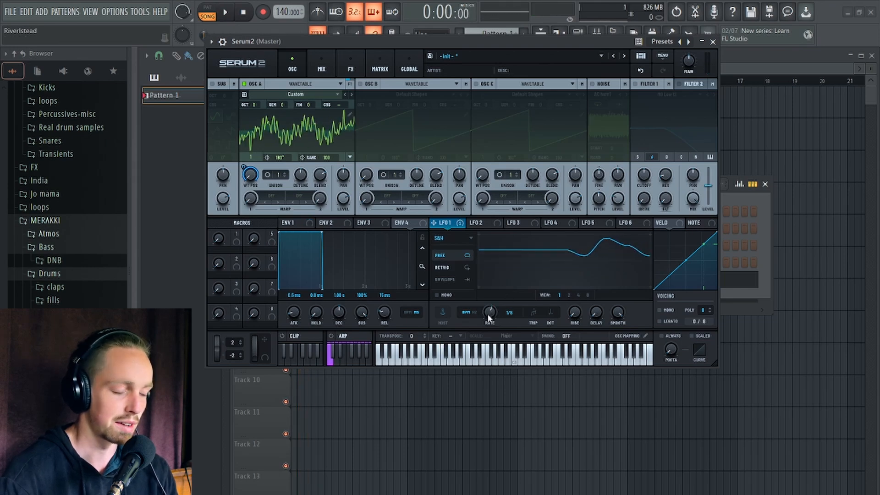
# Close the synth window, open the piano roll, lengthen the F3 note to one full bar, and play it.
pyautogui.click(713, 42)
pyautogui.press('F7')
pyautogui.moveTo(261, 229); pyautogui.dragTo(348, 228)
pyautogui.press('space')
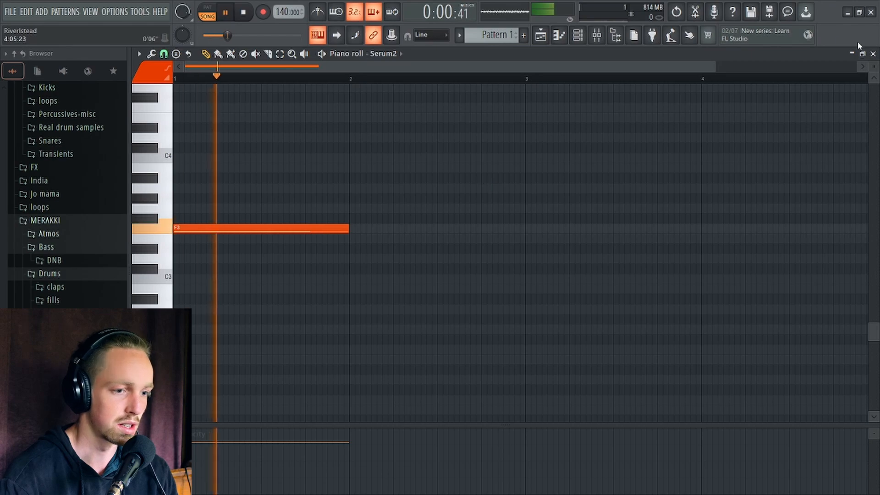
# Switch from the piano roll to the playlist, stop playback, and move the Serum 2 window clear of the playlist clip.
pyautogui.press('F5')
pyautogui.press('space')
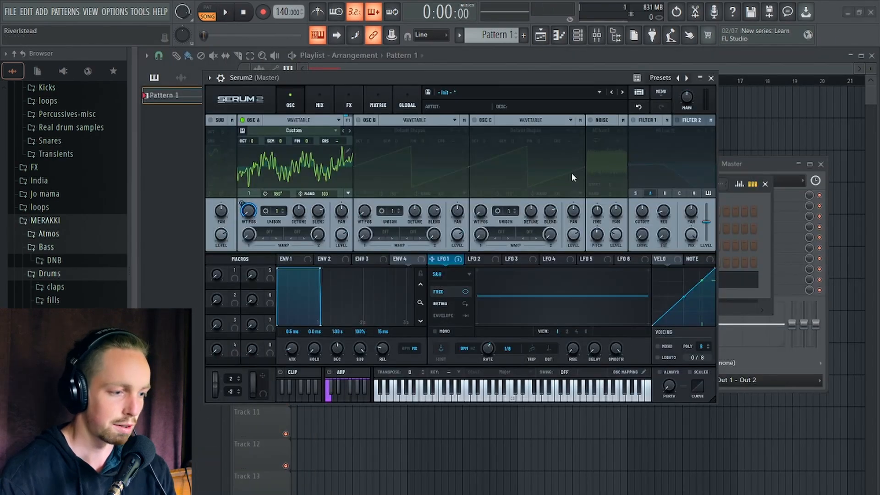
pyautogui.moveTo(496, 79); pyautogui.dragTo(499, 101)
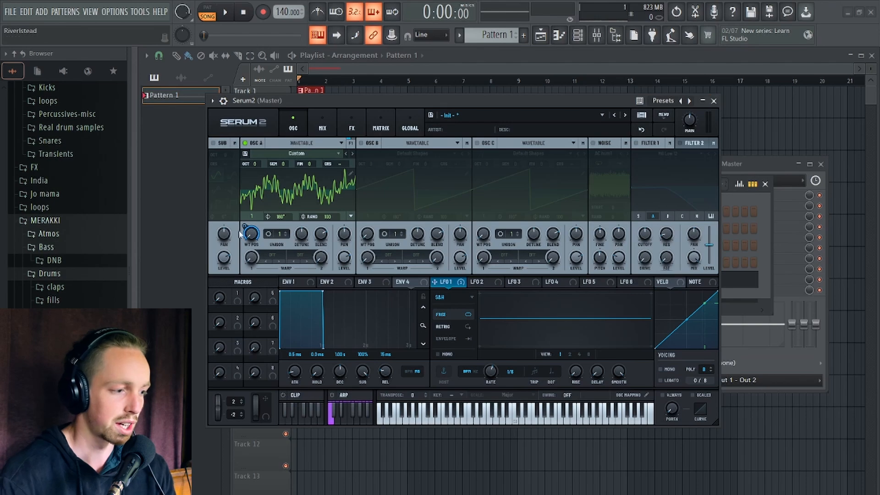
# Raise oscillator A's wavetable position to around mid-table, audition it, and set LFO 1's trigger mode to Retrig.
pyautogui.moveTo(245, 226)
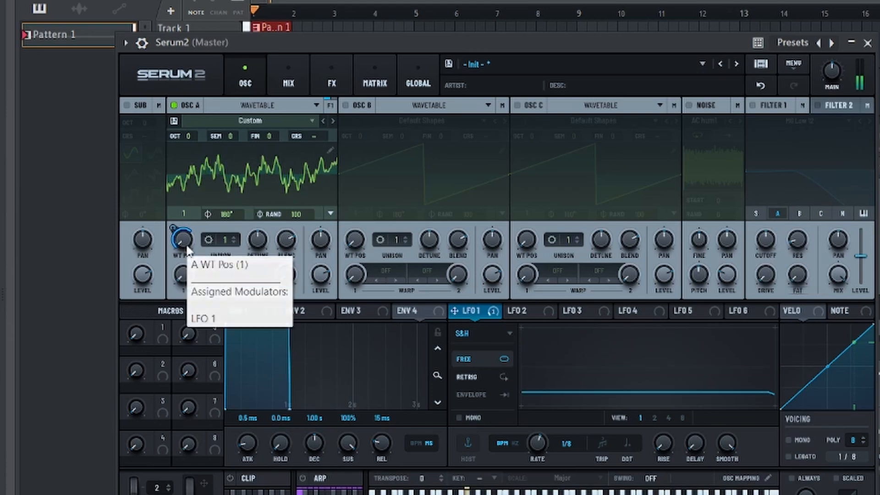
pyautogui.moveTo(186, 242); pyautogui.dragTo(190, 227)
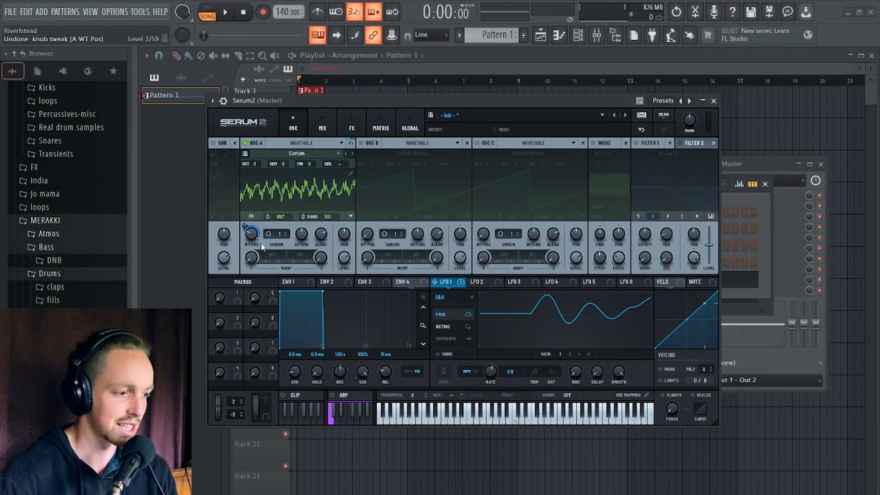
pyautogui.press('space')
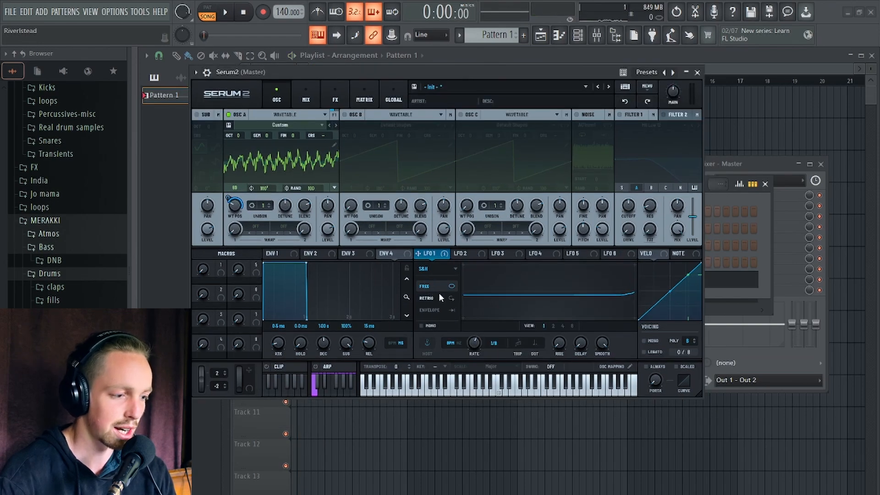
pyautogui.click(431, 299)
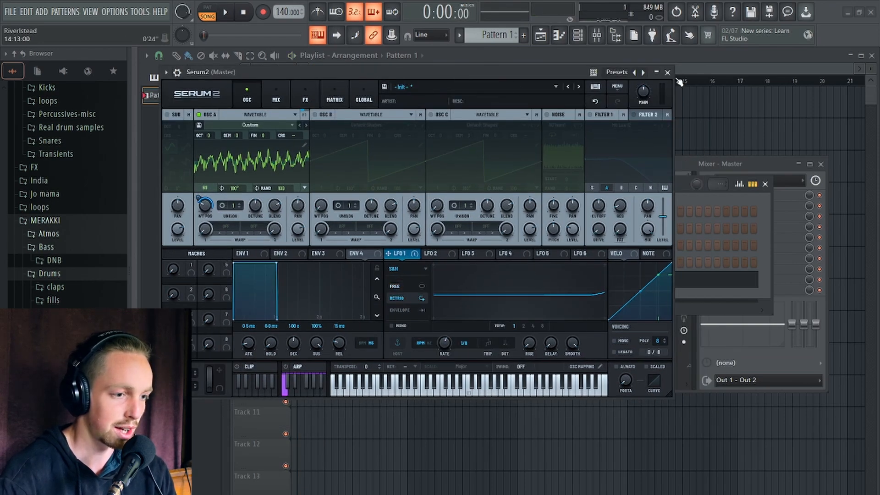
# Close Serum 2 and the channel rack, and load ValhallaRoom into the Master track's first effect slot.
pyautogui.click(667, 73)
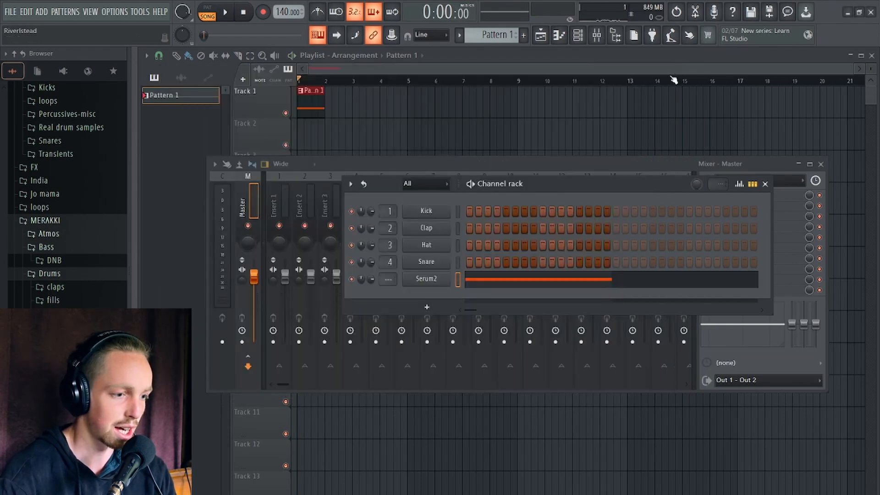
pyautogui.click(765, 185)
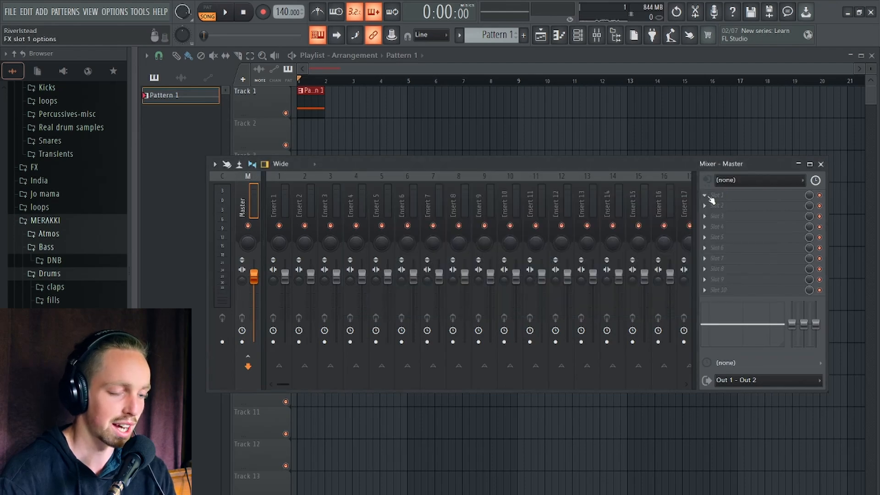
pyautogui.click(718, 201)
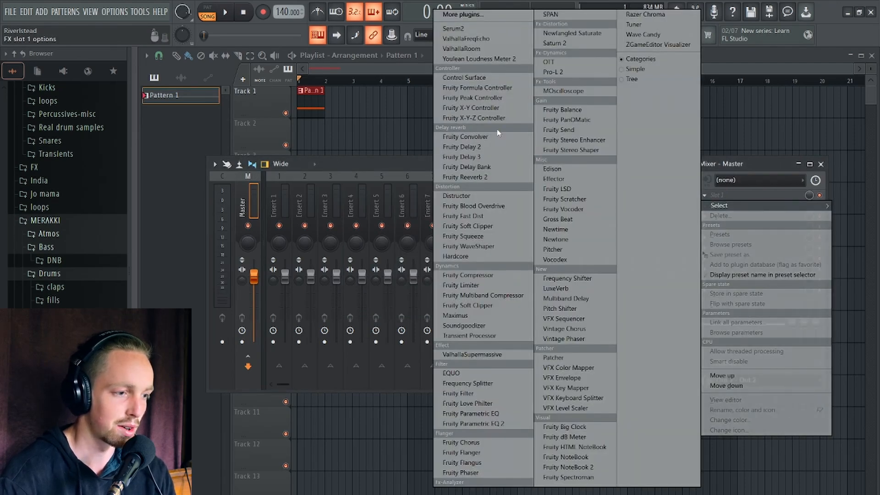
pyautogui.click(461, 48)
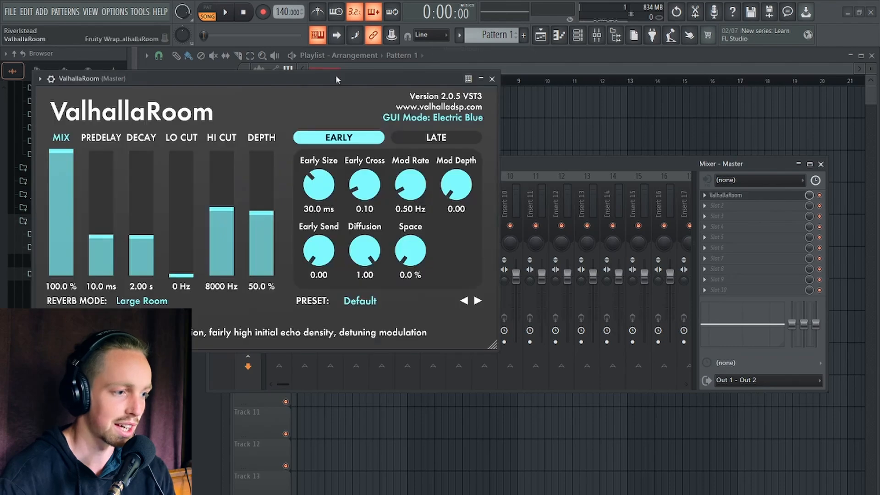
pyautogui.moveTo(345, 78); pyautogui.dragTo(538, 113)
# Set ValhallaRoom's mix to 77.7%, predelay to 1.5 ms and low cut to 440 Hz, and audition a four-bar playlist selection.
pyautogui.click(259, 214)
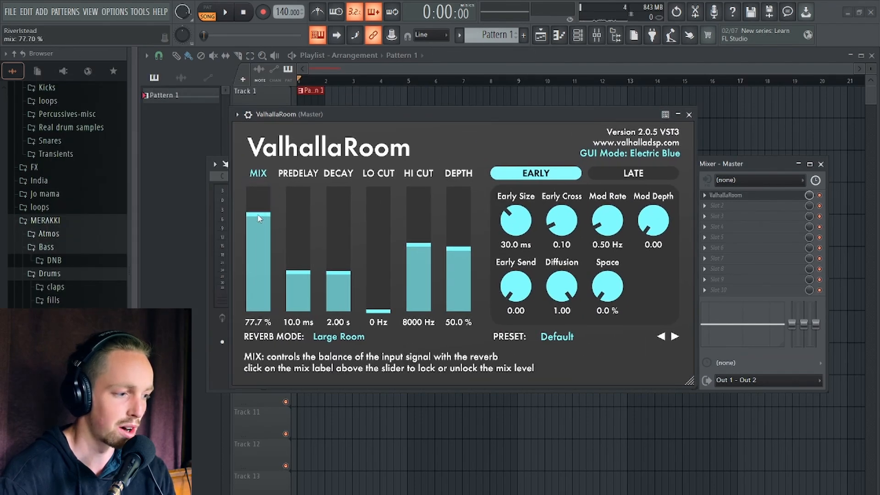
pyautogui.moveTo(387, 288); pyautogui.dragTo(386, 240)
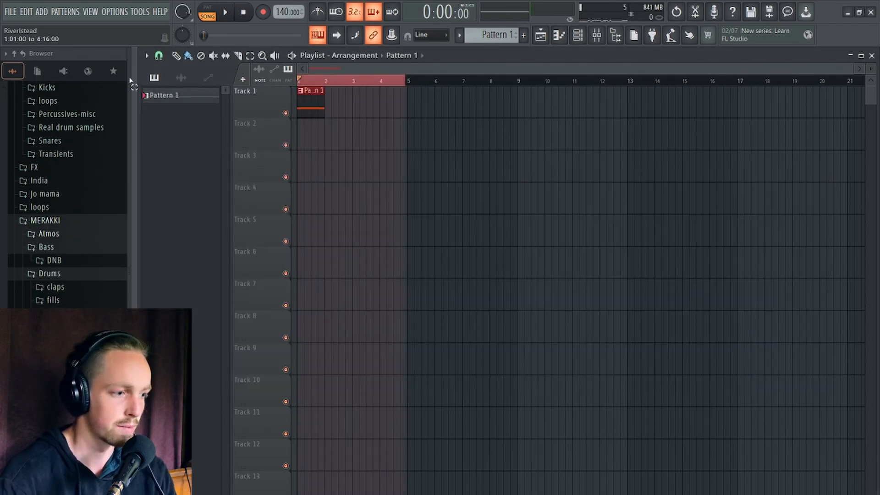
pyautogui.press('space')
pyautogui.click(596, 35)
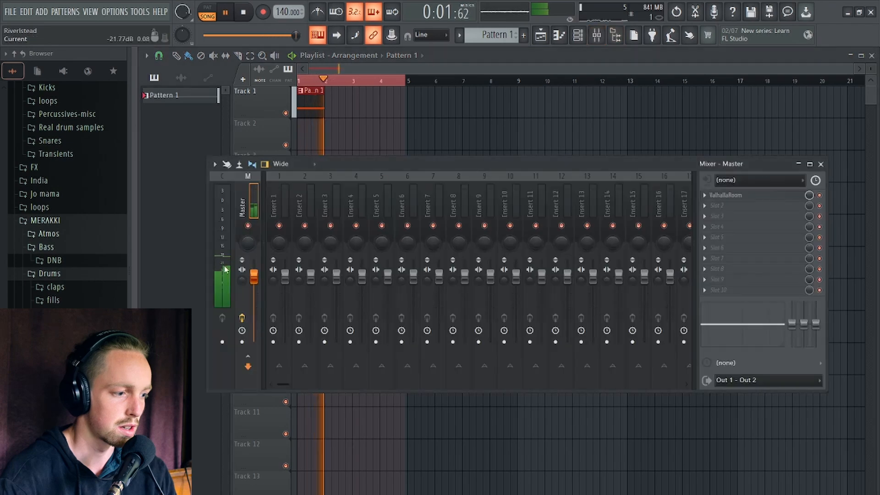
pyautogui.press('space')
# Set ValhallaRoom's decay to 4.16 s and its mix to 88%, and play the pattern through the reverb.
pyautogui.click(742, 196)
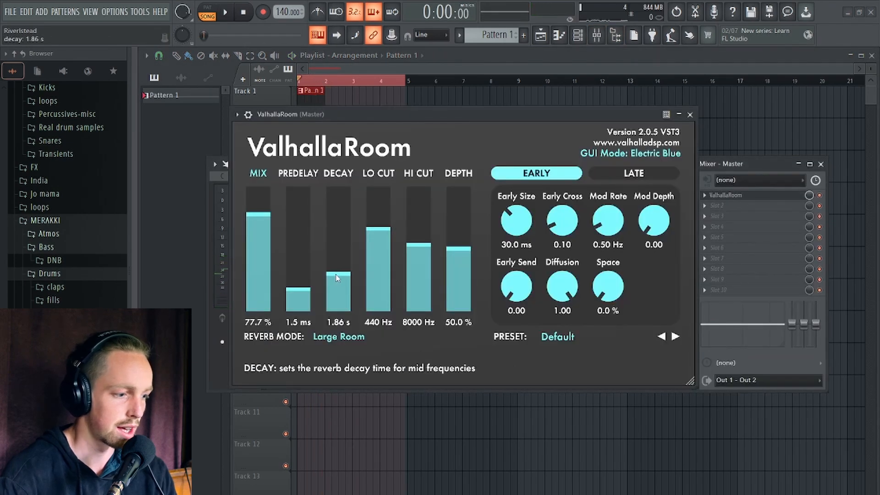
pyautogui.moveTo(337, 265); pyautogui.dragTo(336, 264)
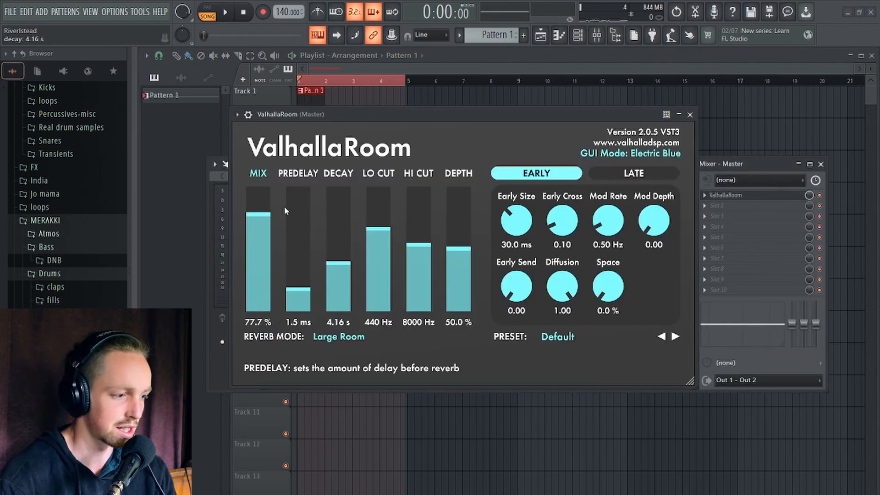
pyautogui.moveTo(262, 206); pyautogui.dragTo(262, 205)
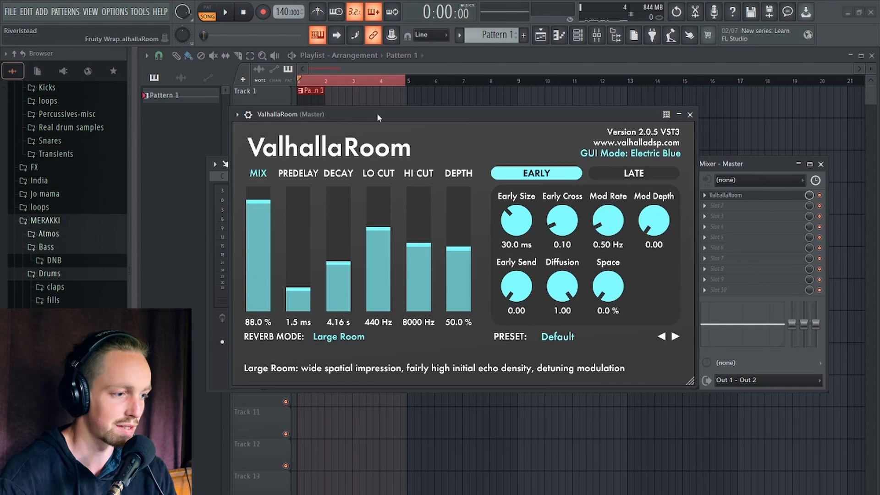
pyautogui.press('space')
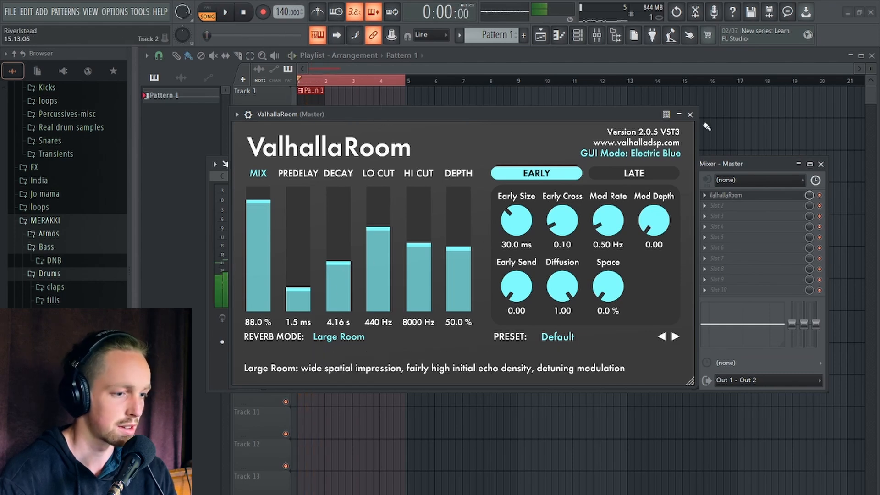
# Reopen Serum 2, lengthen Env 4's attack to about 480 ms, and assign Env 4 to modulate oscillator A's level.
pyautogui.click(690, 115)
pyautogui.press('F6')
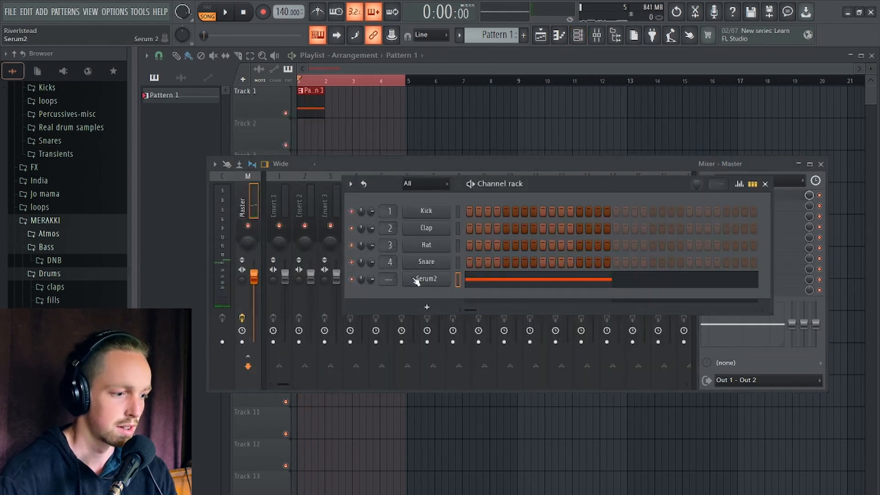
pyautogui.click(417, 279)
pyautogui.moveTo(241, 262); pyautogui.dragTo(280, 253)
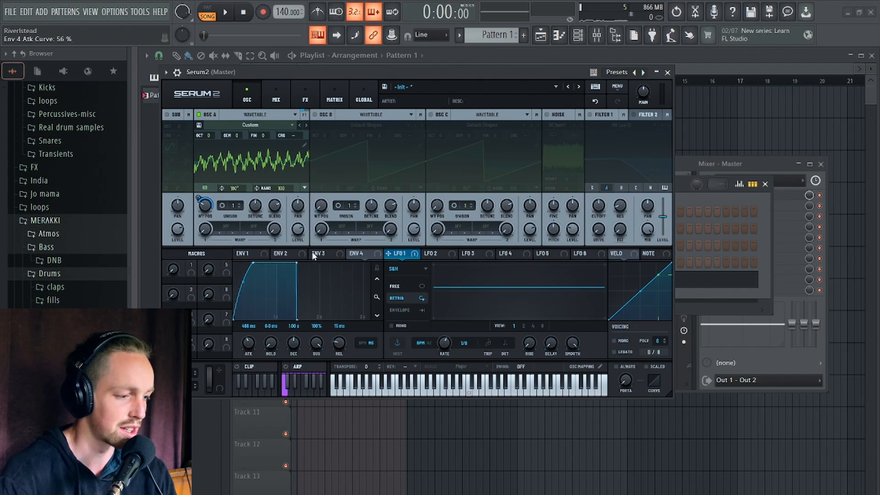
pyautogui.moveTo(297, 232); pyautogui.dragTo(292, 199)
pyautogui.press('space')
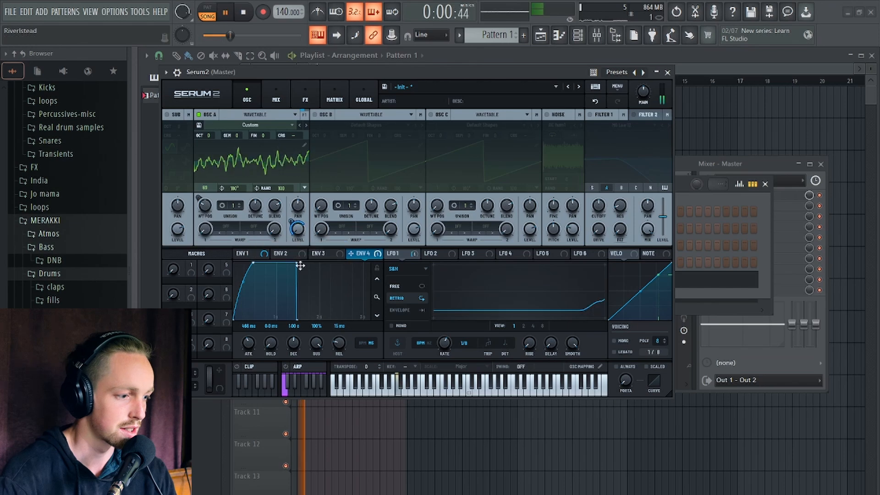
# Set Env 4's release to 399 ms and its attack to 384 ms while auditioning the note.
pyautogui.press('space')
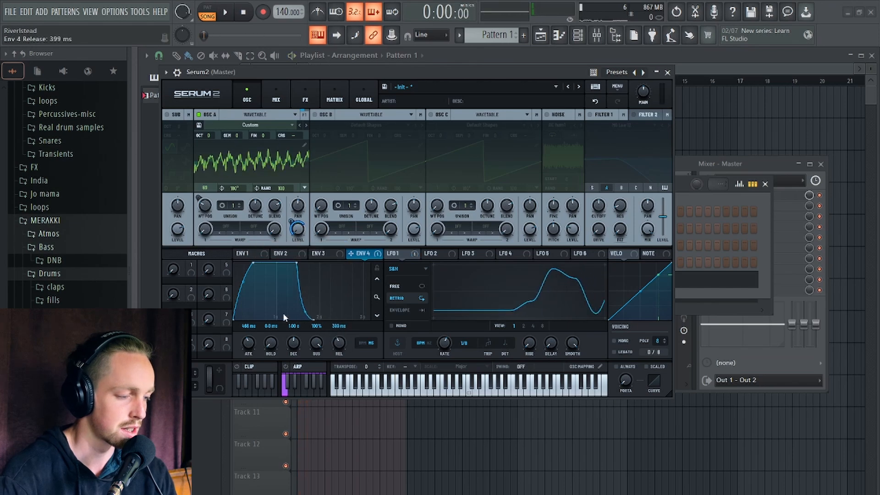
pyautogui.moveTo(252, 344); pyautogui.dragTo(251, 334)
pyautogui.press('space')
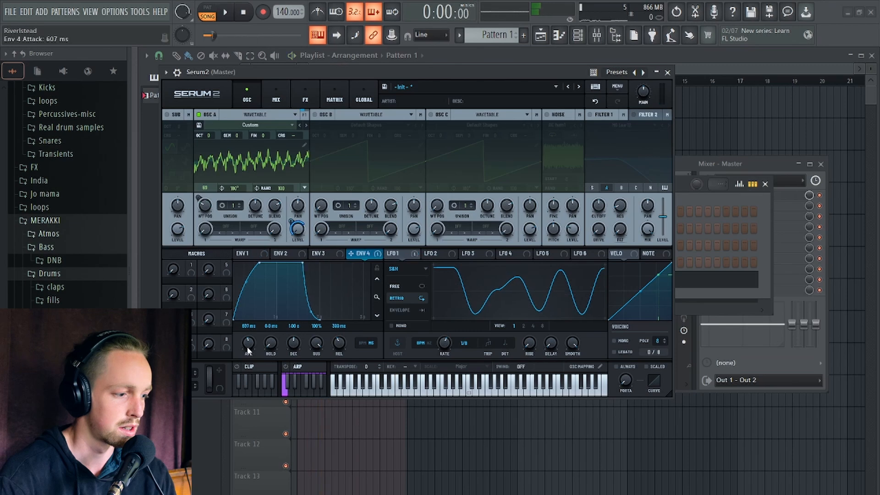
pyautogui.moveTo(247, 346); pyautogui.dragTo(269, 354)
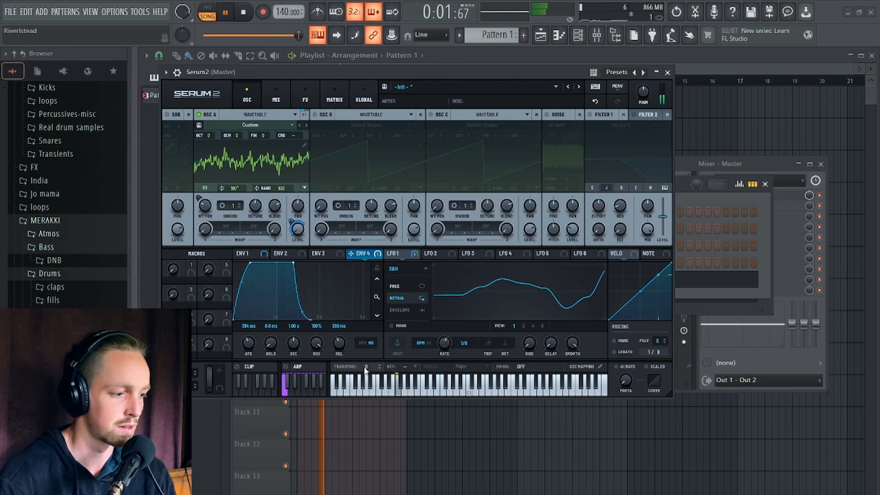
# Audition oscillator A with its octave set to -1, and return the octave to 0.
pyautogui.press('space')
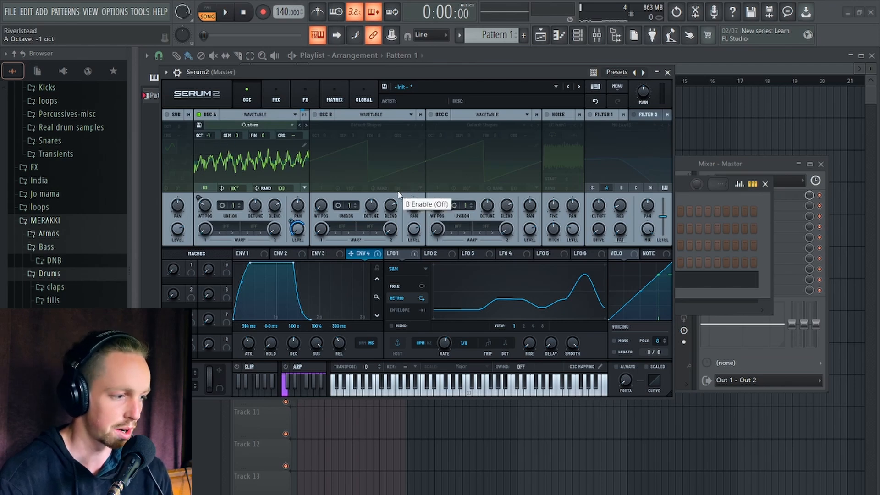
pyautogui.press('space')
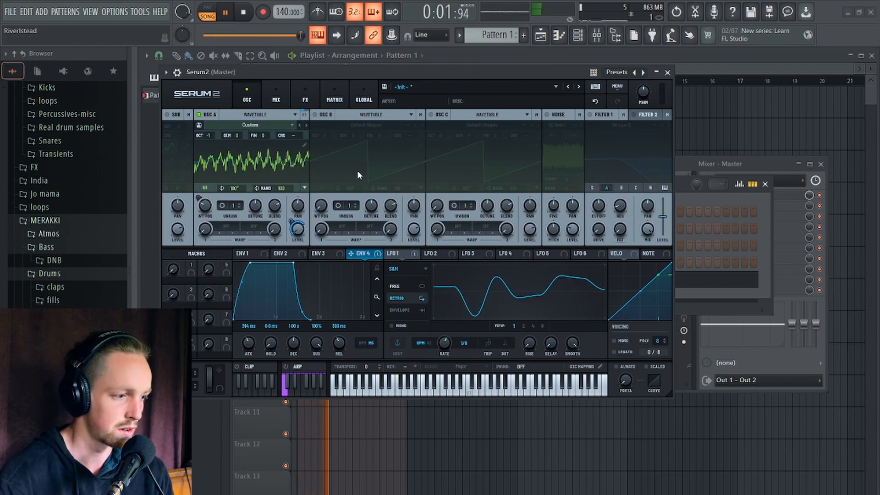
pyautogui.press('space')
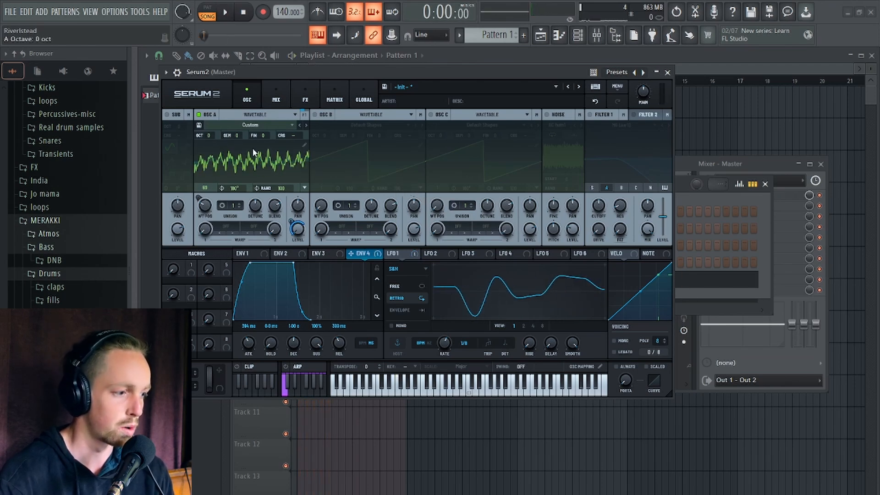
# Enable Filter 1 with the Band 24 type, set its resonance to 42%, and raise its cutoff to about 1387 Hz.
pyautogui.click(590, 115)
pyautogui.click(627, 126)
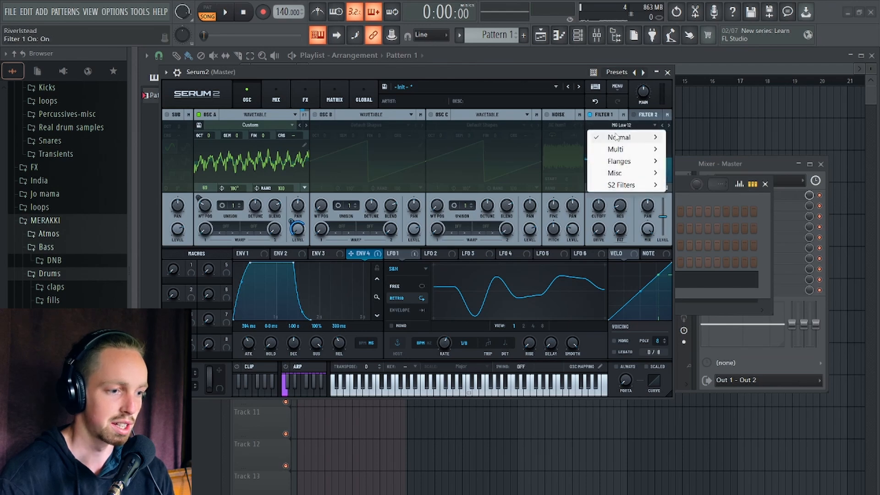
pyautogui.moveTo(635, 139)
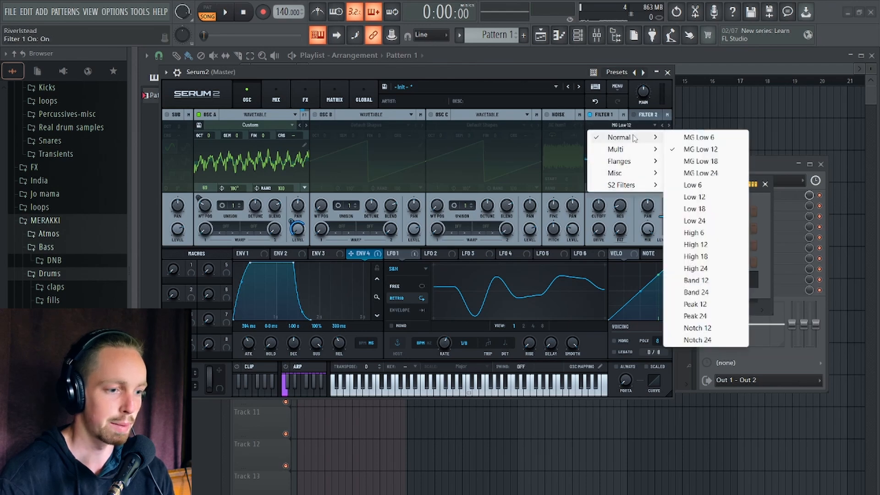
pyautogui.click(702, 293)
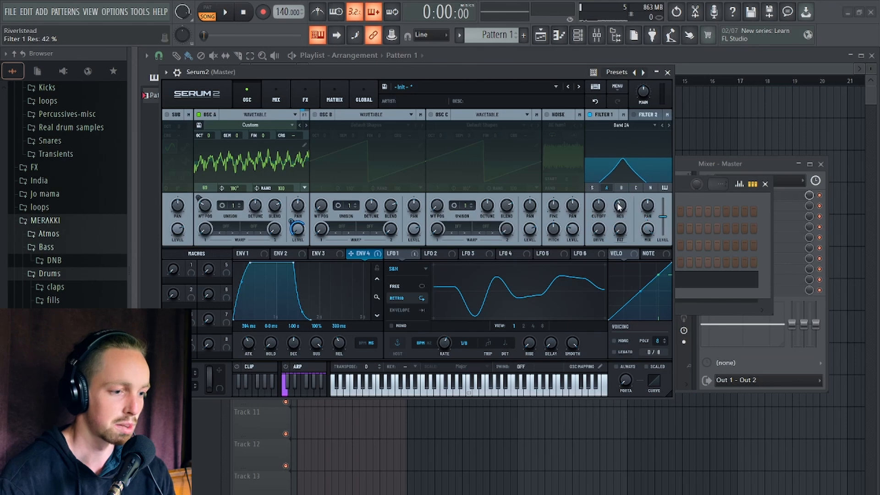
pyautogui.moveTo(601, 215); pyautogui.dragTo(601, 207)
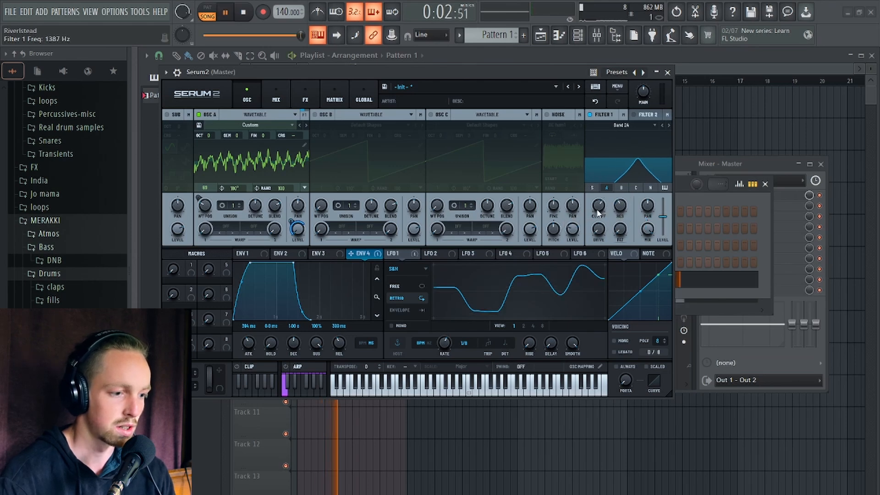
# Assign LFO 1 to Filter 1's cutoff at -30%, set the cutoff to 2083 Hz, and audition the filter movement.
pyautogui.click(407, 255)
pyautogui.moveTo(407, 255); pyautogui.dragTo(600, 208)
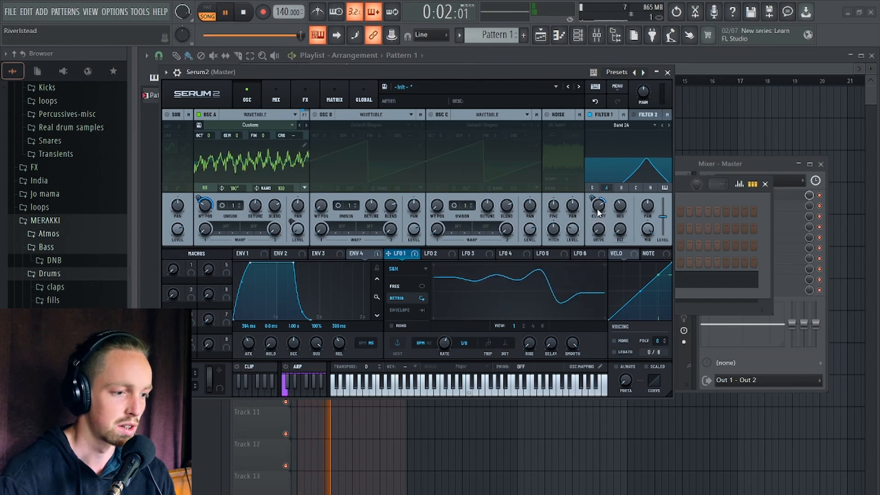
pyautogui.press('space')
pyautogui.moveTo(597, 206); pyautogui.dragTo(599, 209)
pyautogui.press('space')
pyautogui.press('space')
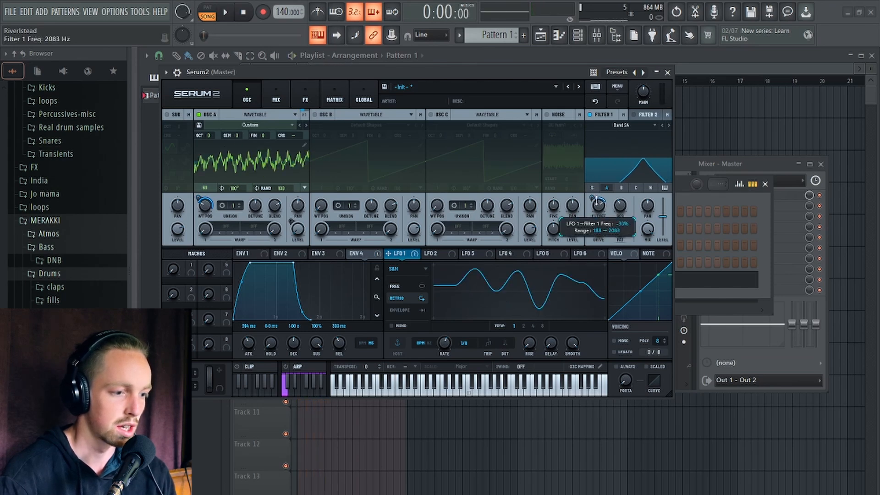
pyautogui.press('space')
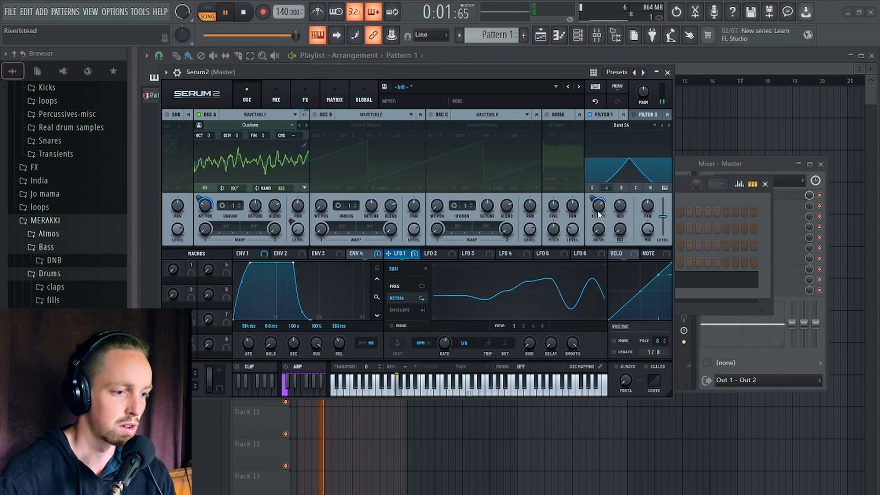
pyautogui.press('space')
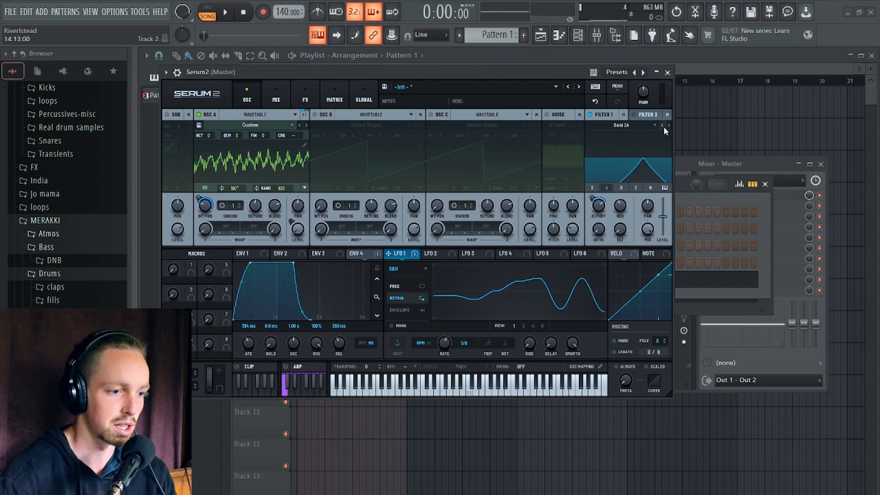
# Change Filter 1's type to Band 12, set its cutoff to 3247 Hz, and audition the filtered note.
pyautogui.click(662, 126)
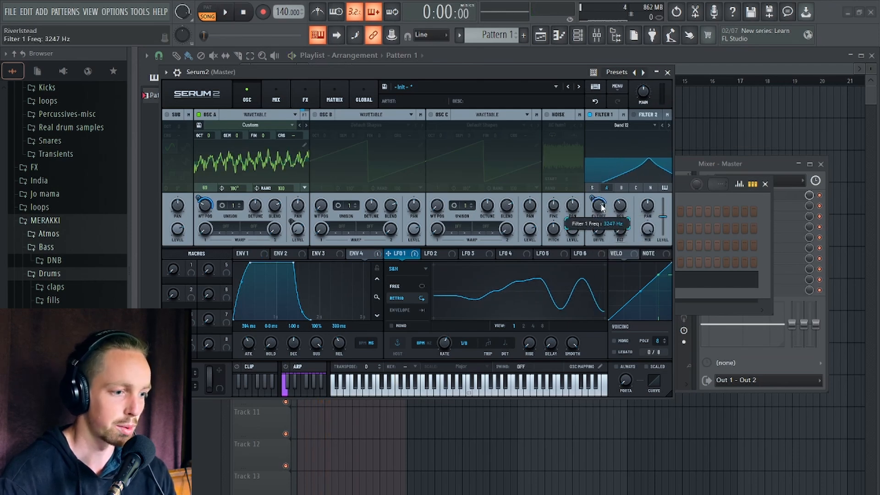
pyautogui.press('space')
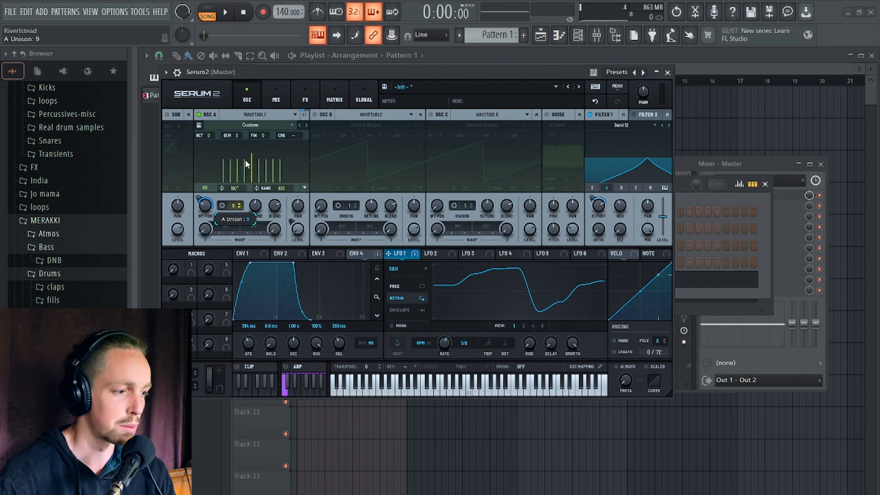
# Audition oscillator A with 16 and 14 unison voices, and set its unison to 9.
pyautogui.press('space')
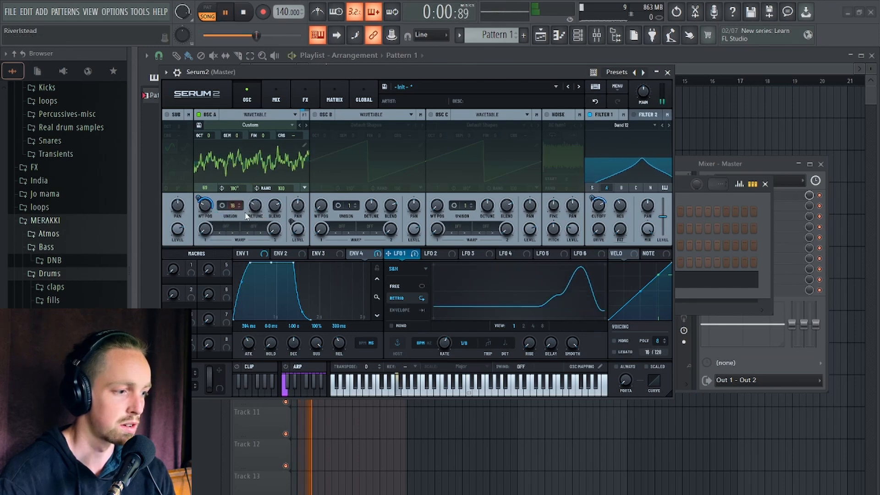
pyautogui.moveTo(235, 204); pyautogui.dragTo(258, 204)
pyautogui.press('space')
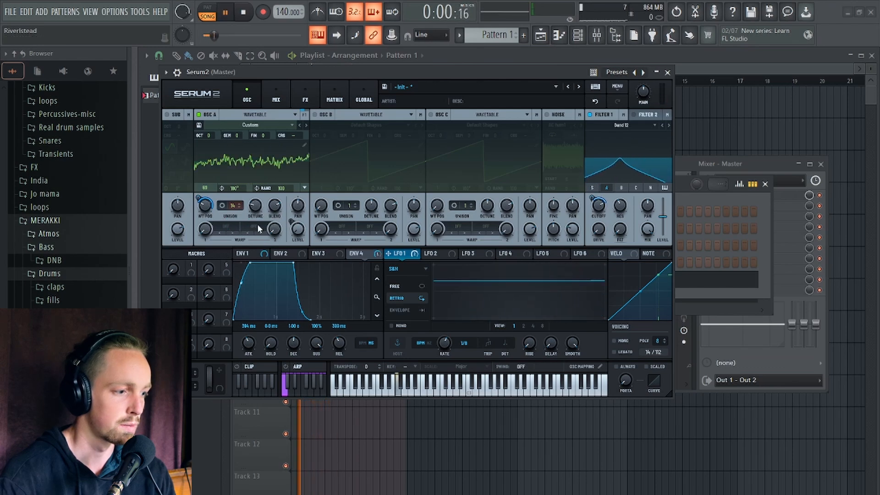
pyautogui.moveTo(233, 209); pyautogui.dragTo(257, 210)
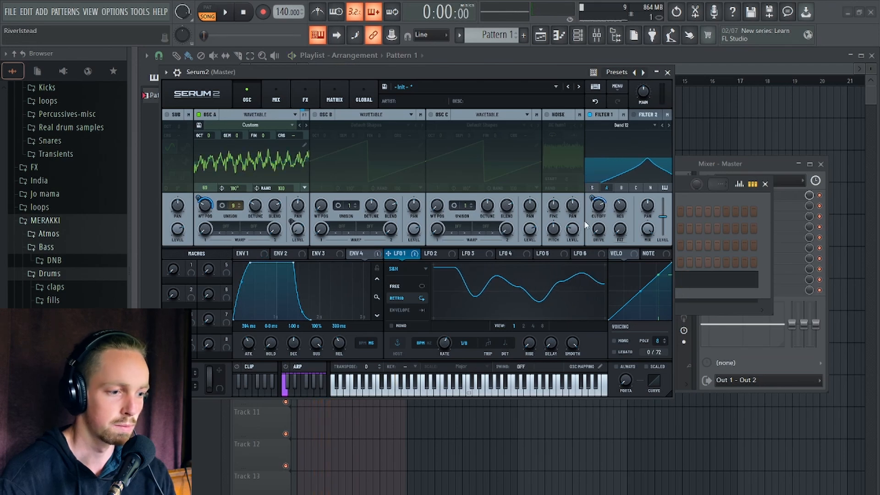
pyautogui.moveTo(603, 216)
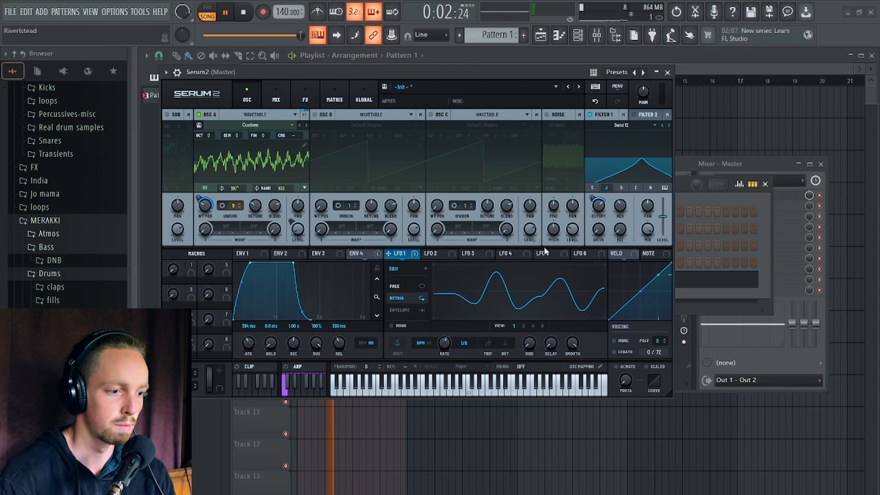
pyautogui.press('space')
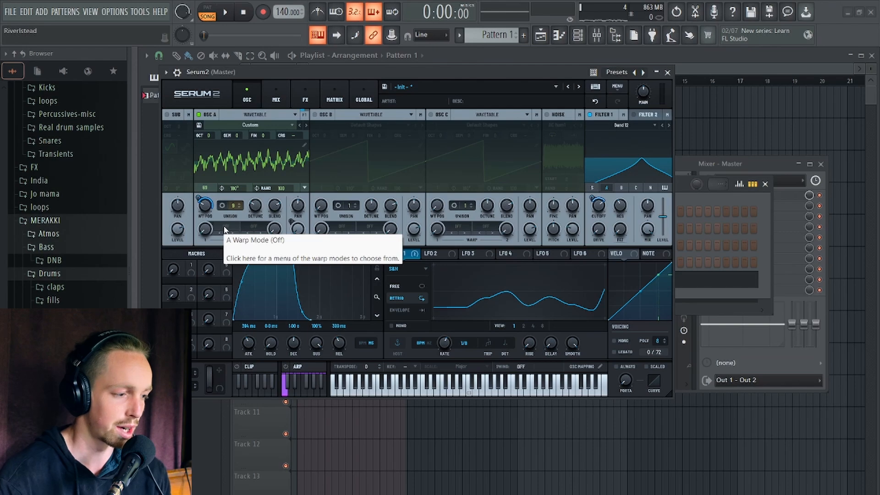
# Set oscillator A's first warp mode to the Sine Fold distortion with an amount of 5%, and audition it.
pyautogui.moveTo(327, 74); pyautogui.dragTo(352, 76)
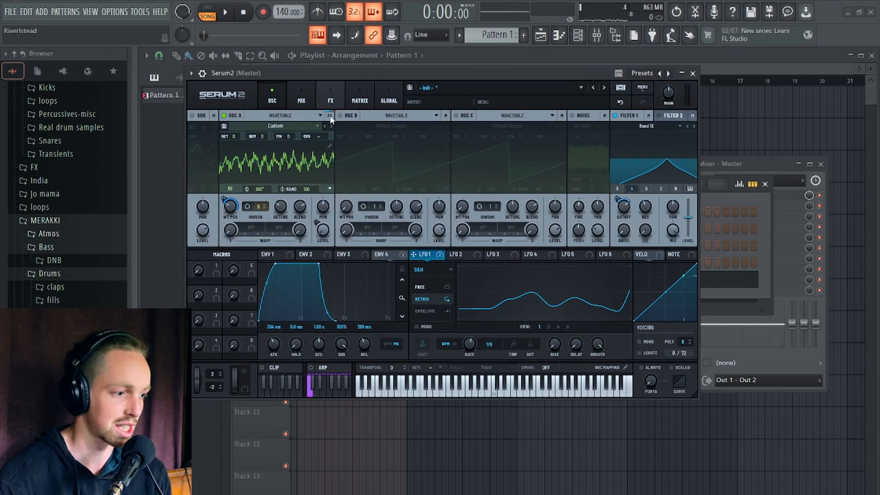
pyautogui.click(255, 226)
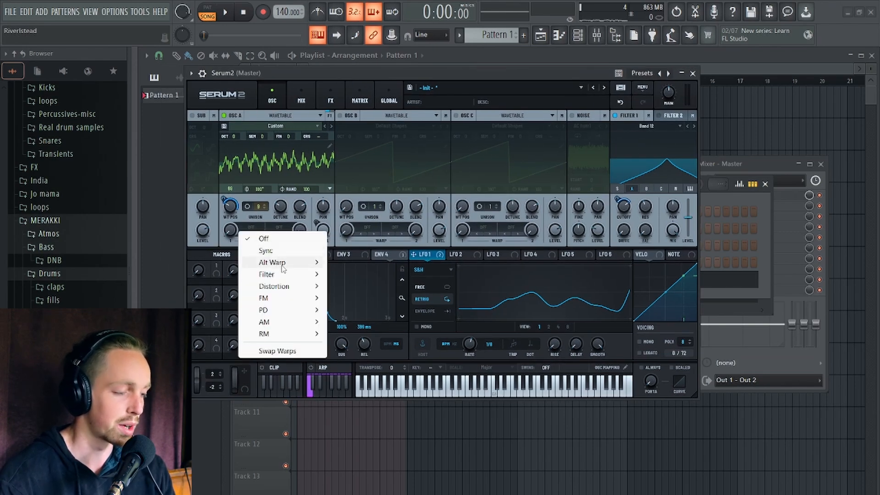
pyautogui.moveTo(282, 273)
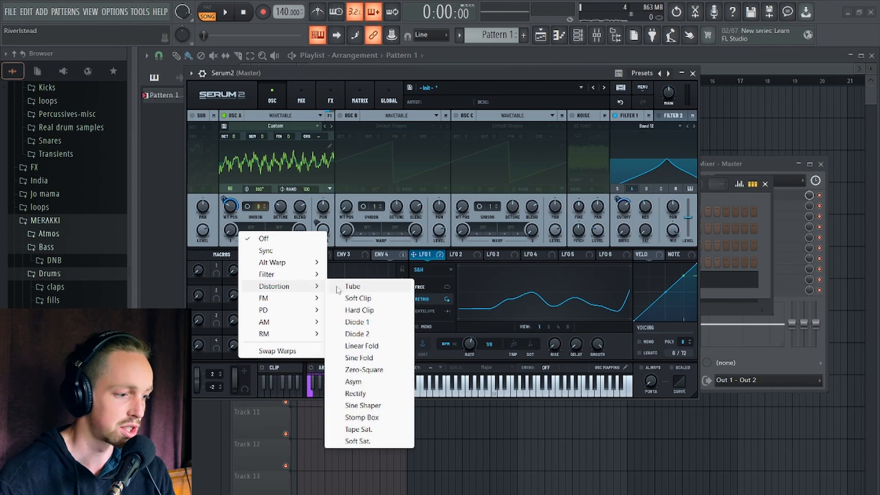
pyautogui.click(359, 358)
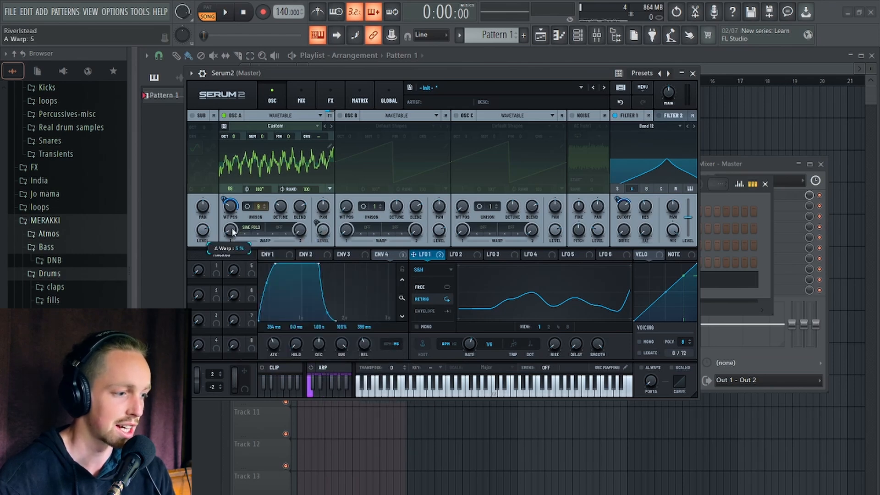
pyautogui.press('space')
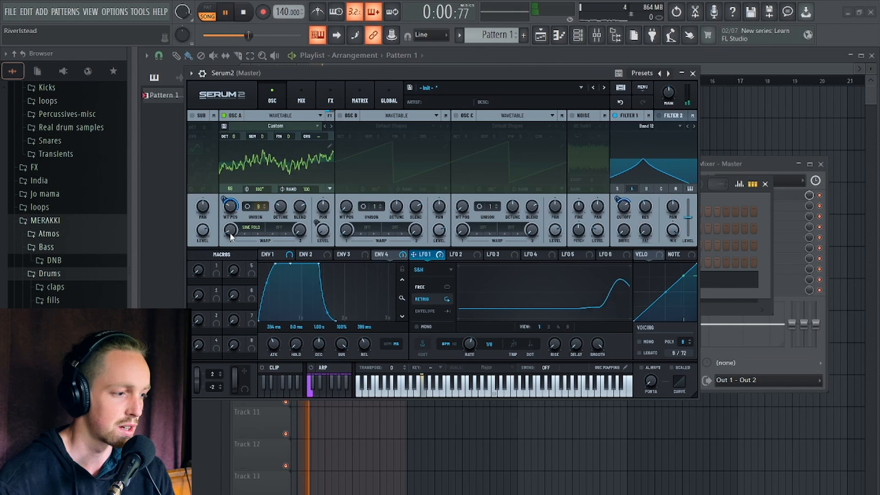
pyautogui.press('space')
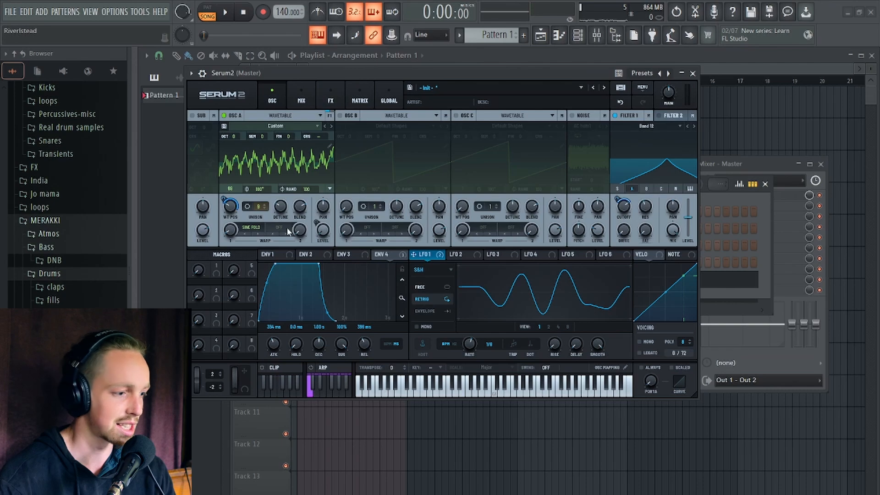
# Enable oscillator B, clear its first wavetable frame's harmonics, and draw in only harmonic bin 1 to make a sine wave.
pyautogui.click(341, 116)
pyautogui.click(446, 146)
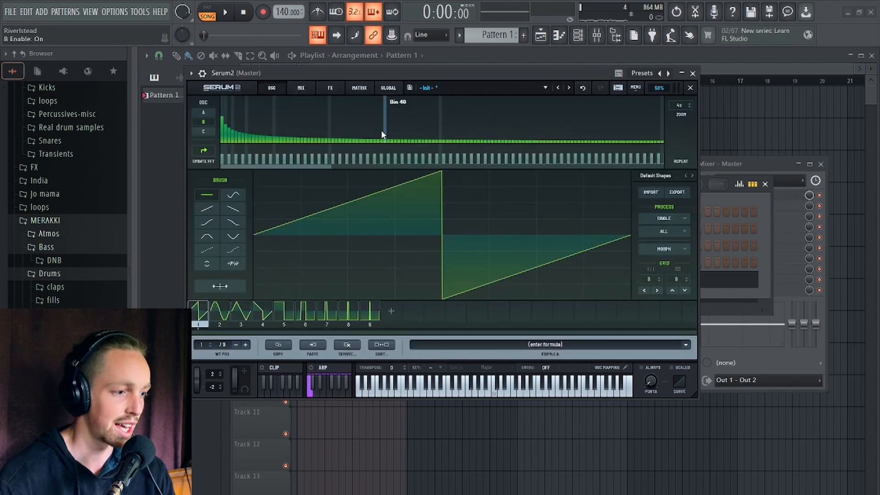
pyautogui.rightClick(324, 122)
pyautogui.click(327, 145)
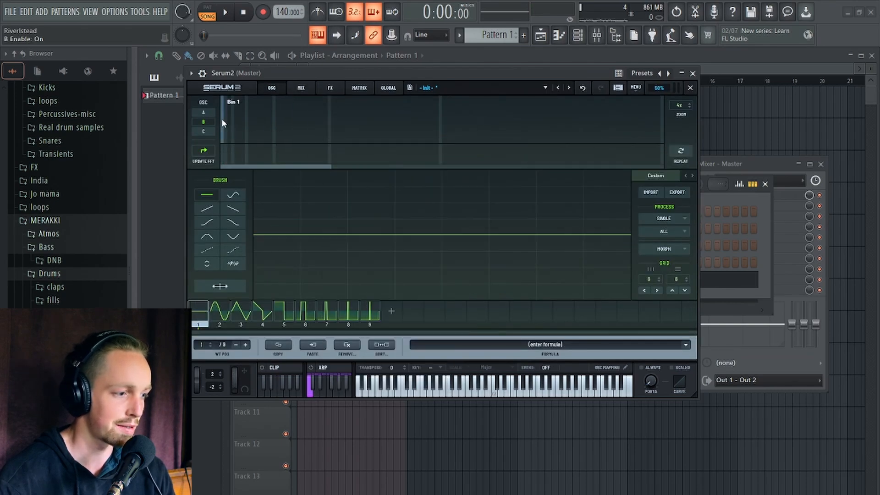
pyautogui.moveTo(222, 118); pyautogui.dragTo(194, 58)
pyautogui.click(691, 87)
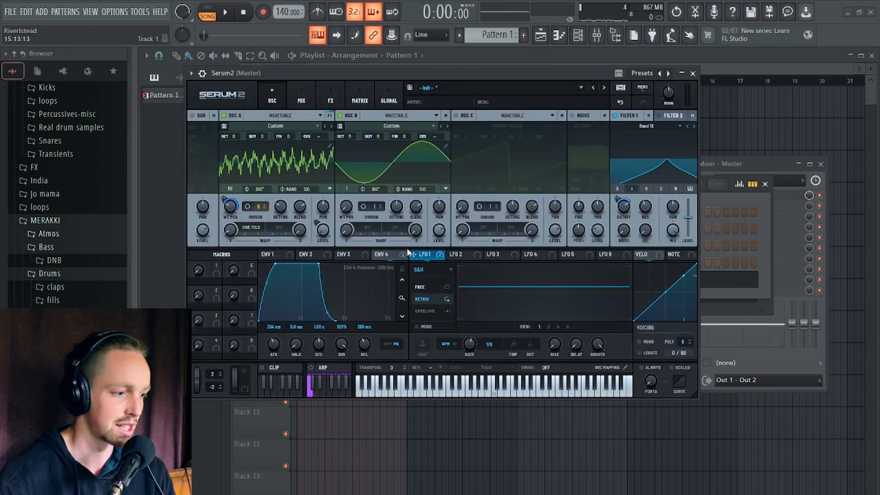
# Set oscillator A's second warp mode to PD (B) at 15%, turn down oscillator B's level, and audition the sound.
pyautogui.click(281, 227)
pyautogui.moveTo(310, 312)
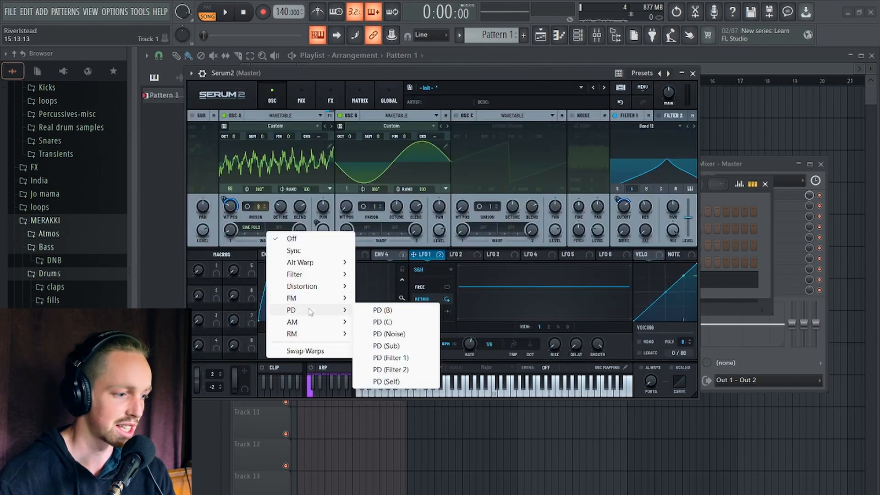
pyautogui.click(402, 314)
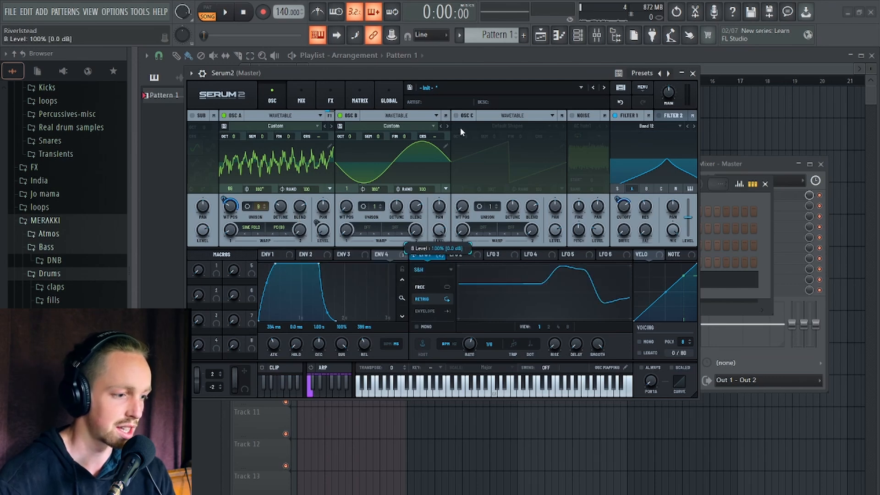
pyautogui.moveTo(439, 230); pyautogui.dragTo(466, 428)
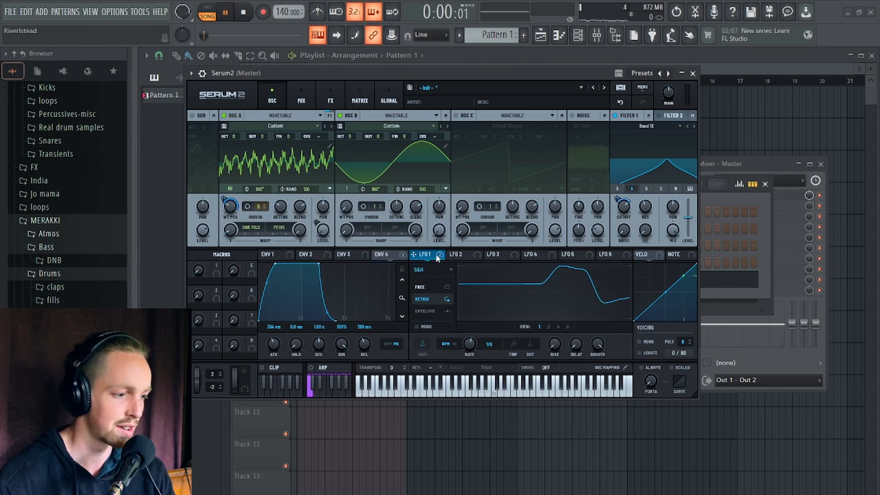
pyautogui.press('space')
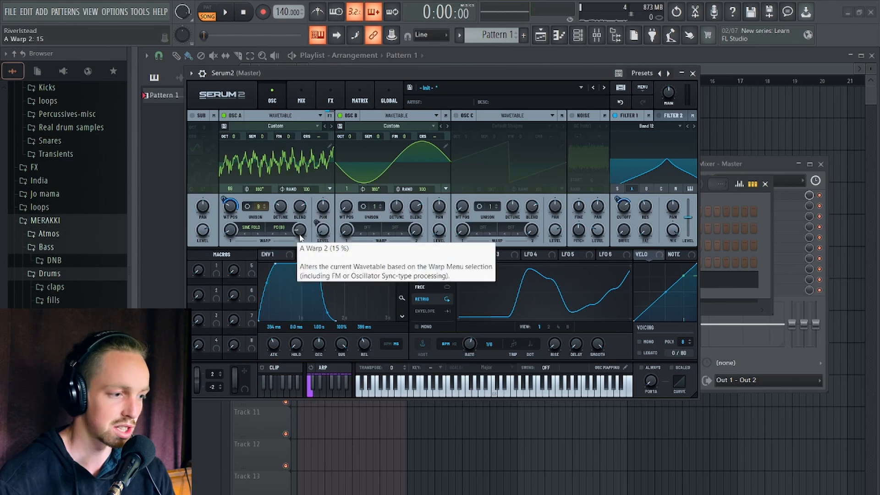
pyautogui.press('space')
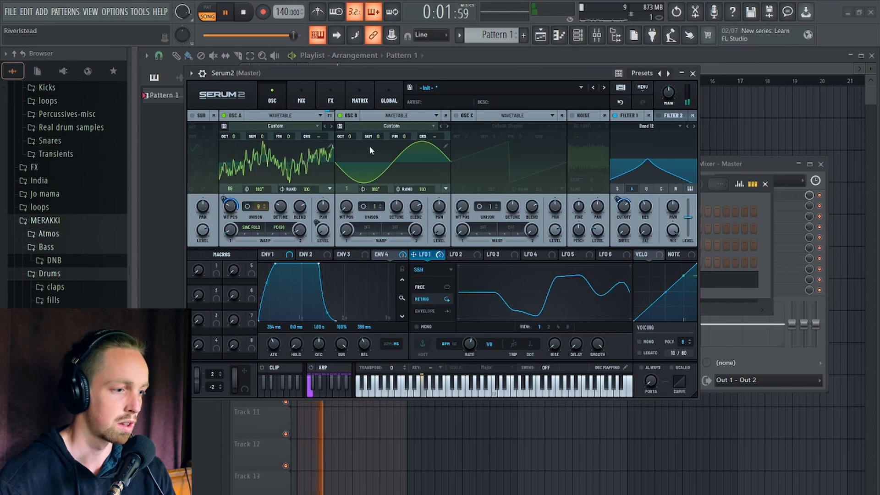
# Set oscillator B's octave to +2 and audition its effect on the phase distortion.
pyautogui.moveTo(348, 137); pyautogui.dragTo(350, 127)
pyautogui.press('space')
pyautogui.press('space')
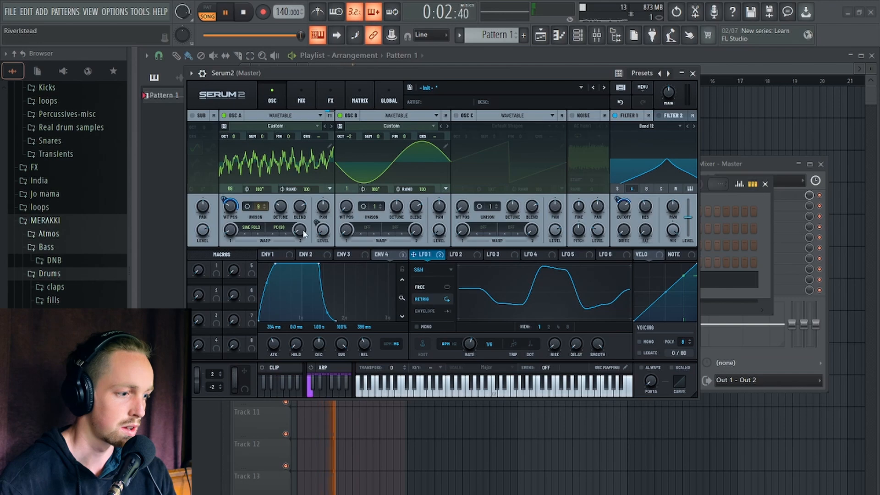
pyautogui.press('space')
# Set oscillator B's semitones to +7 and audition the resulting phase distortion on oscillator A.
pyautogui.moveTo(383, 136); pyautogui.dragTo(389, 124)
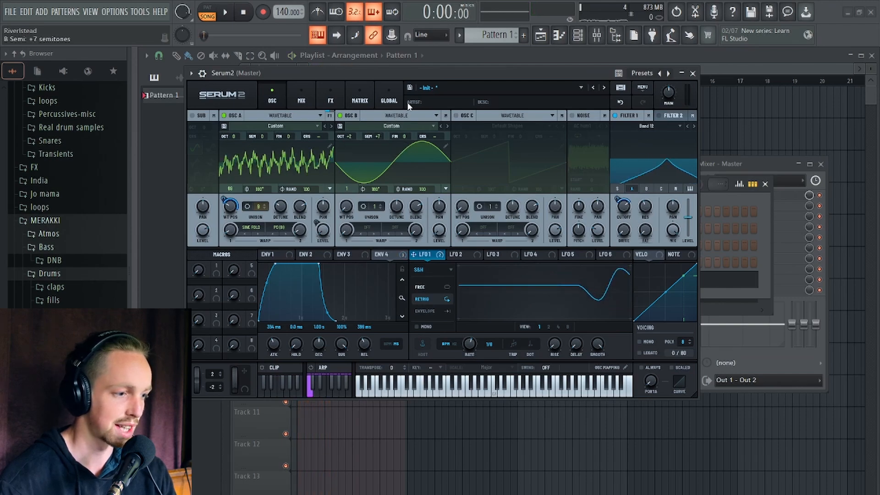
pyautogui.moveTo(408, 74); pyautogui.dragTo(430, 80)
pyautogui.press('space')
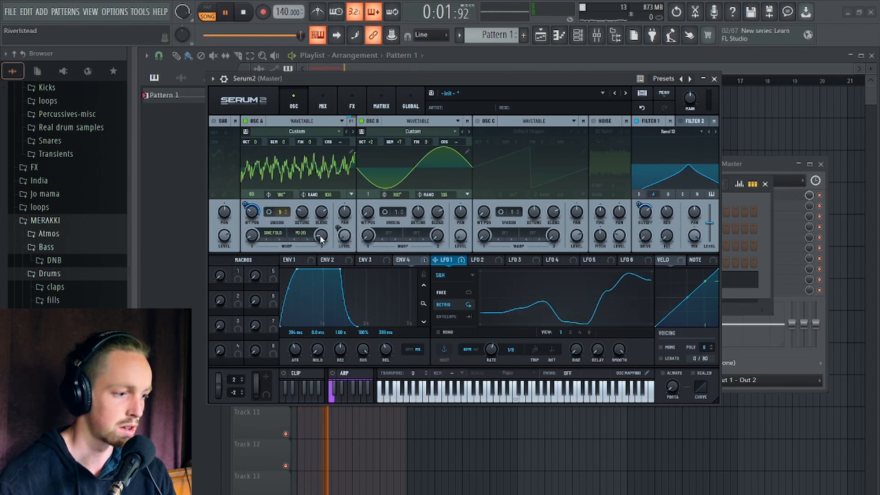
pyautogui.press('space')
pyautogui.moveTo(320, 236)
pyautogui.press('space')
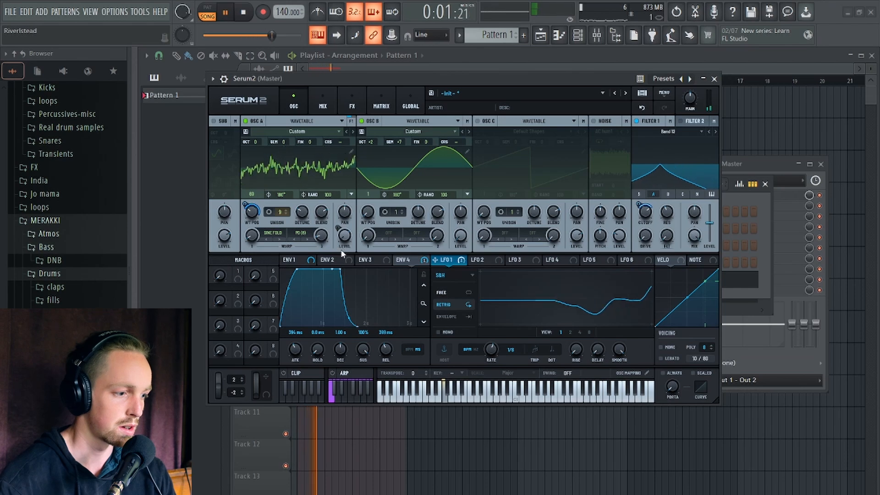
pyautogui.press('space')
# Set LFO 4 to Chaos: Lorenz, assign it to oscillator A's second warp amount at -18%, and audition it.
pyautogui.click(557, 260)
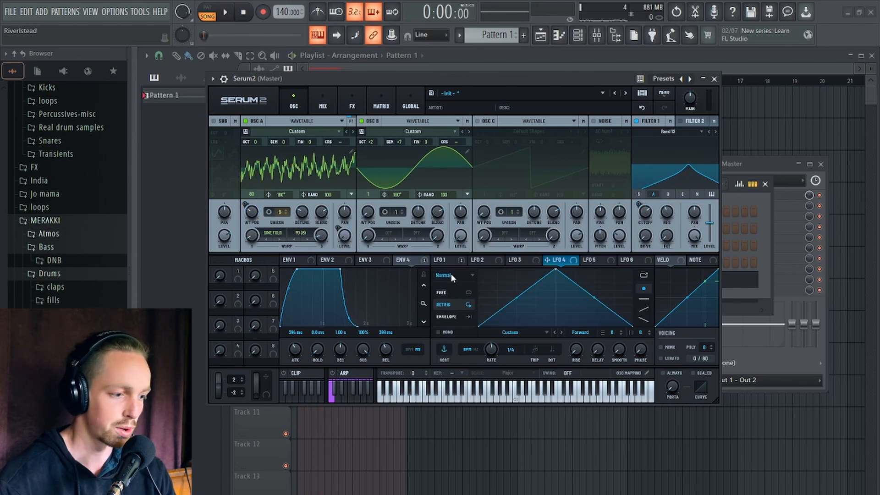
pyautogui.click(451, 275)
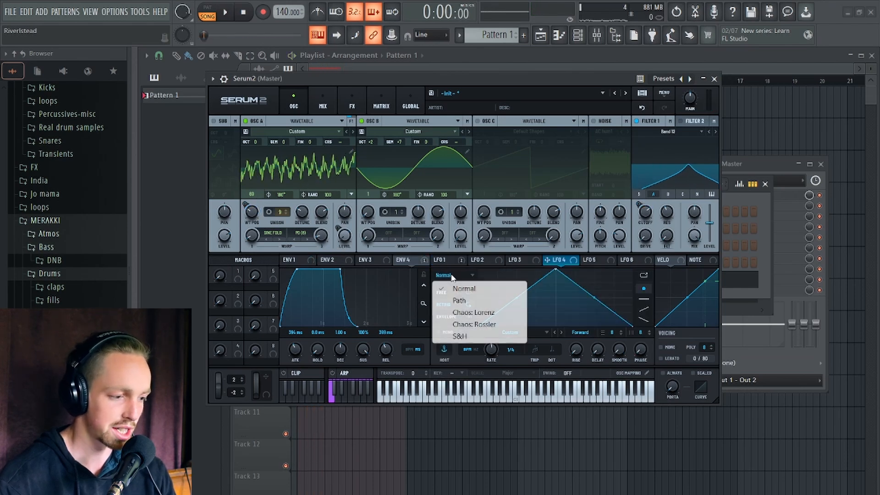
pyautogui.click(472, 312)
pyautogui.moveTo(553, 260); pyautogui.dragTo(328, 272)
pyautogui.moveTo(337, 301); pyautogui.dragTo(338, 303)
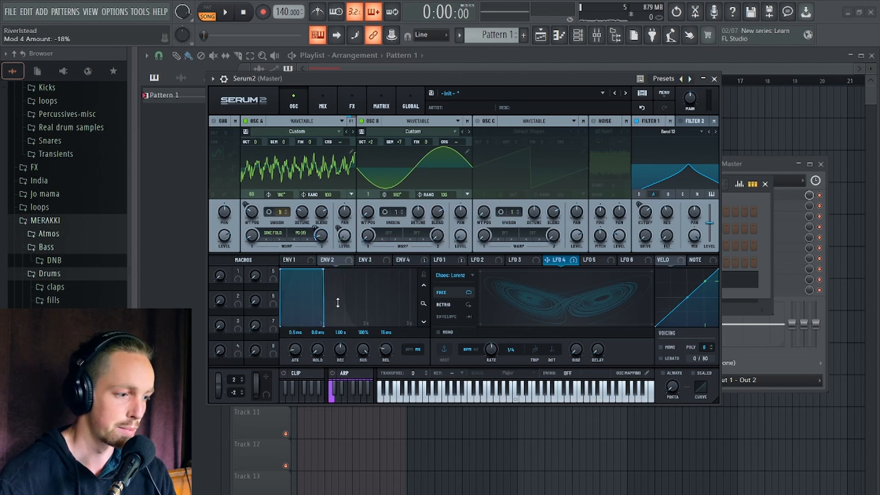
pyautogui.press('space')
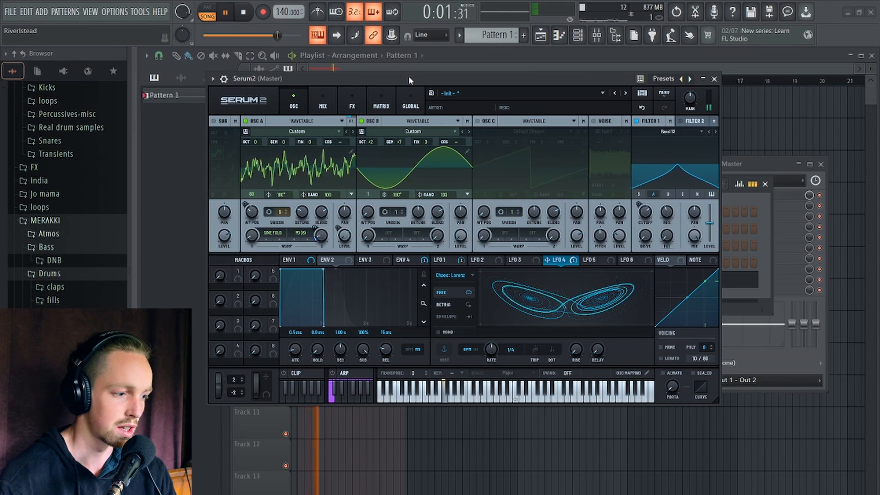
# Set LFO 4's rate to 1/2 and audition the warp modulation.
pyautogui.press('space')
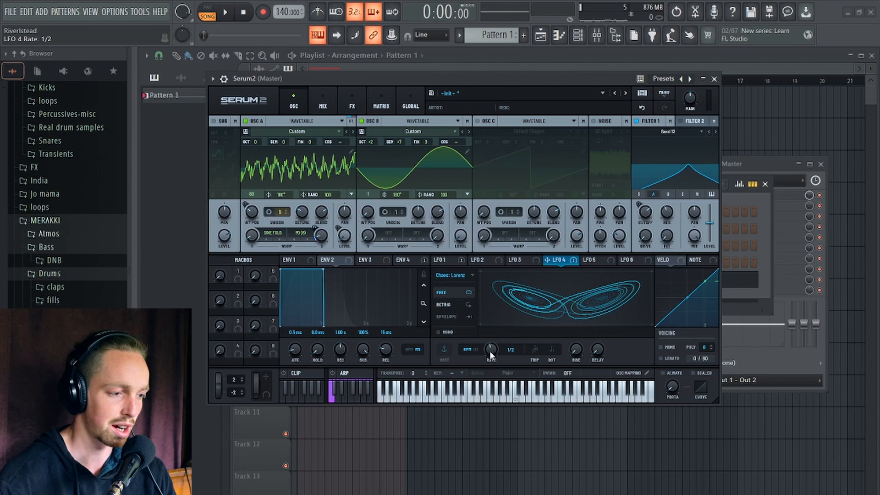
pyautogui.press('space')
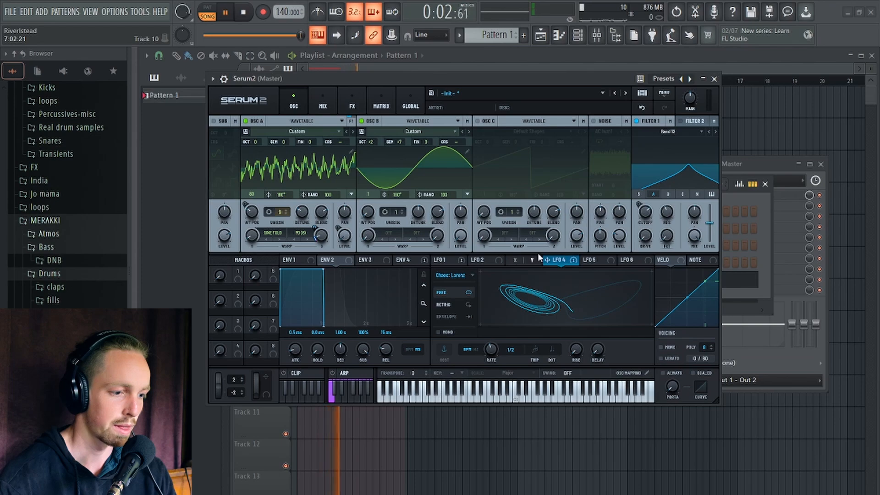
pyautogui.press('space')
# Add a Delay effect to the main FX rack.
pyautogui.moveTo(490, 81); pyautogui.dragTo(498, 60)
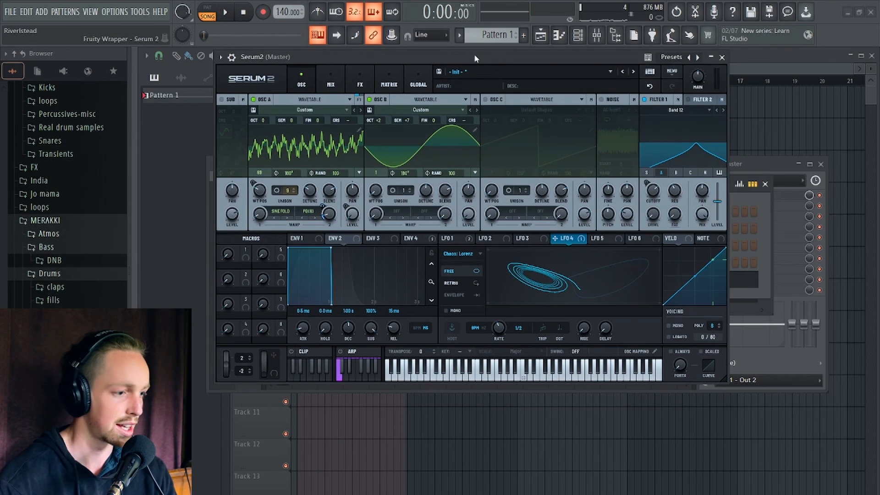
pyautogui.moveTo(445, 55); pyautogui.dragTo(461, 90)
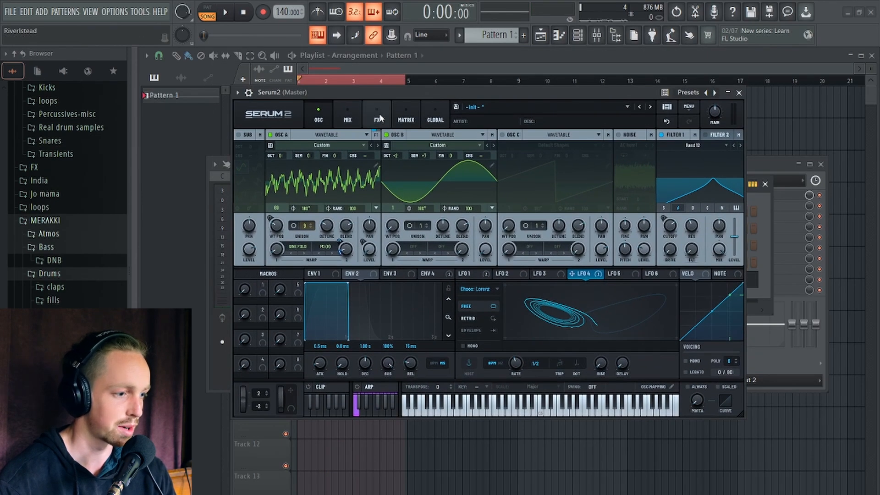
pyautogui.click(378, 118)
pyautogui.moveTo(348, 96); pyautogui.dragTo(338, 80)
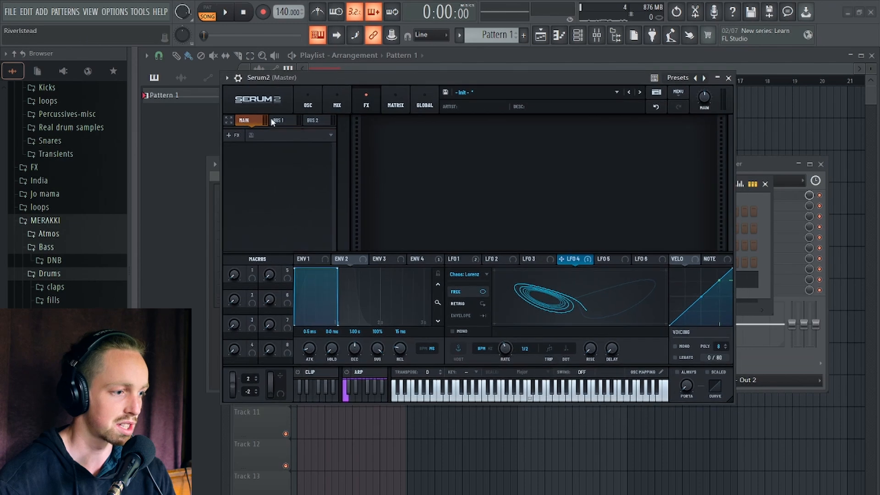
pyautogui.click(234, 136)
pyautogui.click(253, 196)
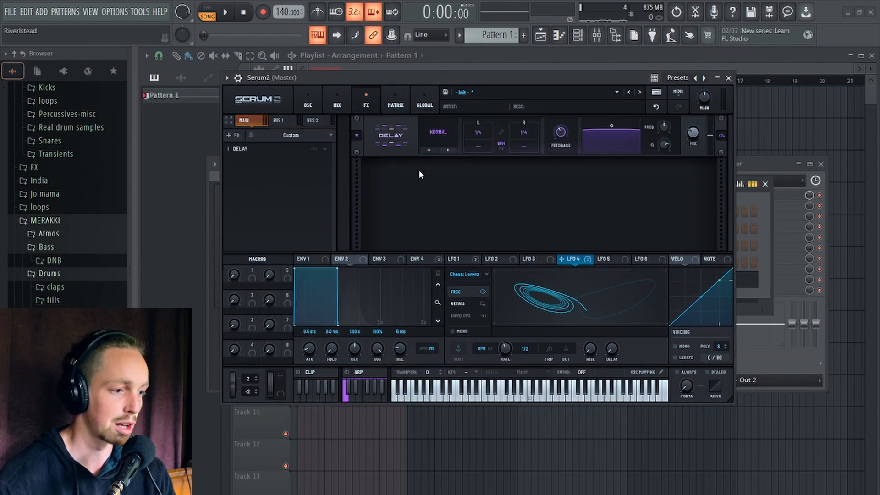
# Set the delay to Ping-Pong with dotted 1/8 times, raise its feedback to 47%, narrow its filter, and audition it.
pyautogui.click(444, 137)
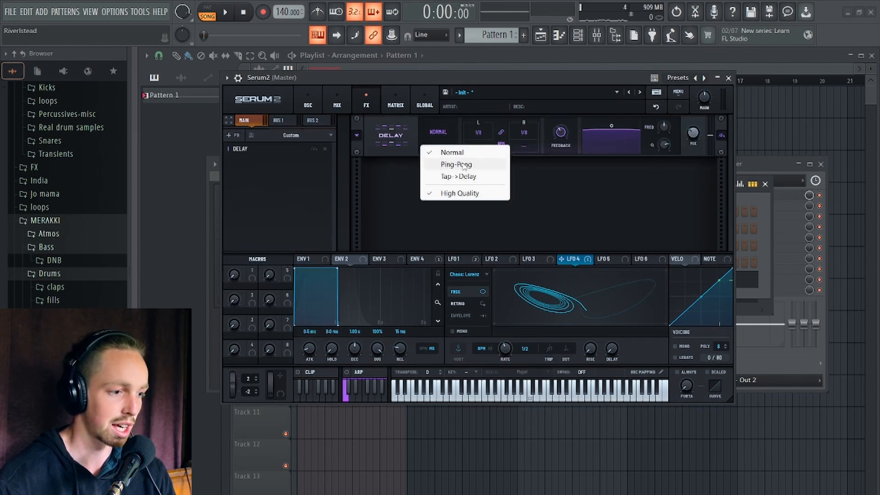
pyautogui.click(479, 164)
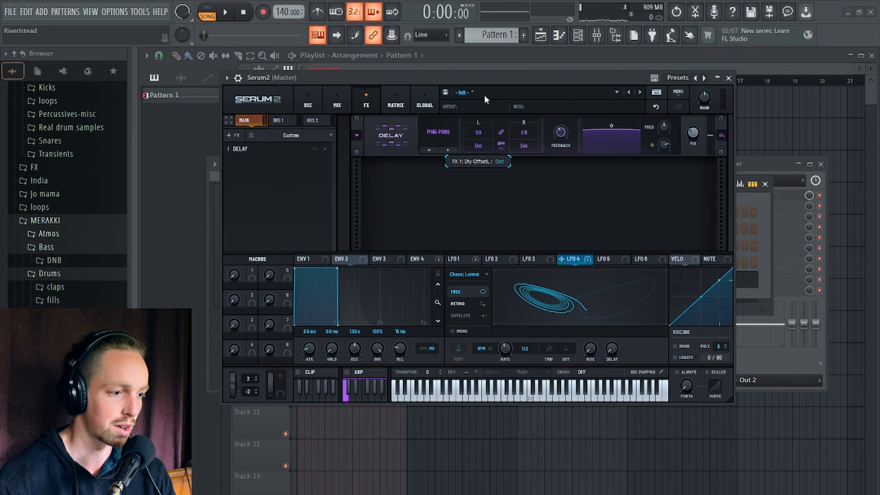
pyautogui.moveTo(611, 125); pyautogui.dragTo(615, 134)
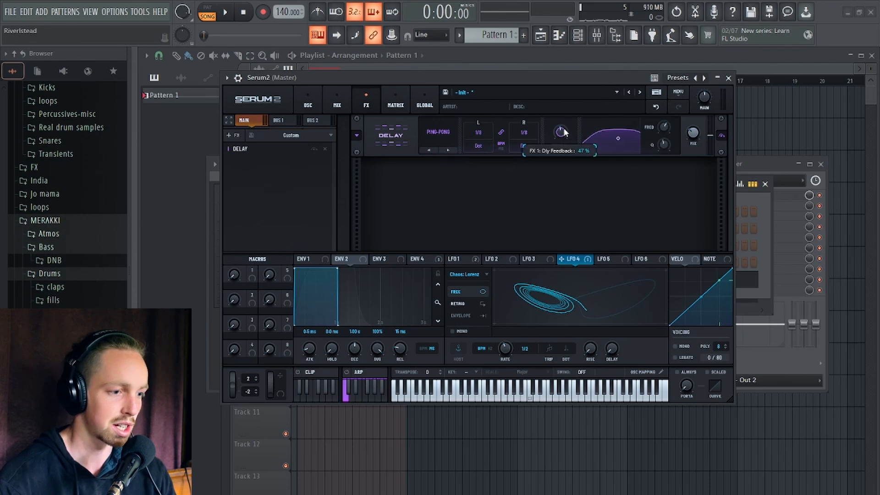
pyautogui.moveTo(585, 79); pyautogui.dragTo(545, 90)
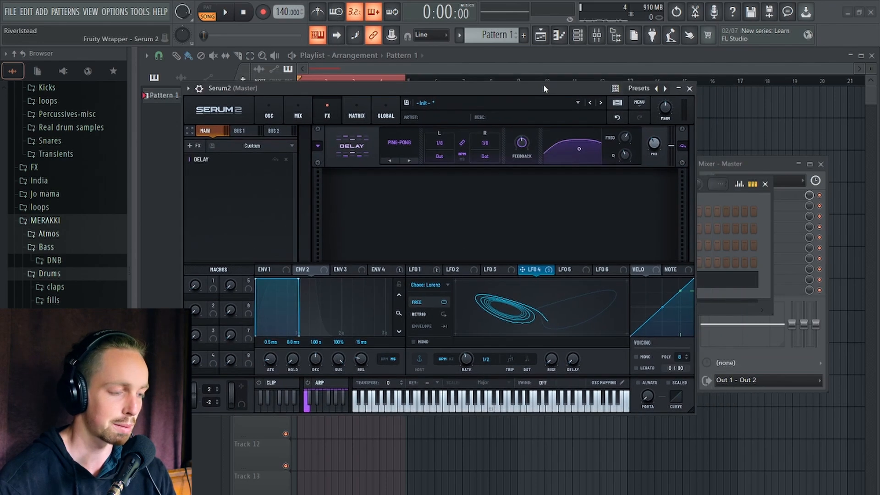
pyautogui.press('space')
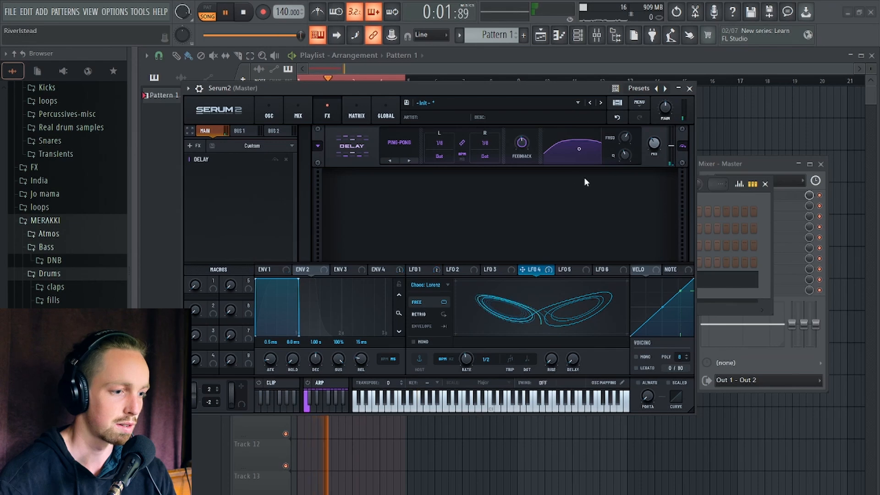
pyautogui.press('space')
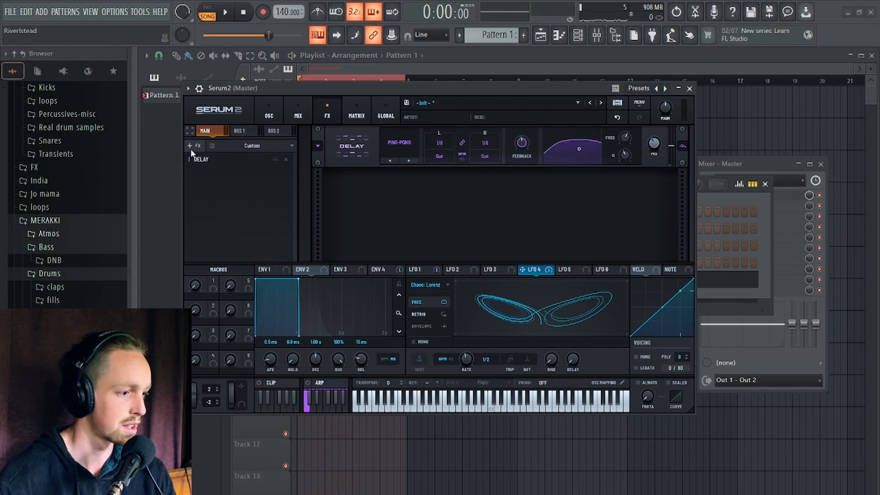
# Add a Phaser after the delay, lower its frequency, and audition it.
pyautogui.click(192, 146)
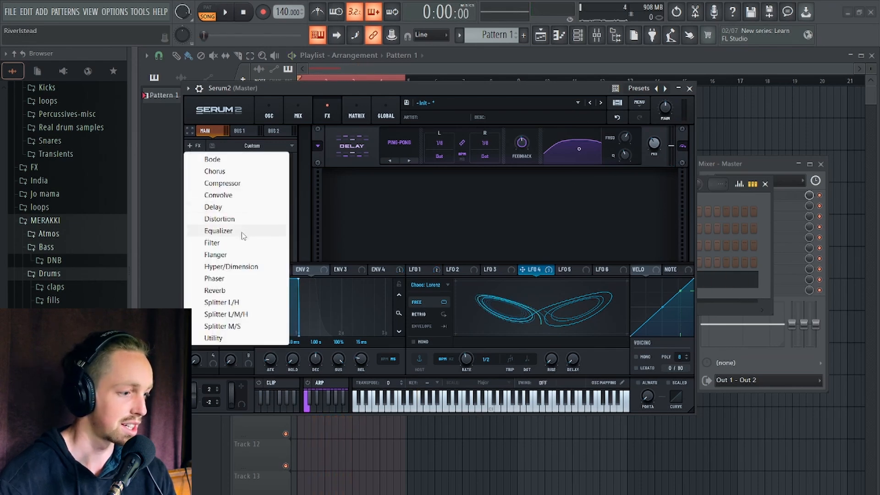
pyautogui.click(244, 279)
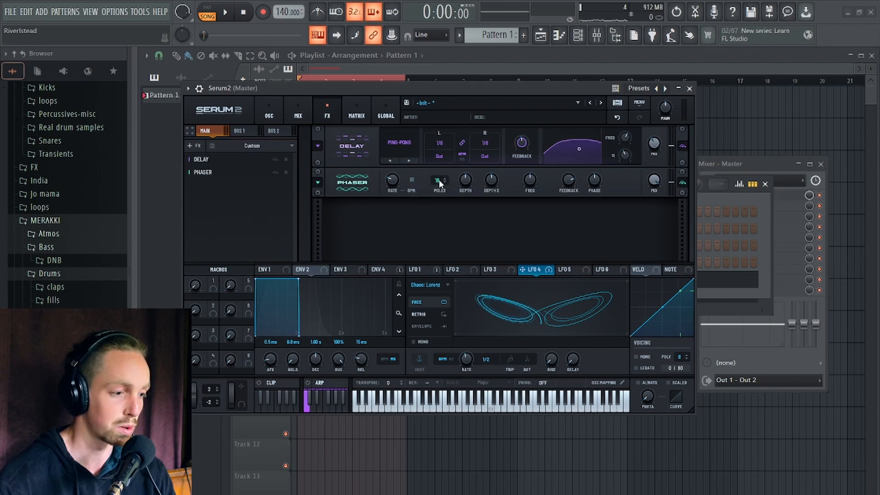
pyautogui.moveTo(441, 90); pyautogui.dragTo(496, 91)
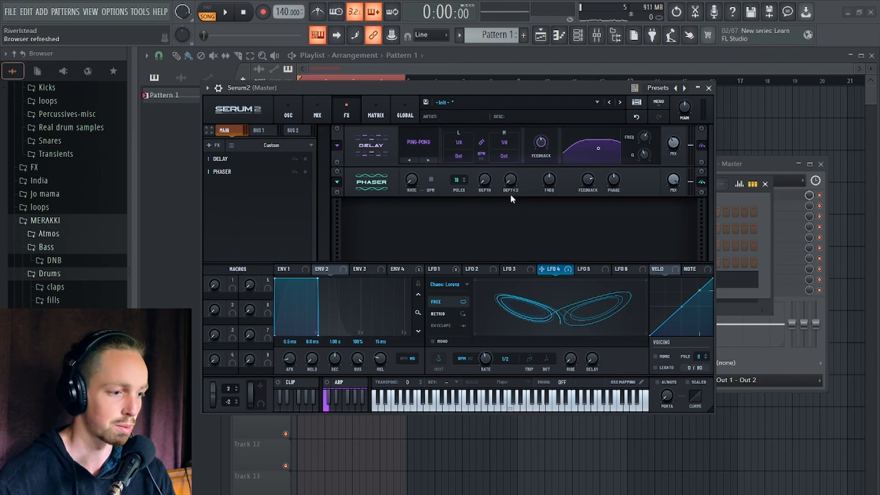
pyautogui.press('space')
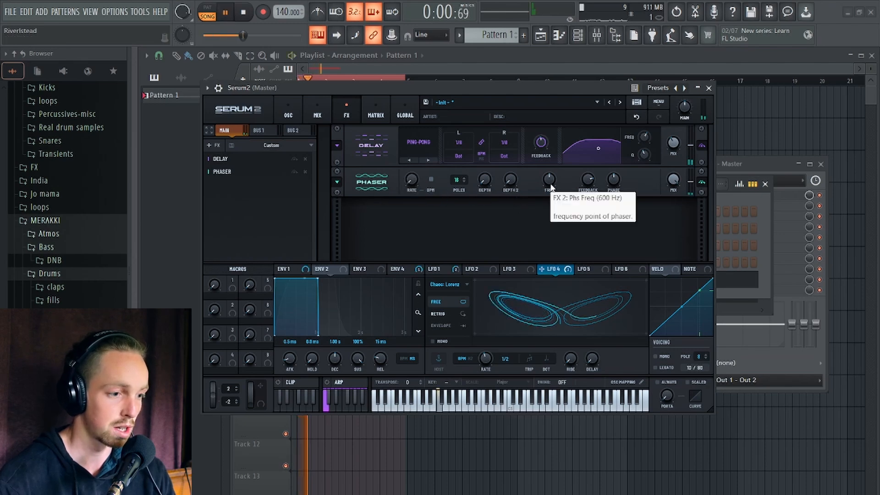
pyautogui.press('space')
pyautogui.moveTo(549, 184); pyautogui.dragTo(548, 195)
pyautogui.press('space')
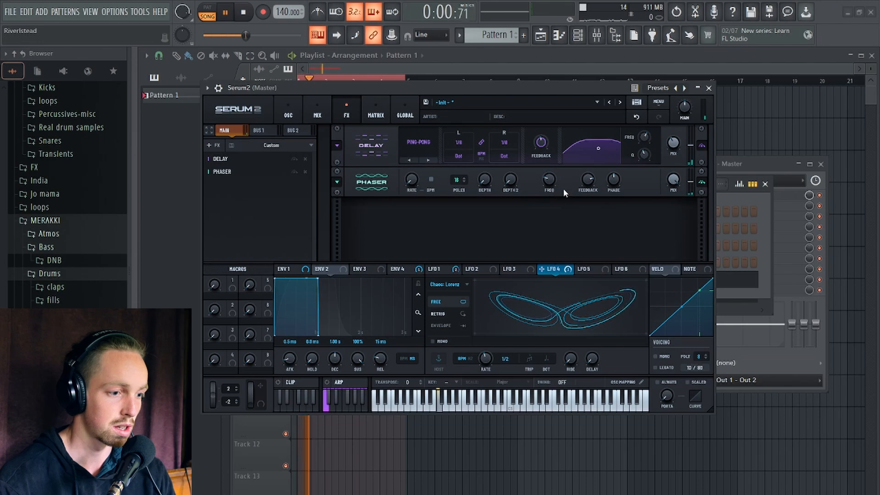
pyautogui.press('space')
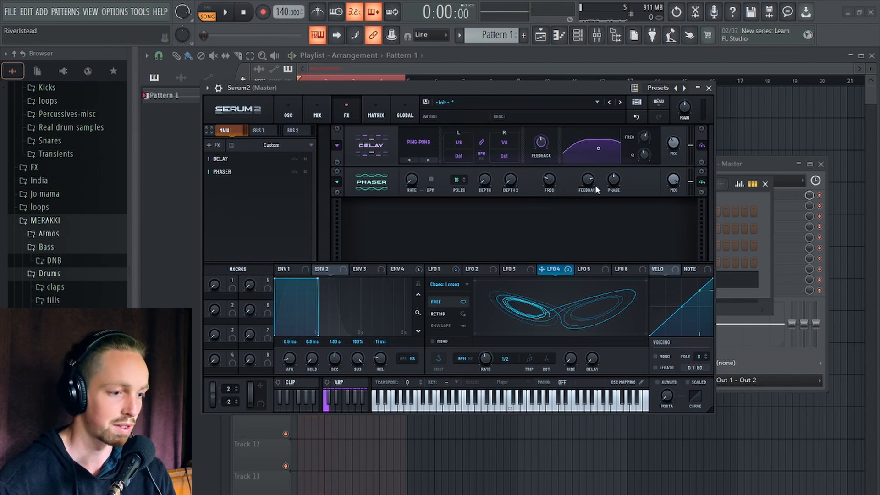
# Set the phaser's feedback to 93% and raise its frequency while auditioning the sound.
pyautogui.moveTo(588, 187); pyautogui.dragTo(589, 185)
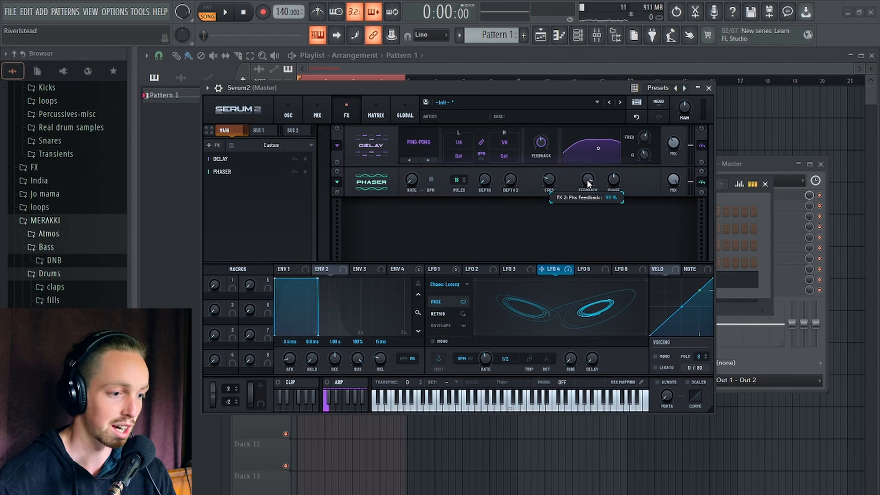
pyautogui.press('space')
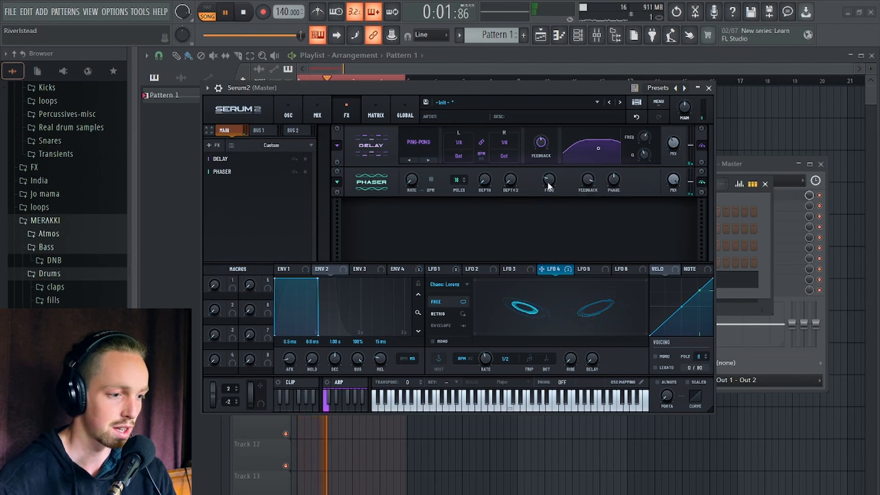
pyautogui.moveTo(549, 186); pyautogui.dragTo(550, 185)
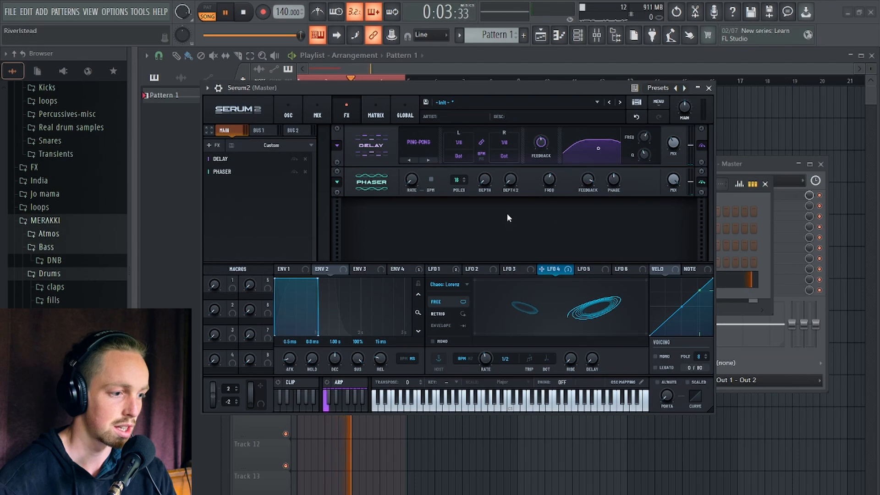
pyautogui.press('space')
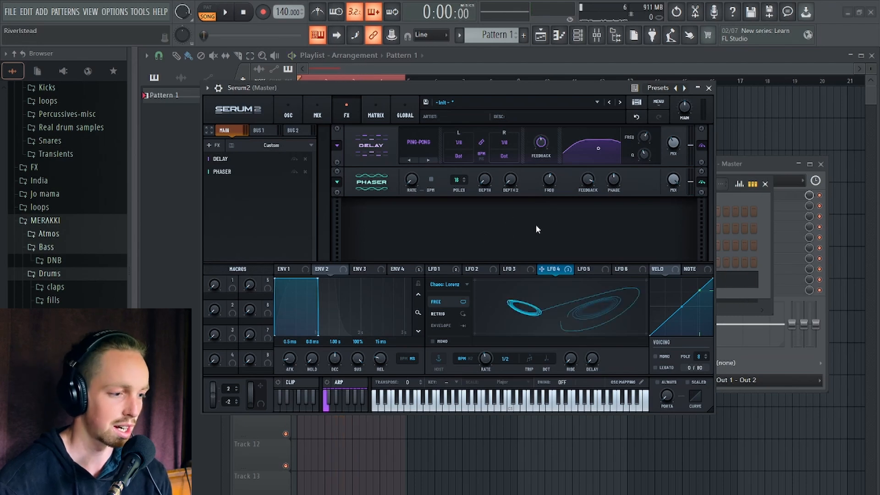
# Add a Flanger after the phaser in the main FX rack and adjust its rate.
pyautogui.moveTo(508, 87); pyautogui.dragTo(513, 65)
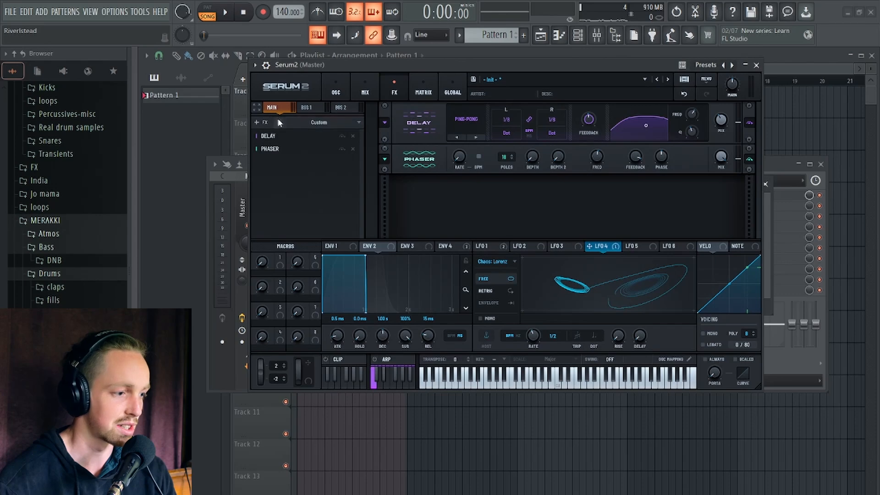
pyautogui.click(261, 121)
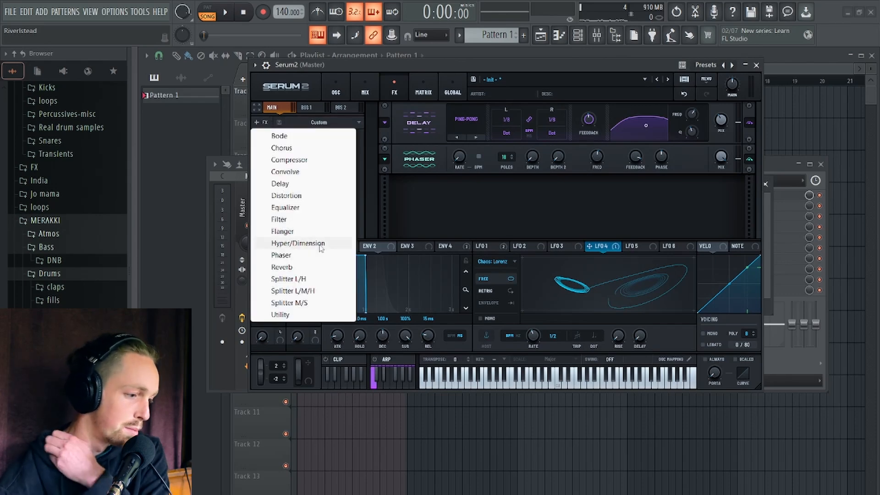
pyautogui.click(314, 231)
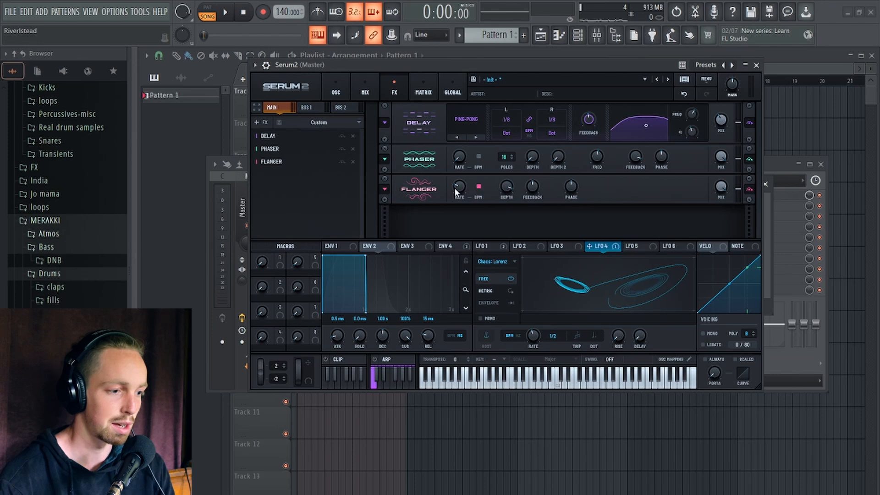
pyautogui.moveTo(460, 194); pyautogui.dragTo(460, 195)
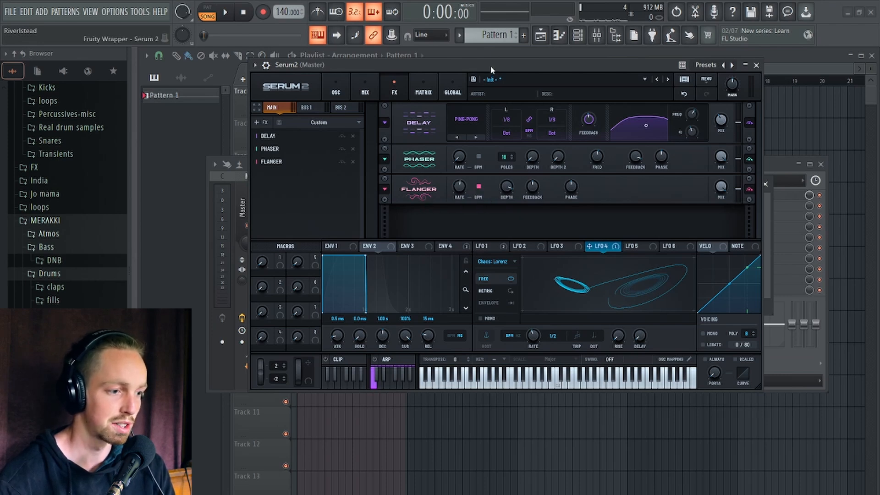
# Audition the flanger and lower its depth.
pyautogui.press('space')
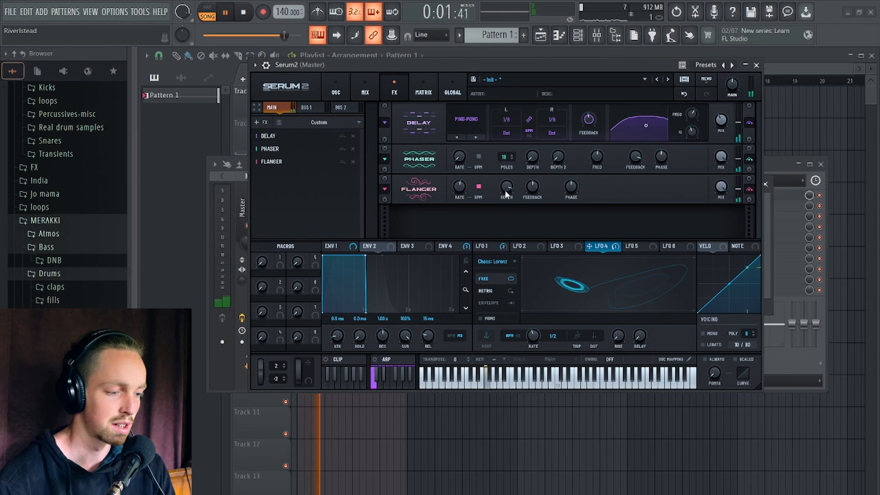
pyautogui.press('space')
pyautogui.press('space')
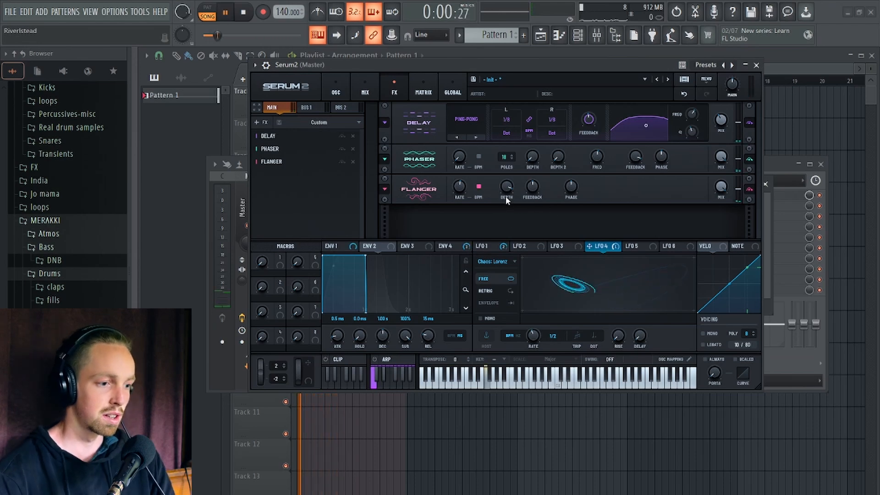
pyautogui.press('space')
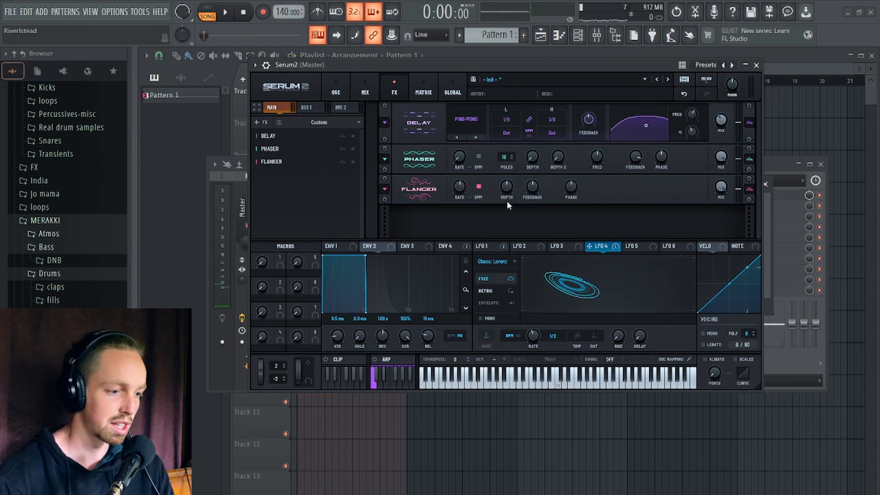
# Reduce the flanger's mix, set the phaser's mix to 38%, and audition the effects chain.
pyautogui.press('space')
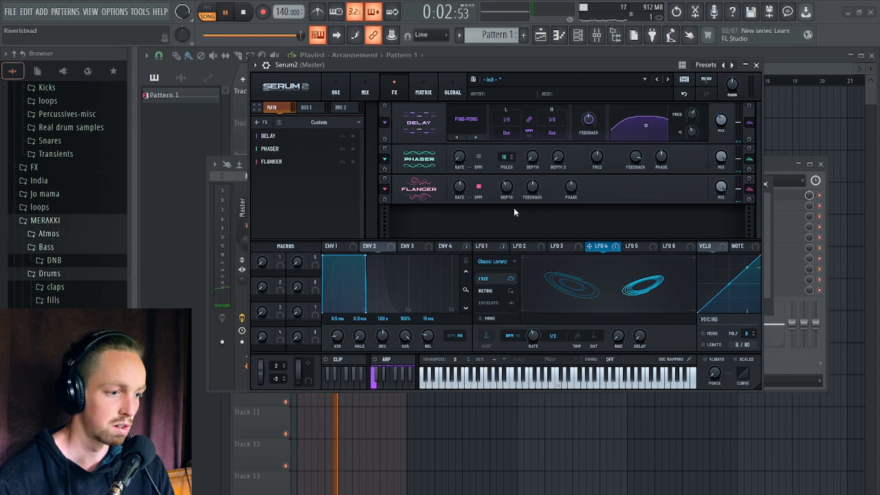
pyautogui.press('space')
pyautogui.press('space')
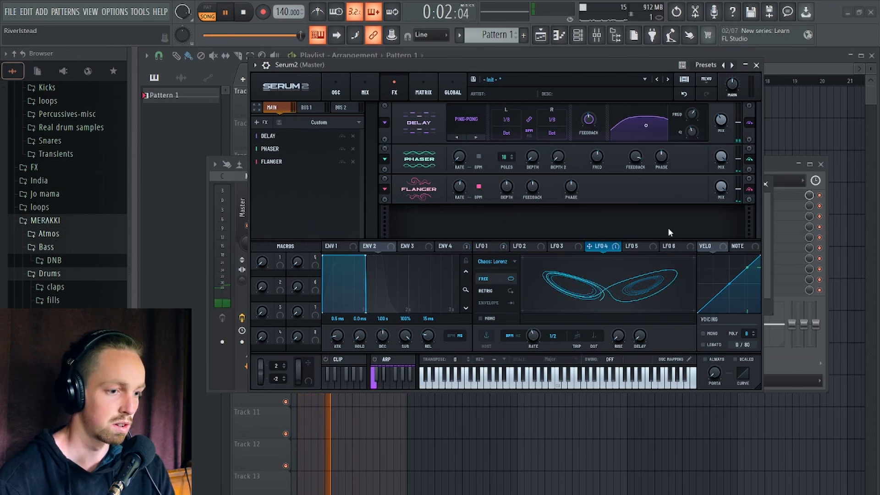
pyautogui.press('space')
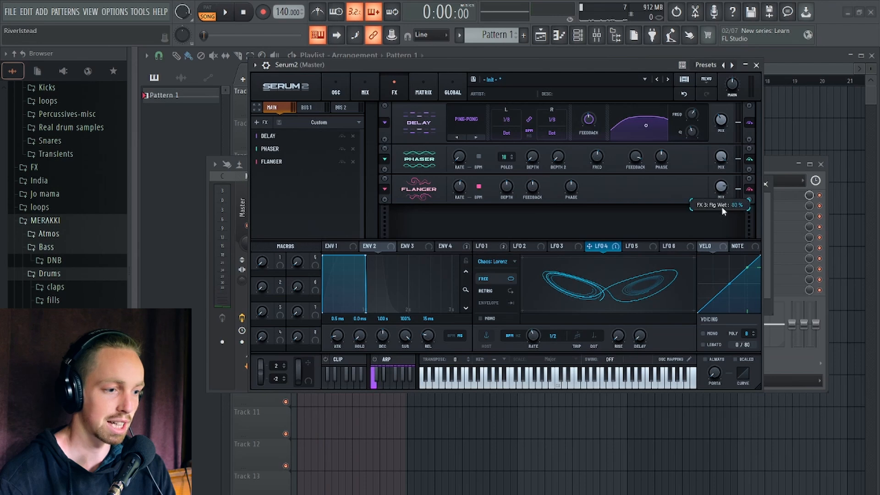
pyautogui.press('space')
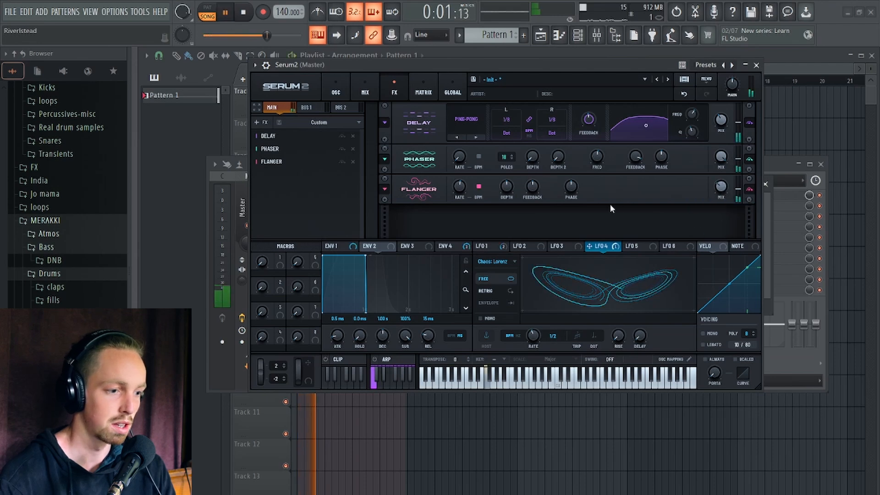
pyautogui.press('space')
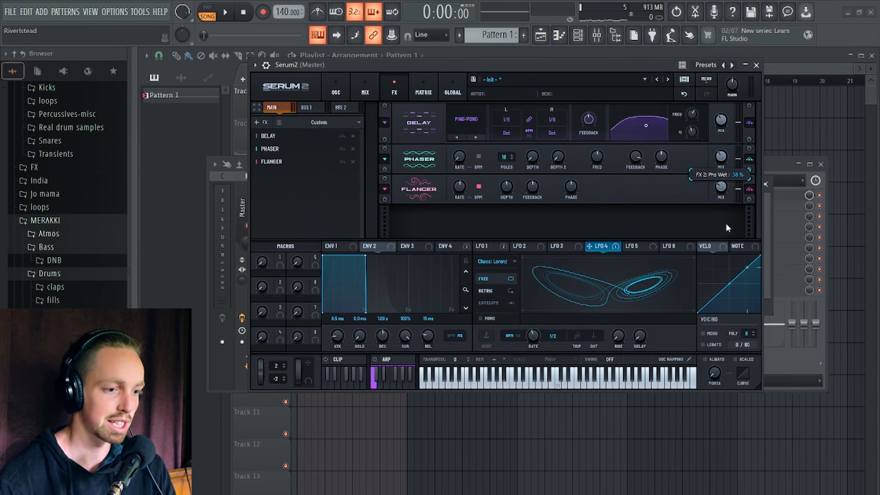
pyautogui.press('space')
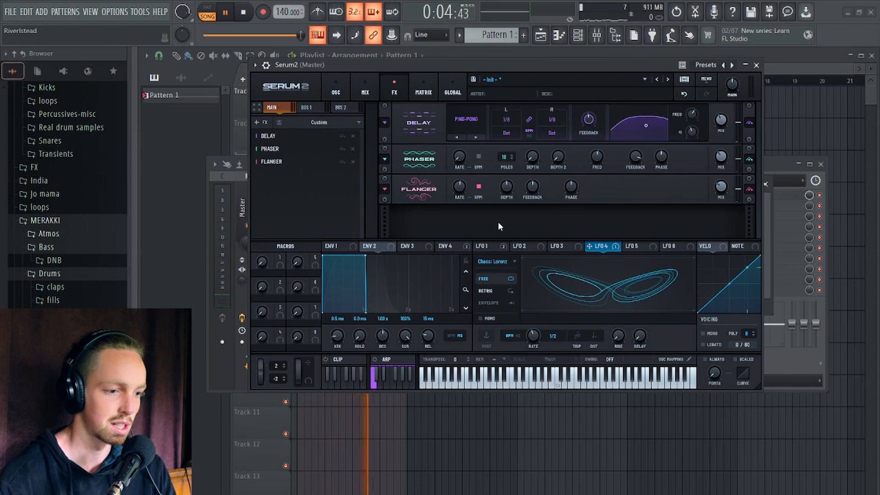
pyautogui.press('space')
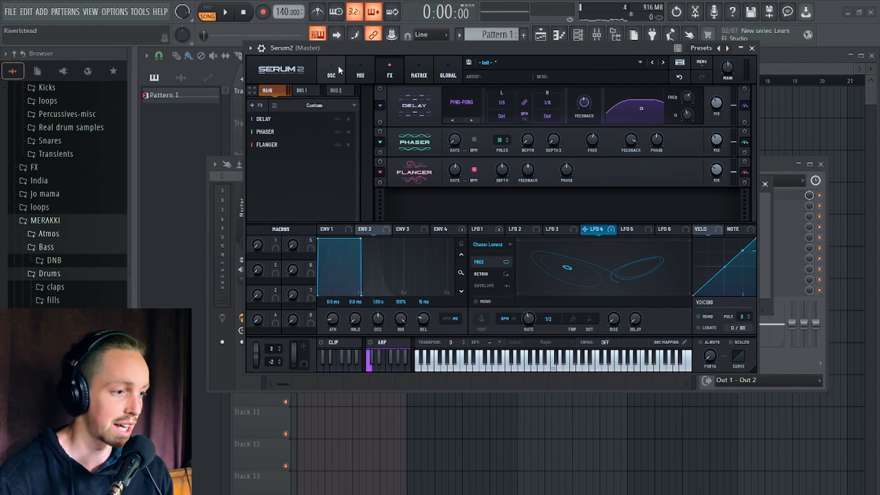
# Add a Hyper/Dimension effect after the flanger and audition it.
pyautogui.moveTo(356, 41); pyautogui.dragTo(389, 40)
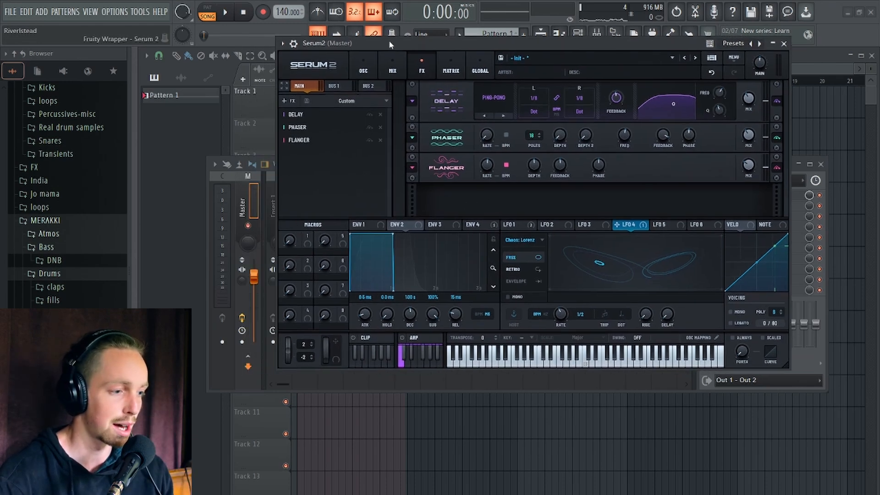
pyautogui.click(292, 101)
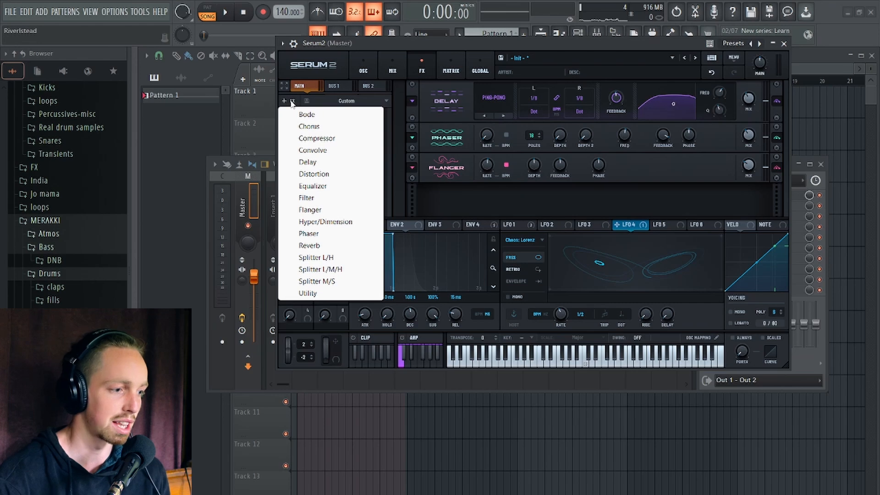
pyautogui.click(339, 222)
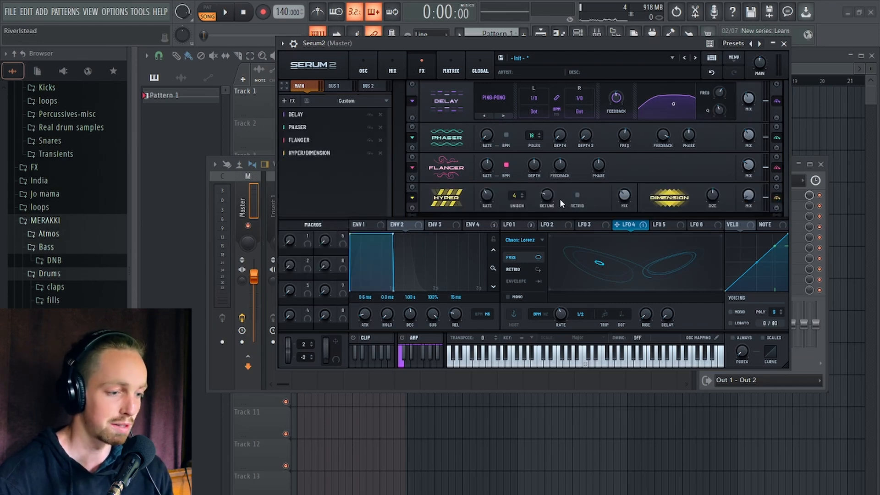
pyautogui.press('space')
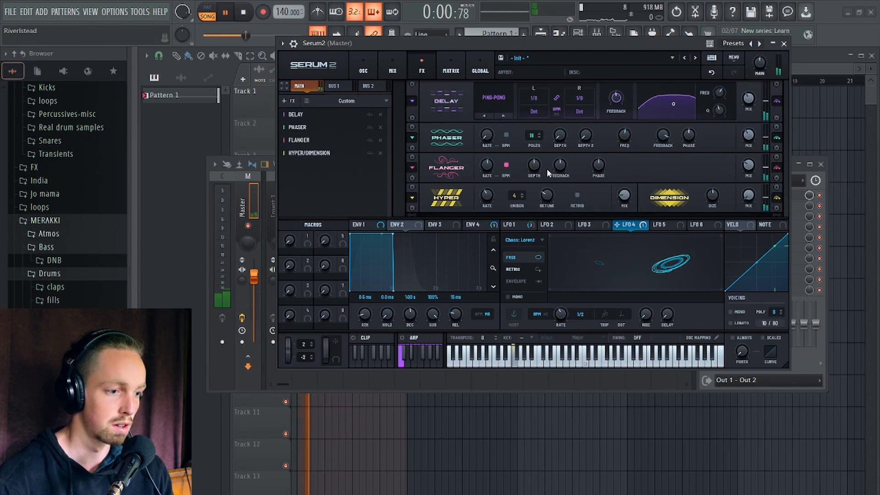
pyautogui.press('space')
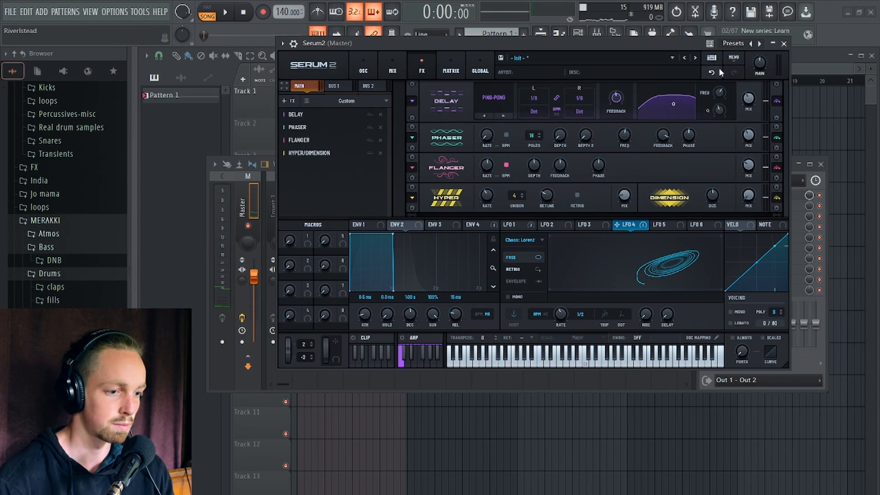
# Add a Distortion effect after the Hyper/Dimension in the main FX rack, try Soft Sat., and settle on the SoftClip type.
pyautogui.click(283, 102)
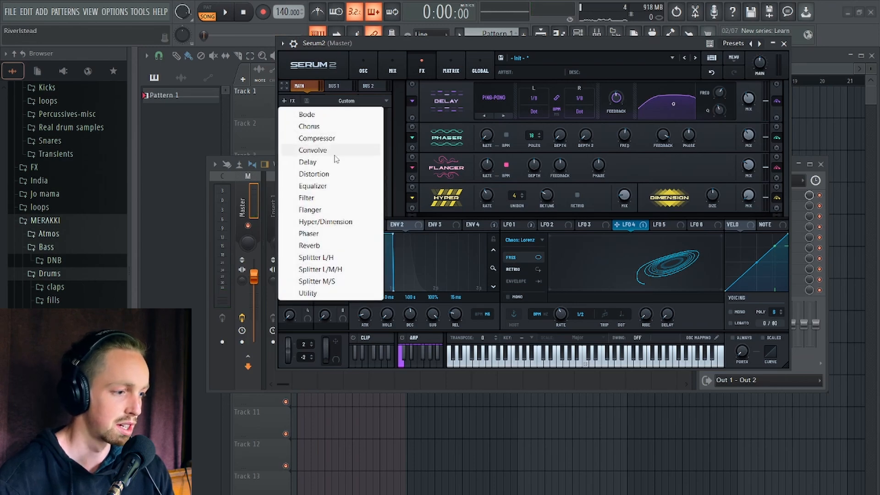
pyautogui.click(337, 174)
pyautogui.click(494, 200)
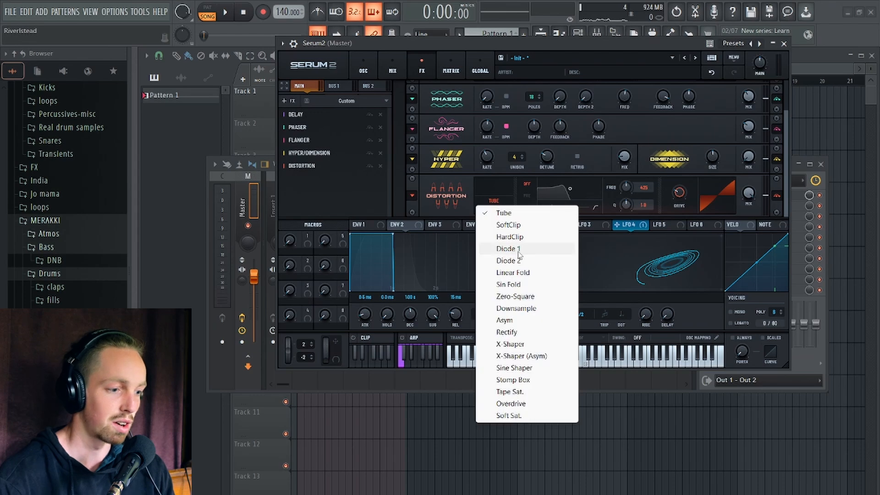
pyautogui.click(529, 417)
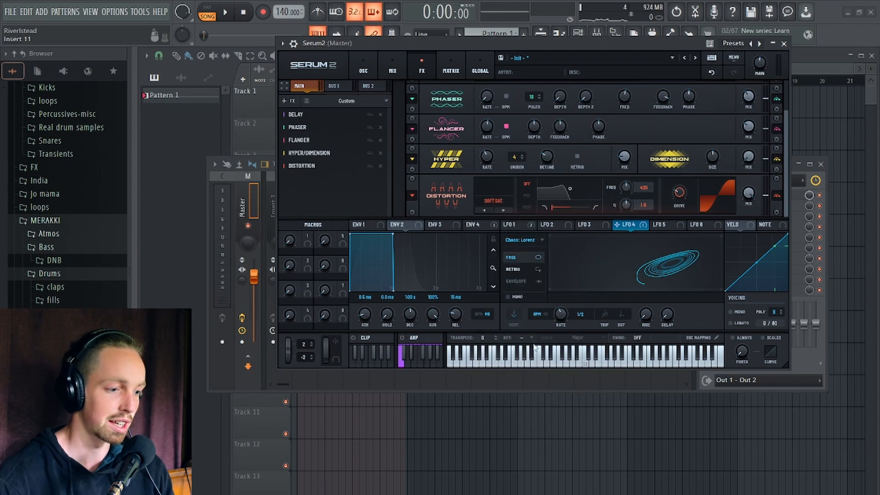
pyautogui.click(494, 200)
pyautogui.click(513, 224)
# Audition the SoftClip distortion, trying its drive at 82% and pulling it back down.
pyautogui.press('space')
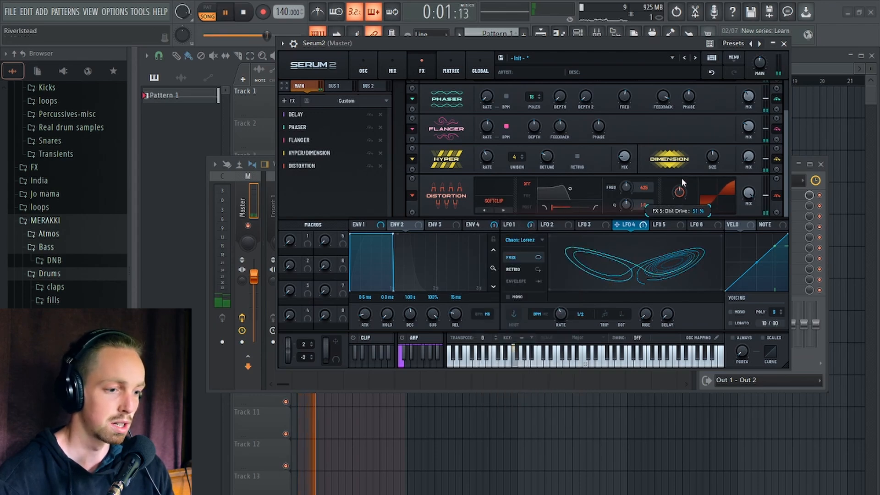
pyautogui.press('space')
pyautogui.moveTo(680, 190); pyautogui.dragTo(679, 165)
pyautogui.press('space')
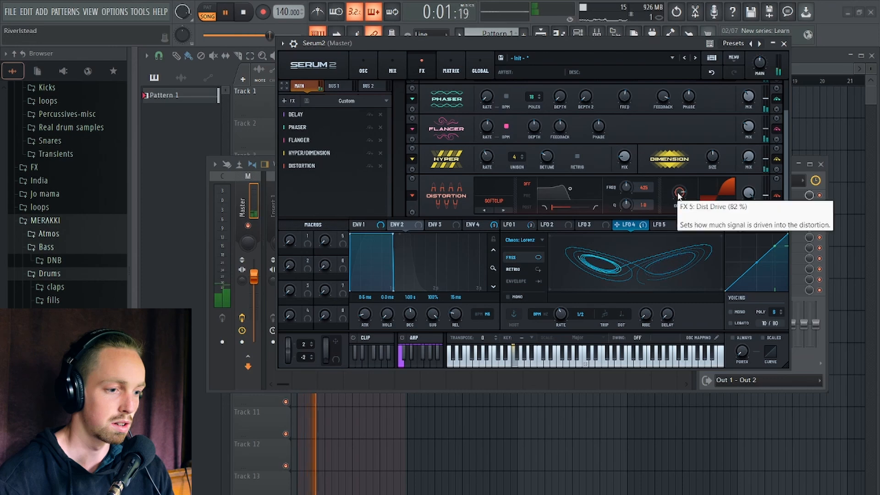
pyautogui.moveTo(678, 193); pyautogui.dragTo(679, 214)
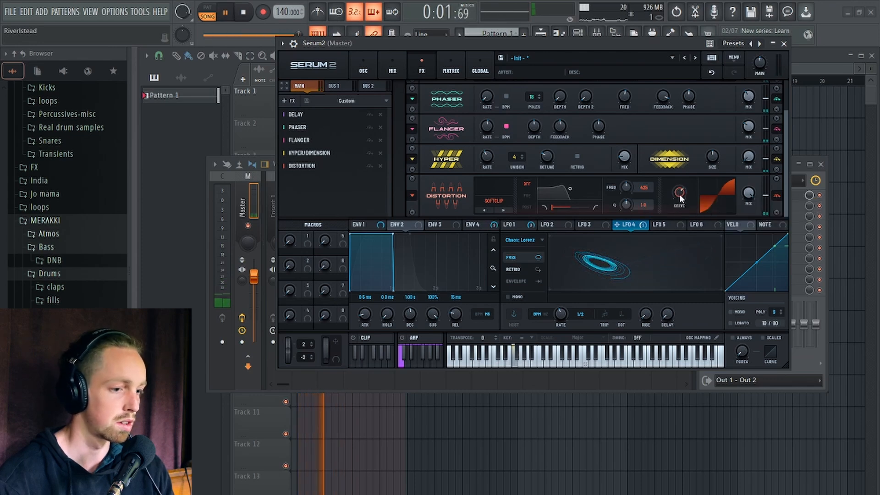
pyautogui.moveTo(680, 193); pyautogui.dragTo(681, 219)
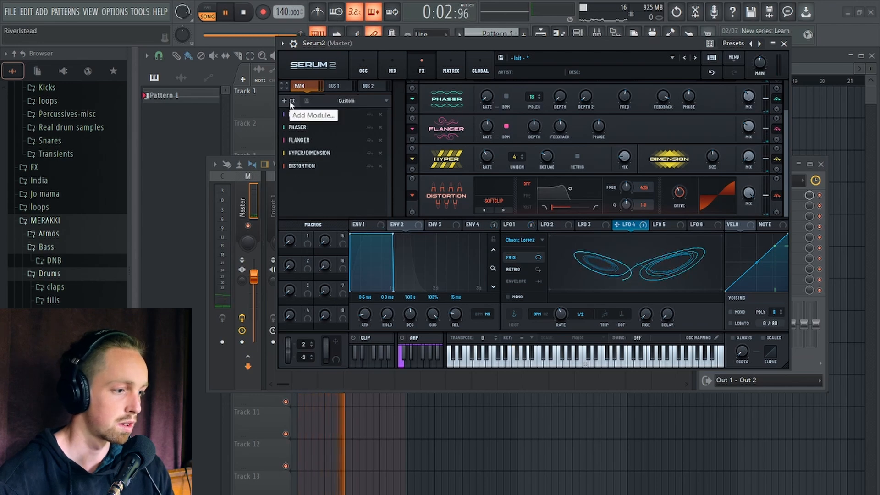
# Reduce the distortion's mix to about 44% and audition the effects chain.
pyautogui.press('space')
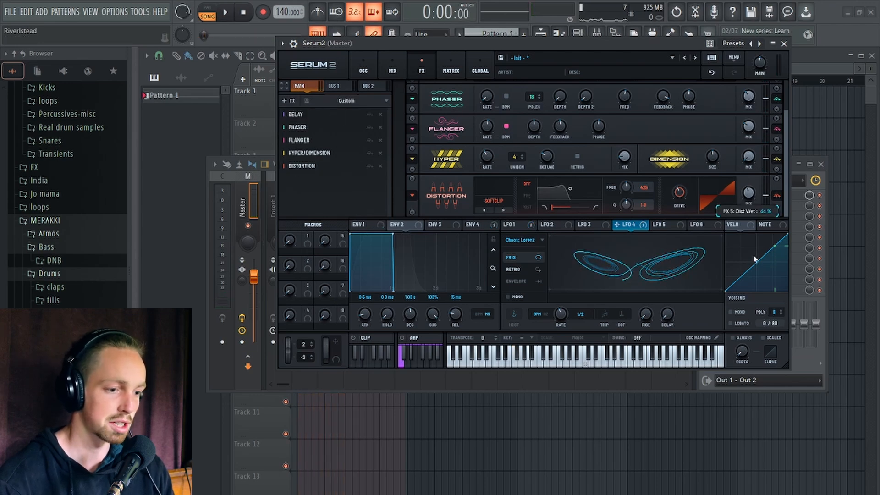
pyautogui.press('space')
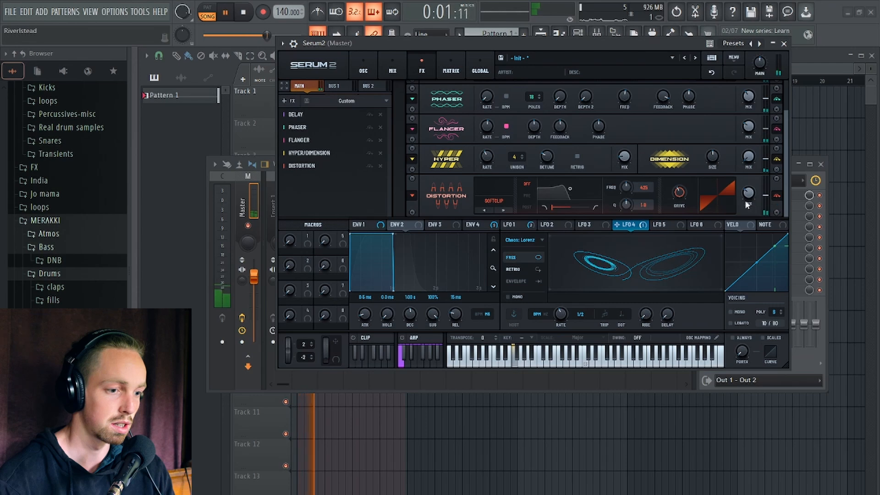
pyautogui.press('space')
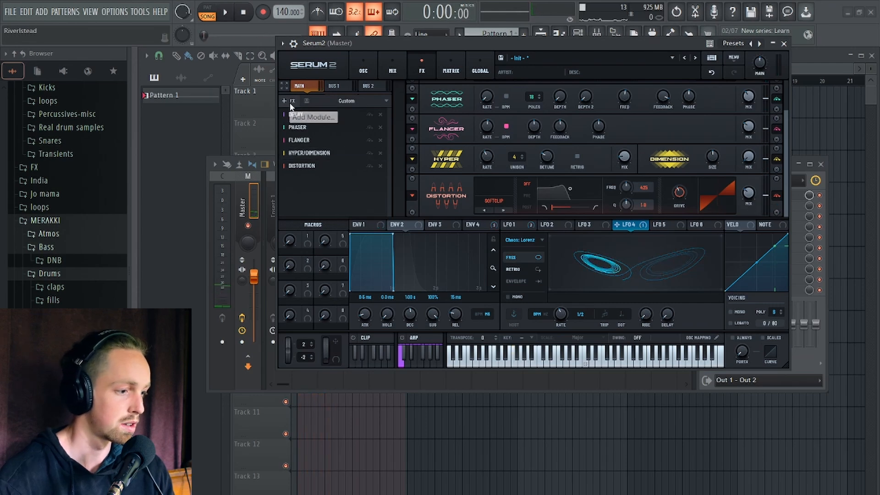
# Add a Plate Reverb after the distortion with its low cut at 100, adjust its size, and audition it.
pyautogui.click(289, 101)
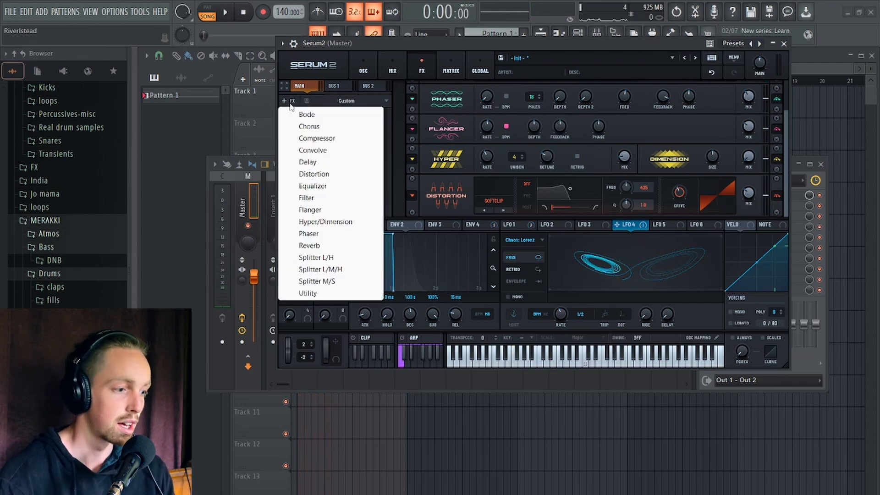
pyautogui.click(310, 245)
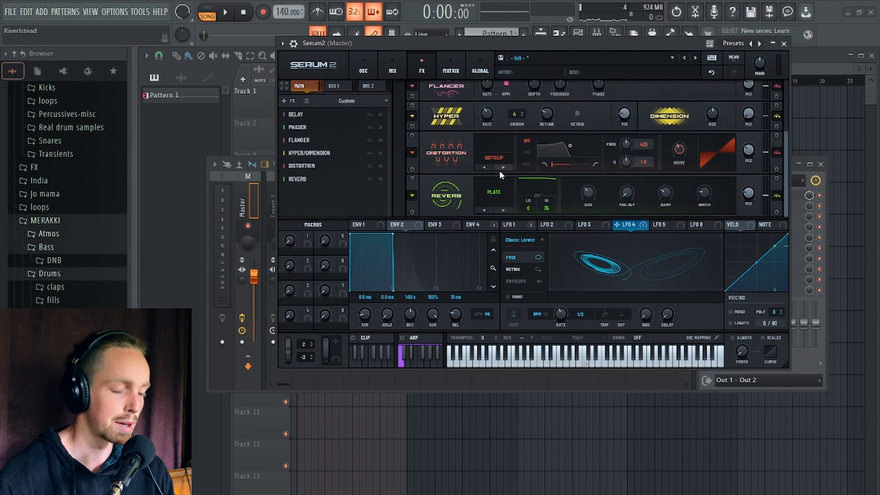
pyautogui.press('space')
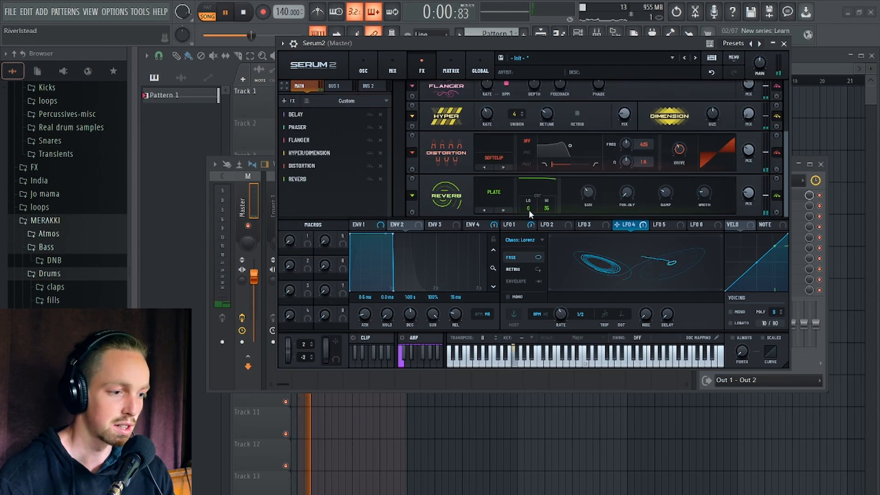
pyautogui.moveTo(529, 209); pyautogui.dragTo(539, 49)
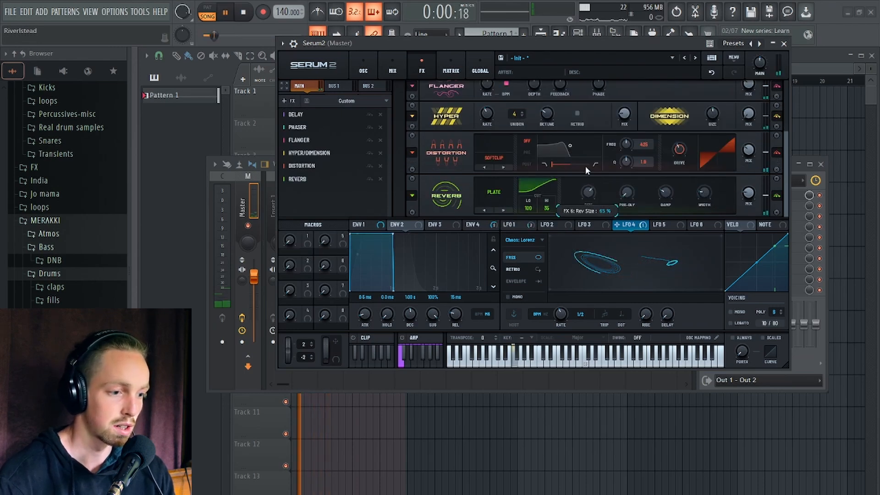
pyautogui.press('space')
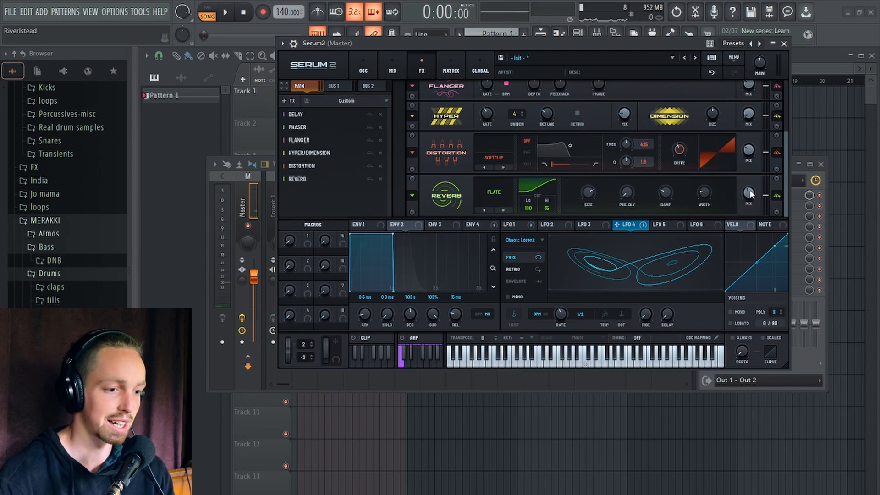
pyautogui.press('space')
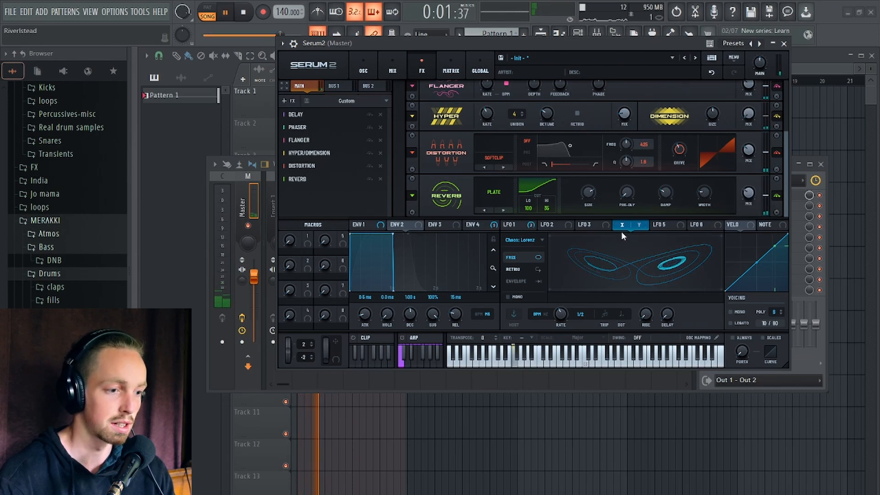
pyautogui.press('space')
# Add a Compressor after the reverb, lower its threshold to about -42.5 dB, and audition it.
pyautogui.click(284, 101)
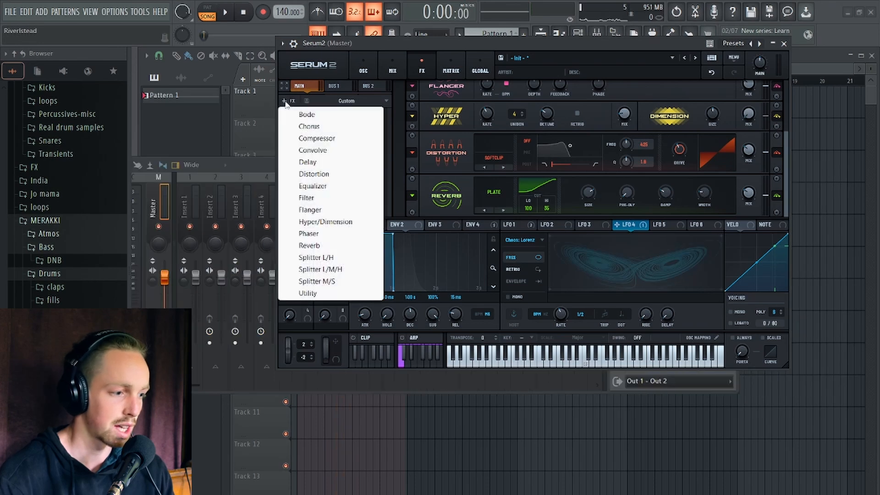
pyautogui.click(317, 139)
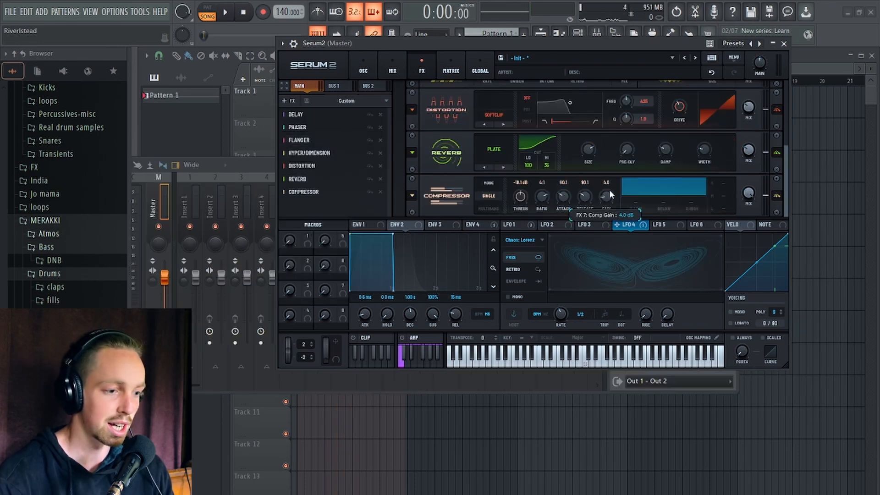
pyautogui.moveTo(521, 196); pyautogui.dragTo(520, 197)
pyautogui.press('space')
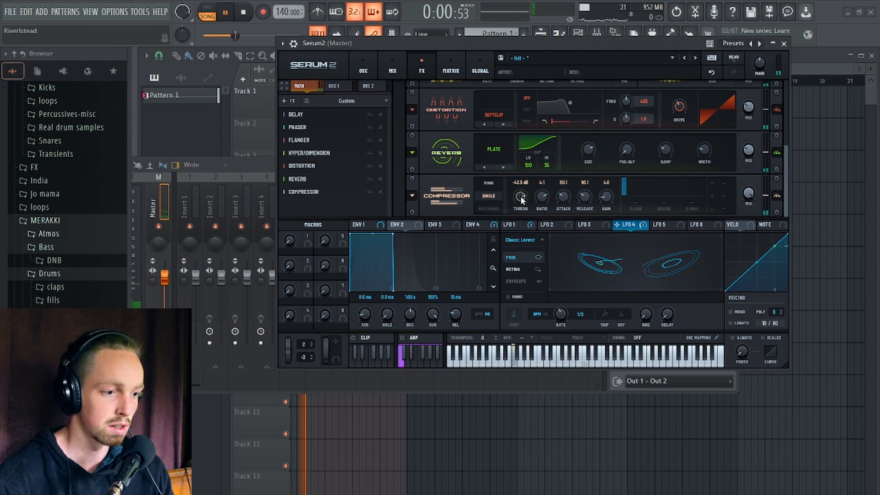
pyautogui.press('space')
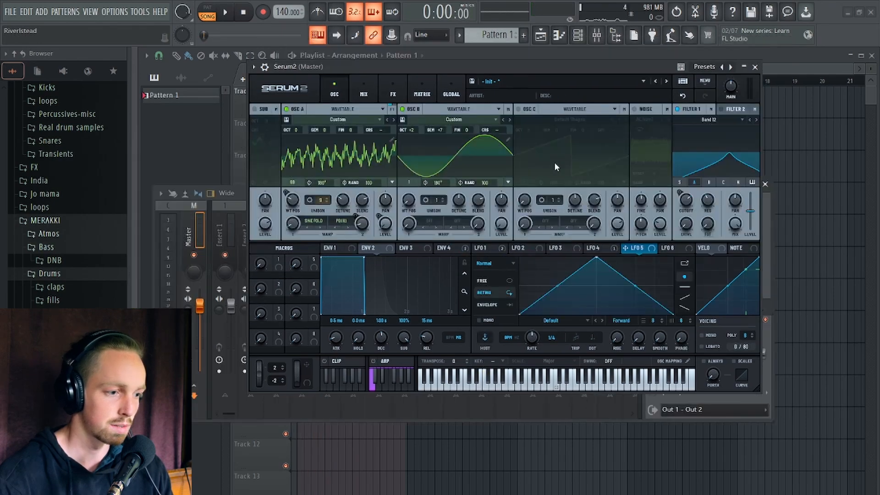
# In the modulation matrix's first free row, route LFO 5 to Global Main Tuning.
pyautogui.moveTo(426, 77); pyautogui.dragTo(429, 94)
pyautogui.click(424, 114)
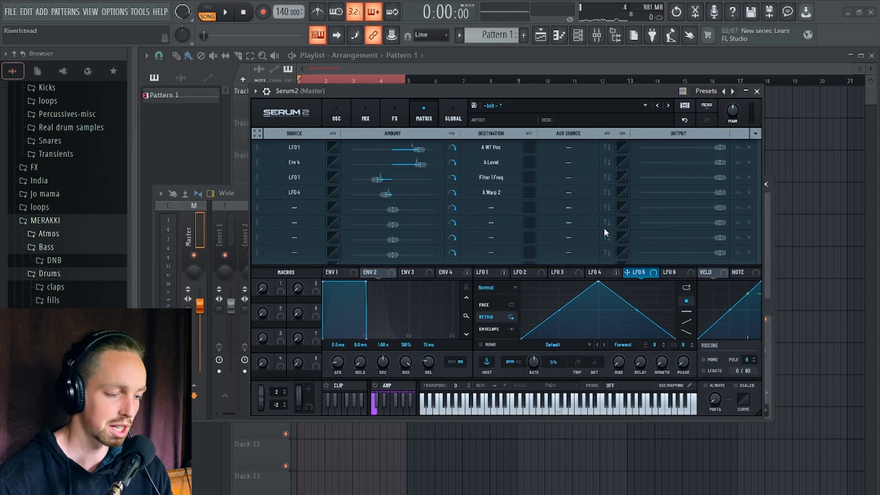
pyautogui.click(304, 209)
pyautogui.moveTo(302, 247)
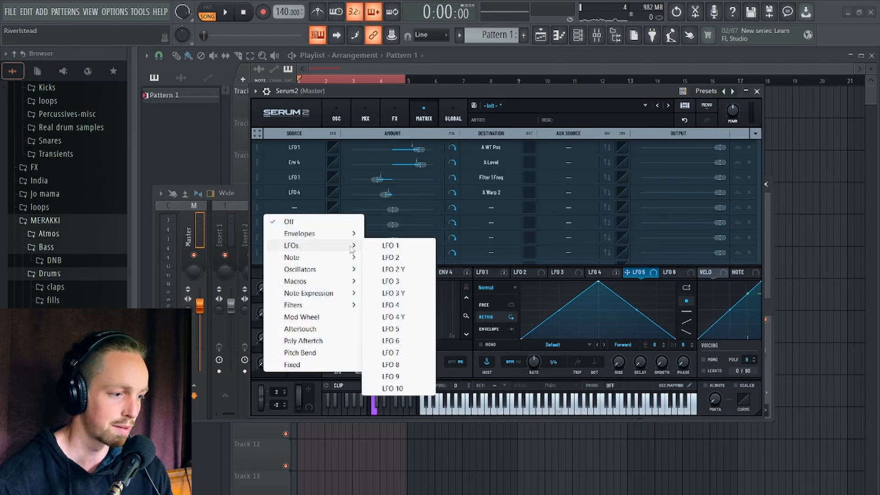
pyautogui.click(491, 208)
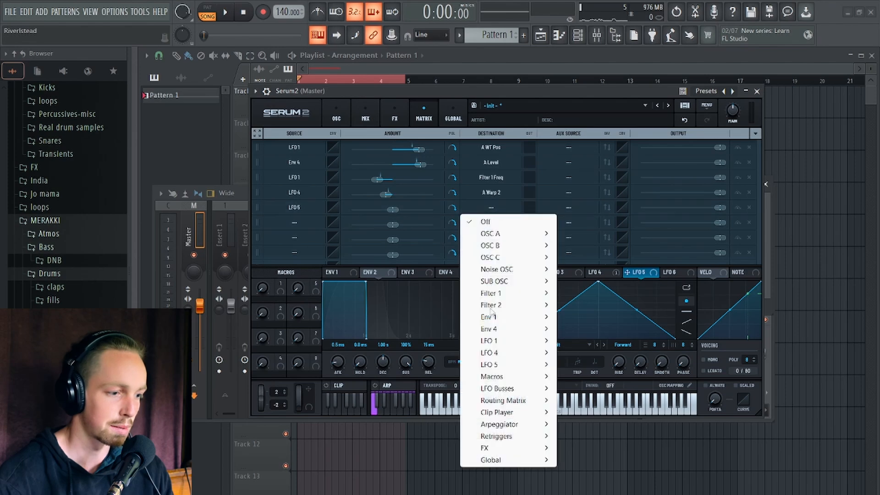
pyautogui.moveTo(502, 463)
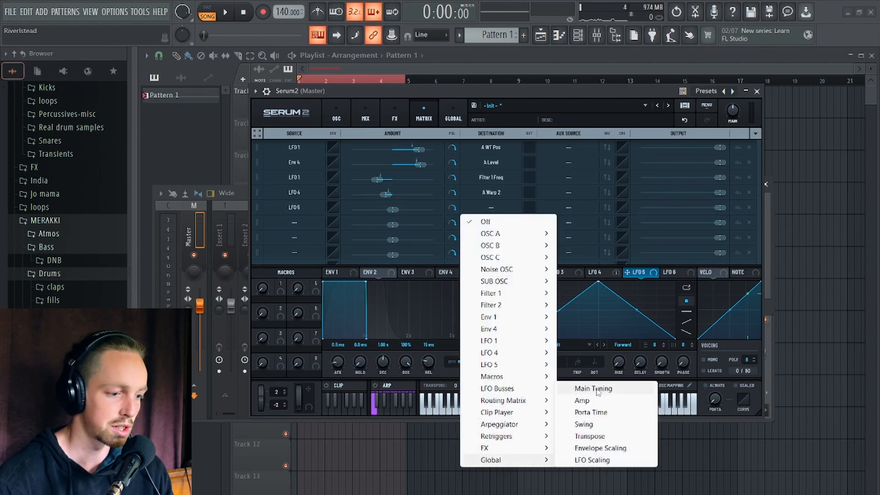
pyautogui.click(596, 391)
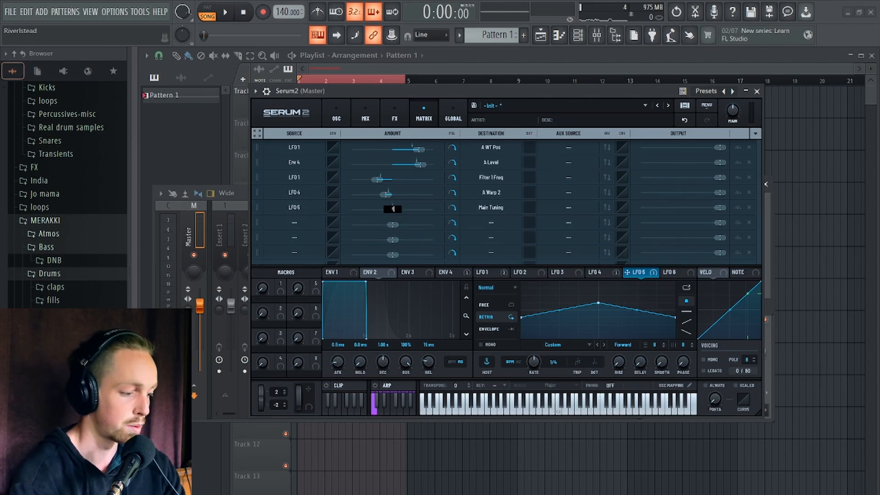
# Enter a small modulation amount for LFO 5 on Main Tuning and switch LFO 5's rate from tempo sync to Hz.
pyautogui.press('Return')
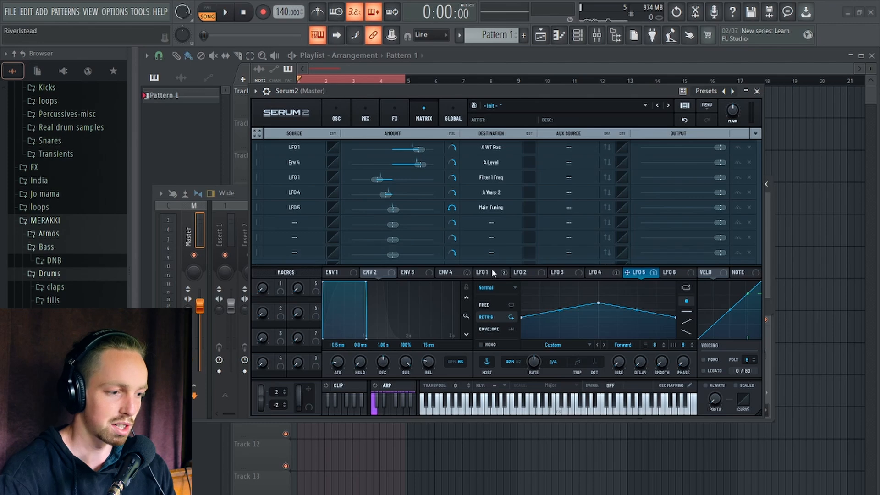
pyautogui.click(515, 364)
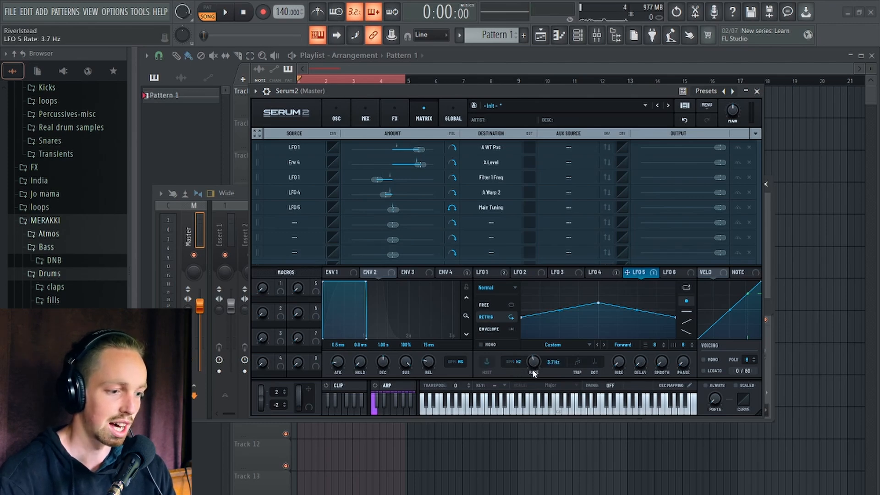
pyautogui.moveTo(522, 94); pyautogui.dragTo(510, 119)
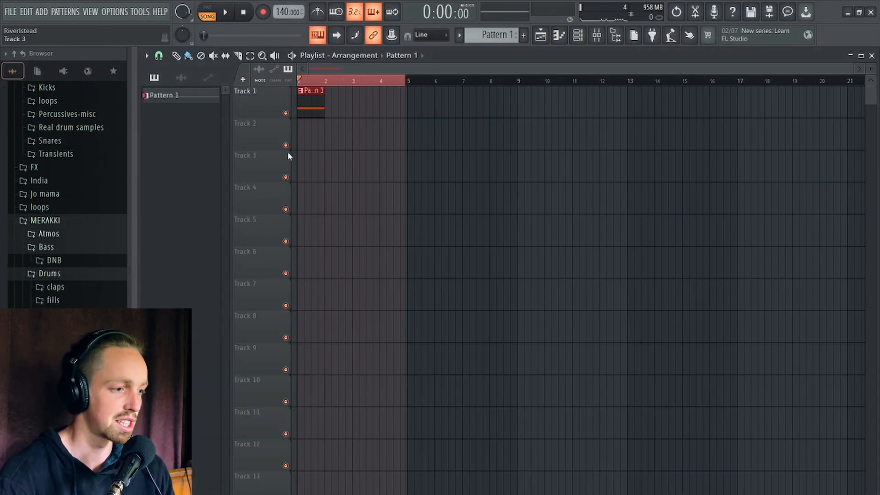
# Play Pattern 1 in the playlist several times to audition the finished sound.
pyautogui.scroll(3, 312, 179)
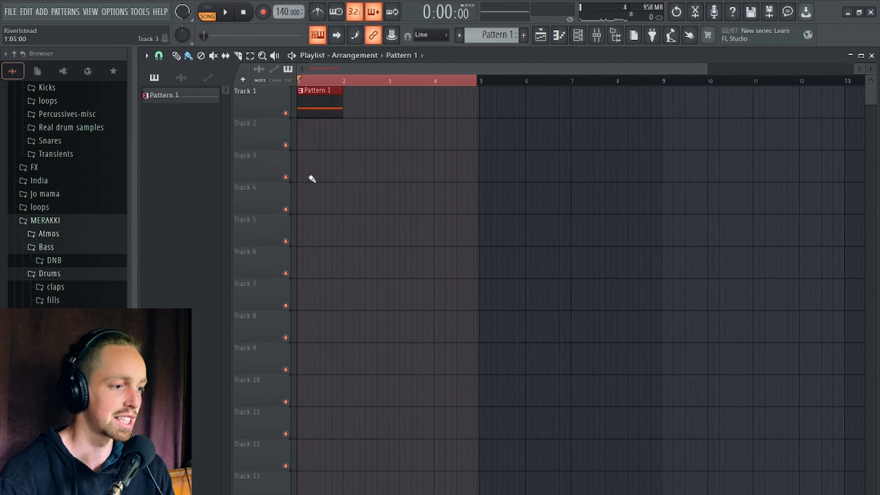
pyautogui.press('space')
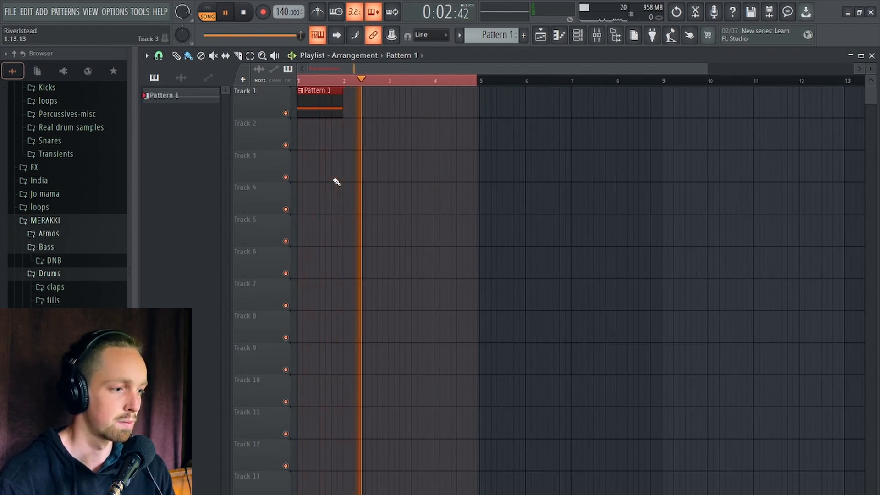
pyautogui.press('space')
pyautogui.press('space')
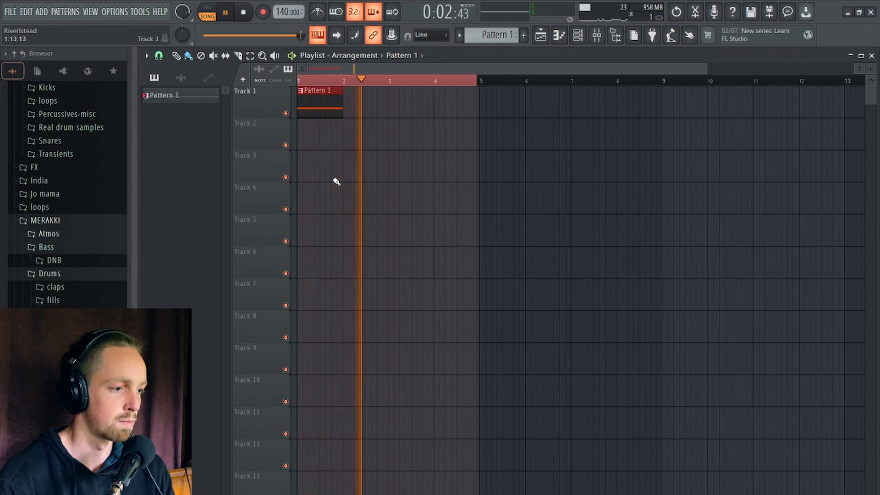
pyautogui.press('space')
pyautogui.press('space')
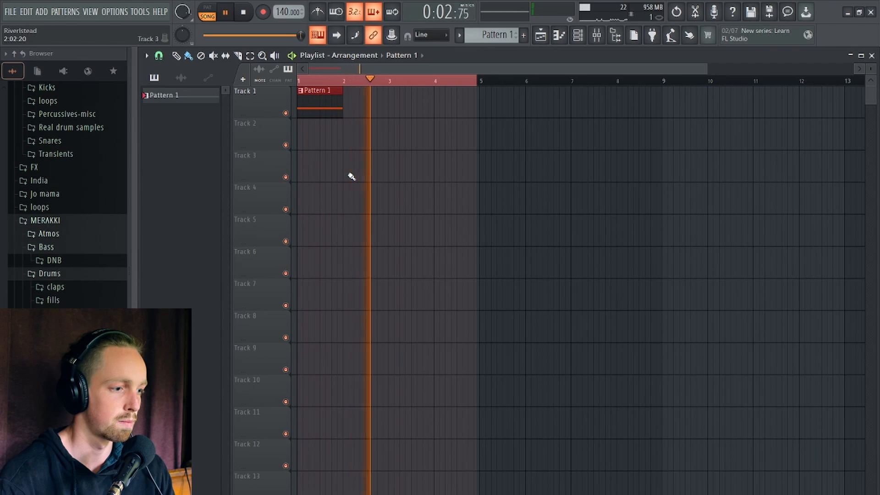
pyautogui.press('space')
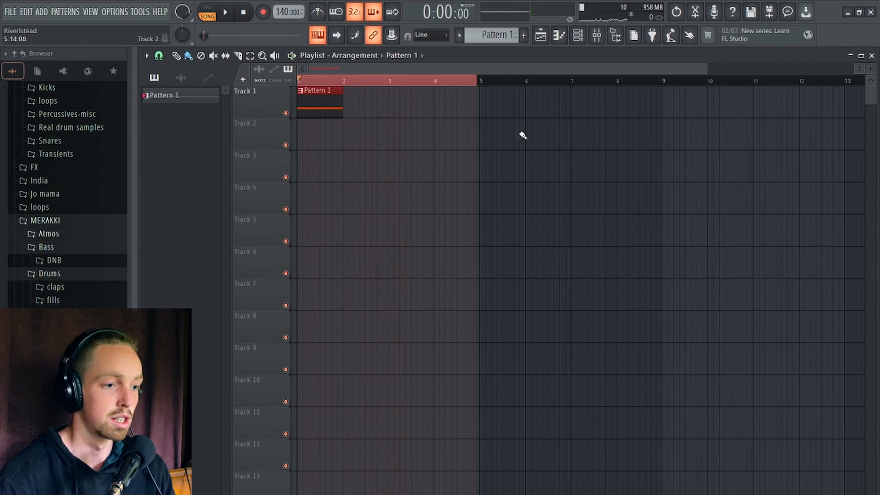
# Open the mixer and reposition it over the middle of the playlist, keeping the Master track's effect slots in view.
pyautogui.click(598, 39)
pyautogui.moveTo(447, 351); pyautogui.dragTo(539, 124)
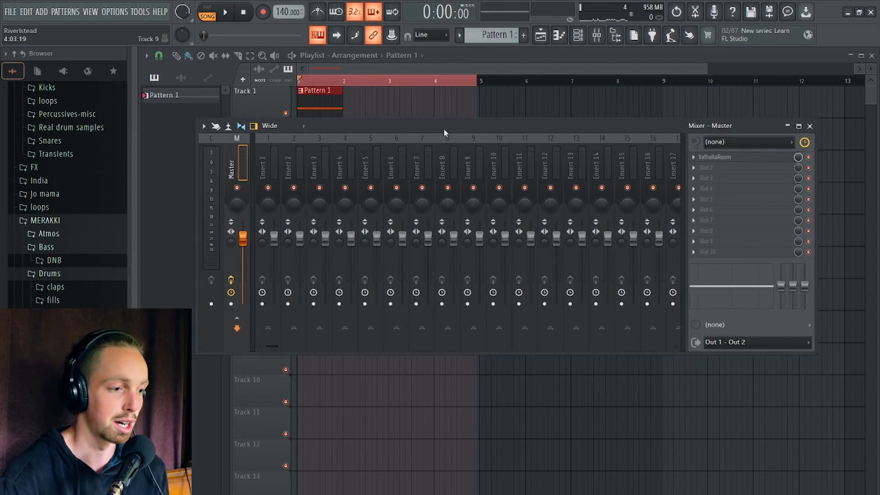
pyautogui.moveTo(444, 133); pyautogui.dragTo(457, 174)
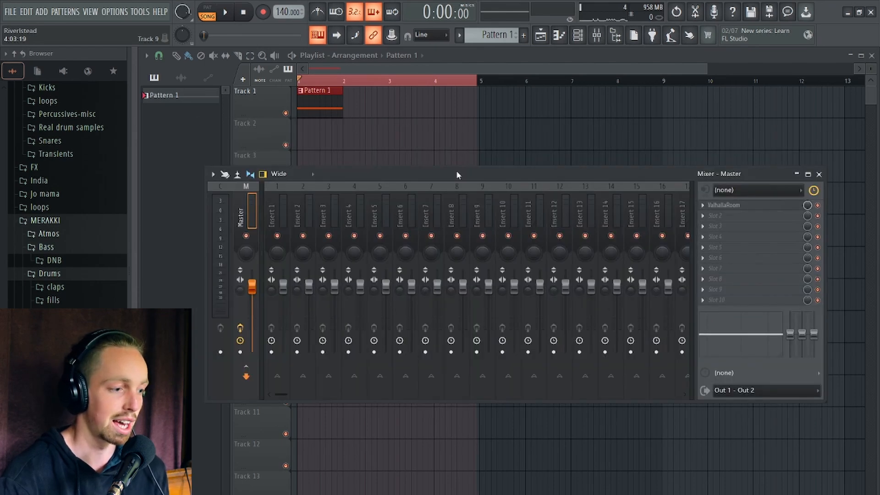
# Place Glassy atmos 1_6 on Track 3 and Glassy atmos 1_5 on Track 4 from the Atmos folder, both starting at bar 3.
pyautogui.click(72, 237)
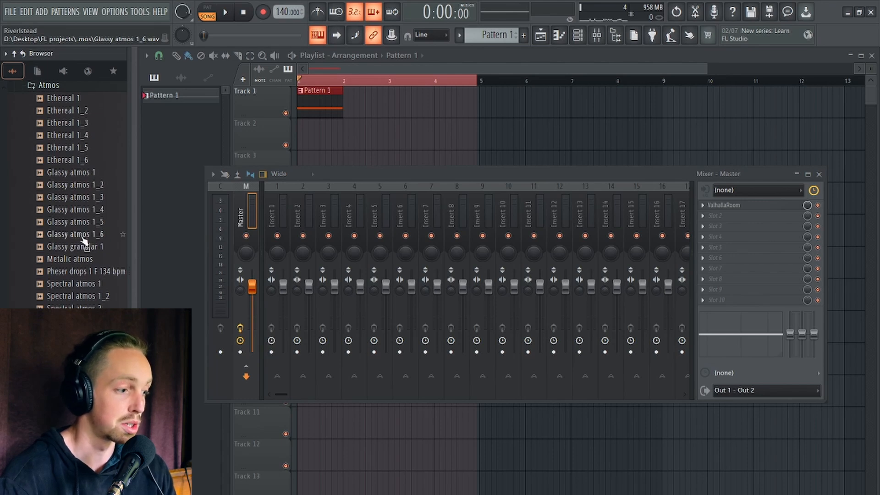
pyautogui.moveTo(82, 241); pyautogui.dragTo(428, 147)
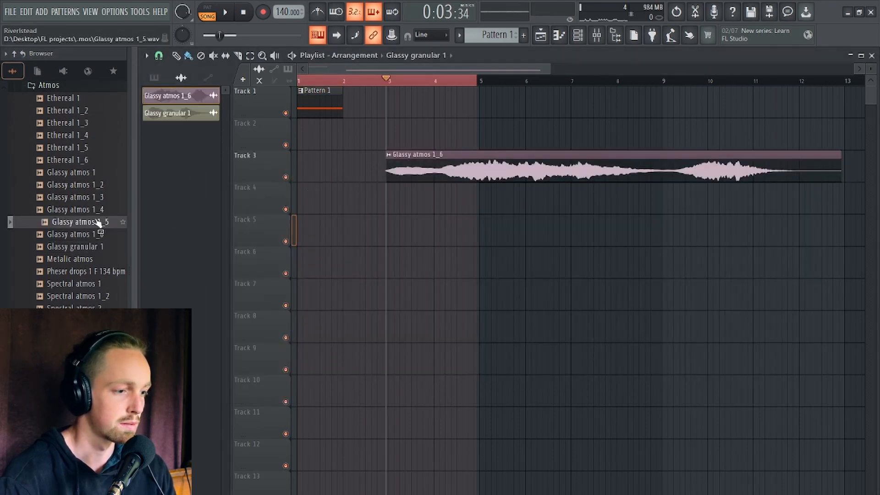
pyautogui.moveTo(98, 221); pyautogui.dragTo(431, 199)
pyautogui.doubleClick(431, 199)
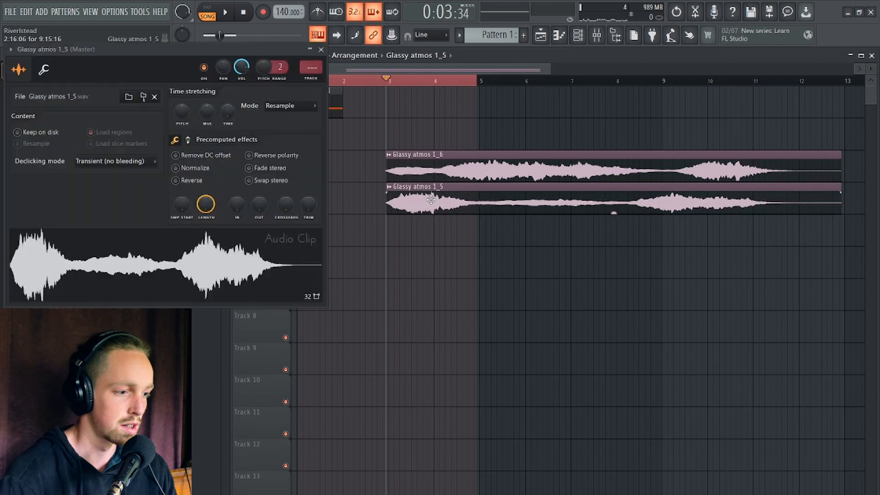
pyautogui.click(321, 50)
# Mute Track 4, audition Glassy atmos 1_6 on its own and adjust that audio clip's channel volume.
pyautogui.click(287, 209)
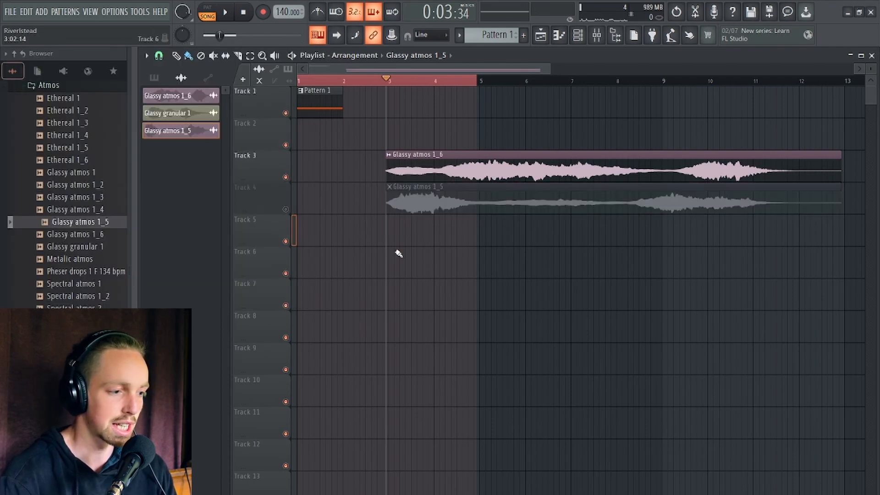
pyautogui.press('space')
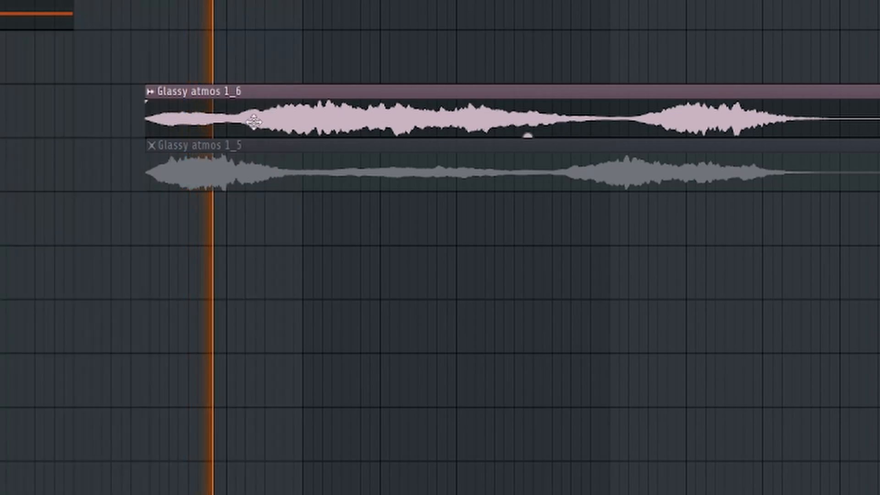
pyautogui.scroll(-1, 326, 243)
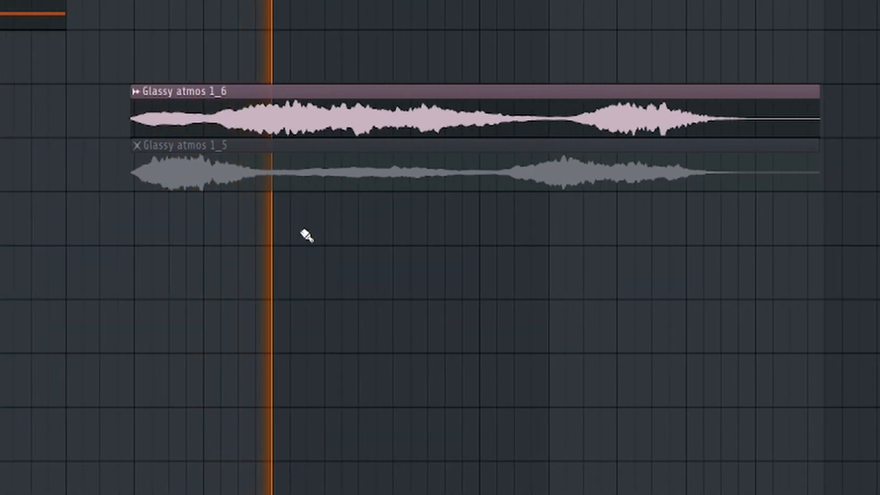
pyautogui.doubleClick(317, 120)
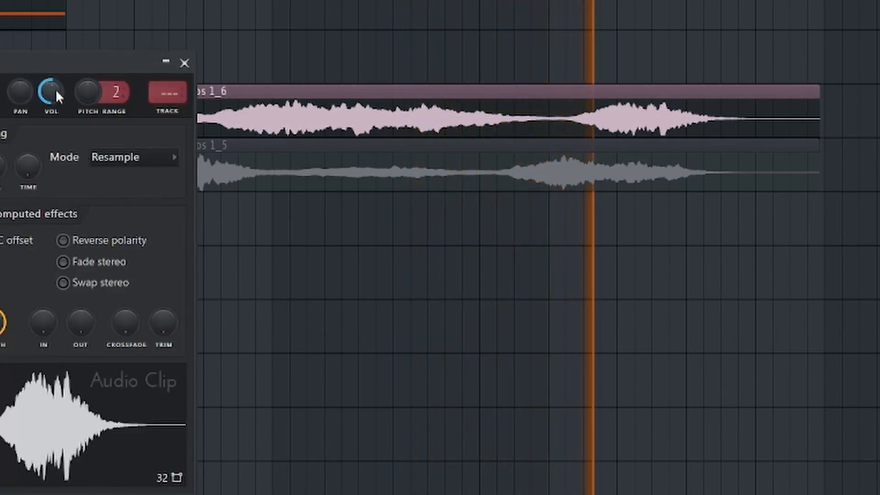
pyautogui.click(184, 62)
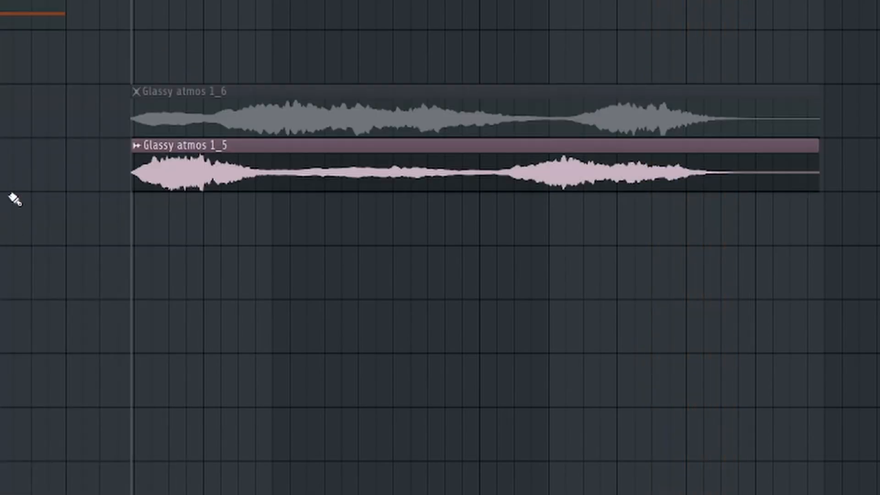
# Play Glassy atmos 1_5 from bar 3 with Track 4 unmuted and Track 3 muted.
pyautogui.press('space')
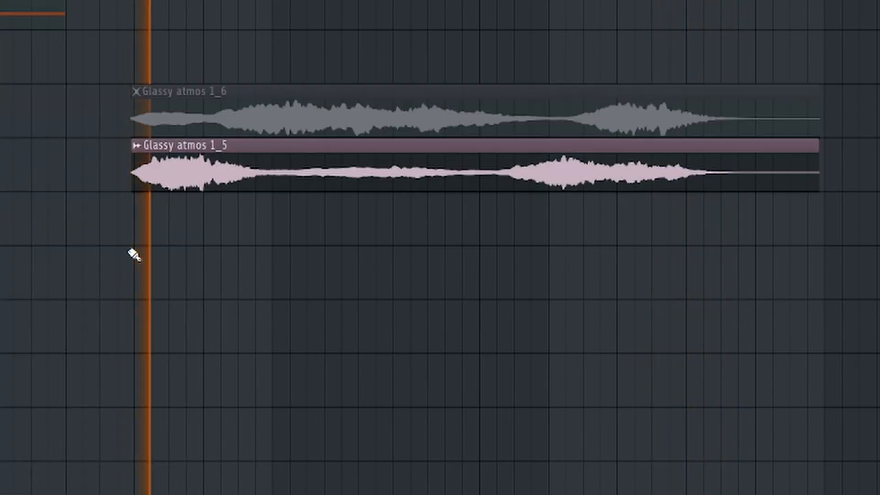